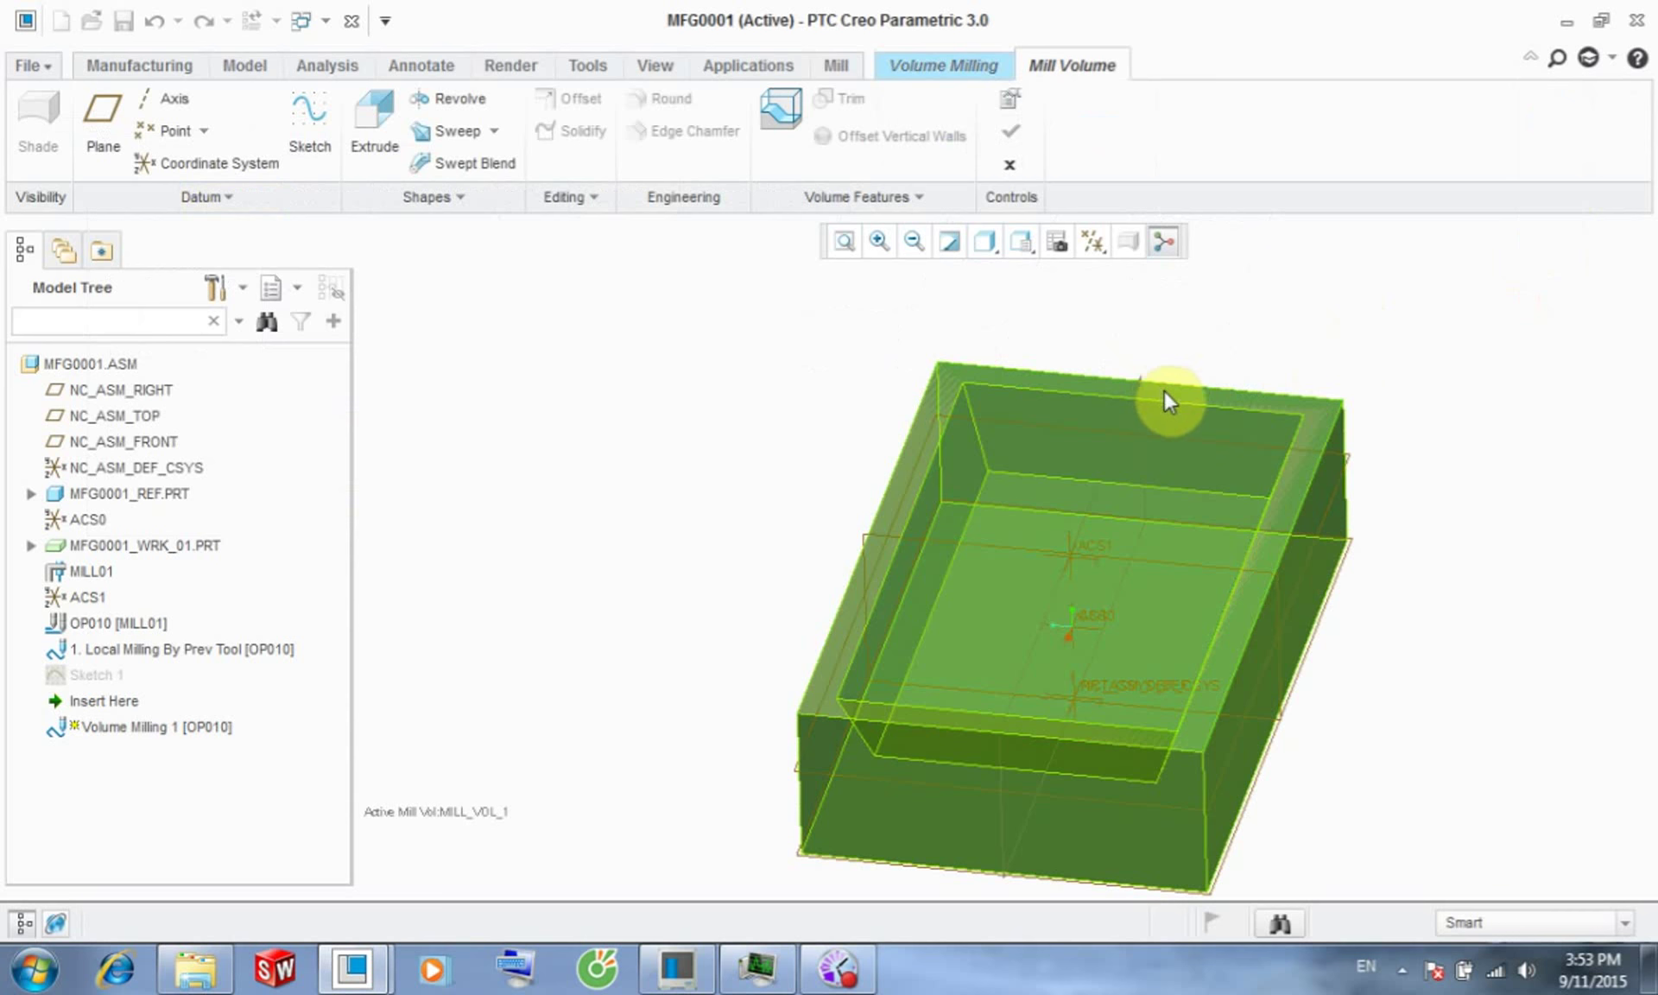
# - Start a sketch on the top rim face of the part and square the view to the sketch plane
pyautogui.click(301, 146)
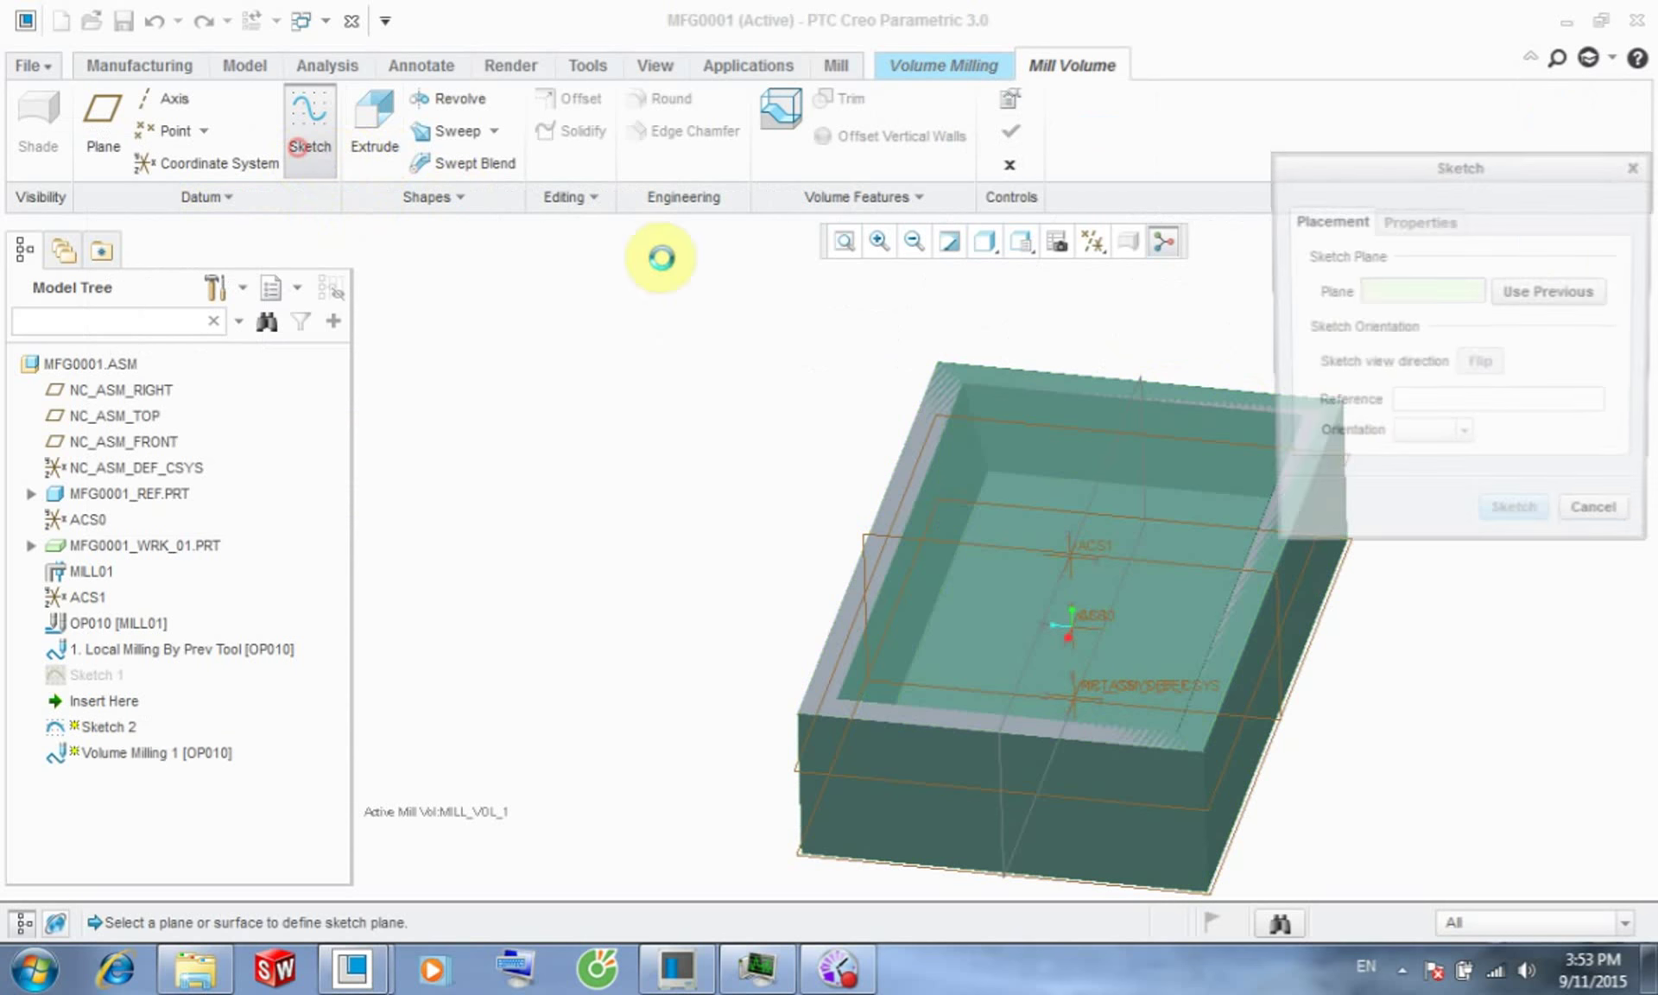
pyautogui.click(1236, 614)
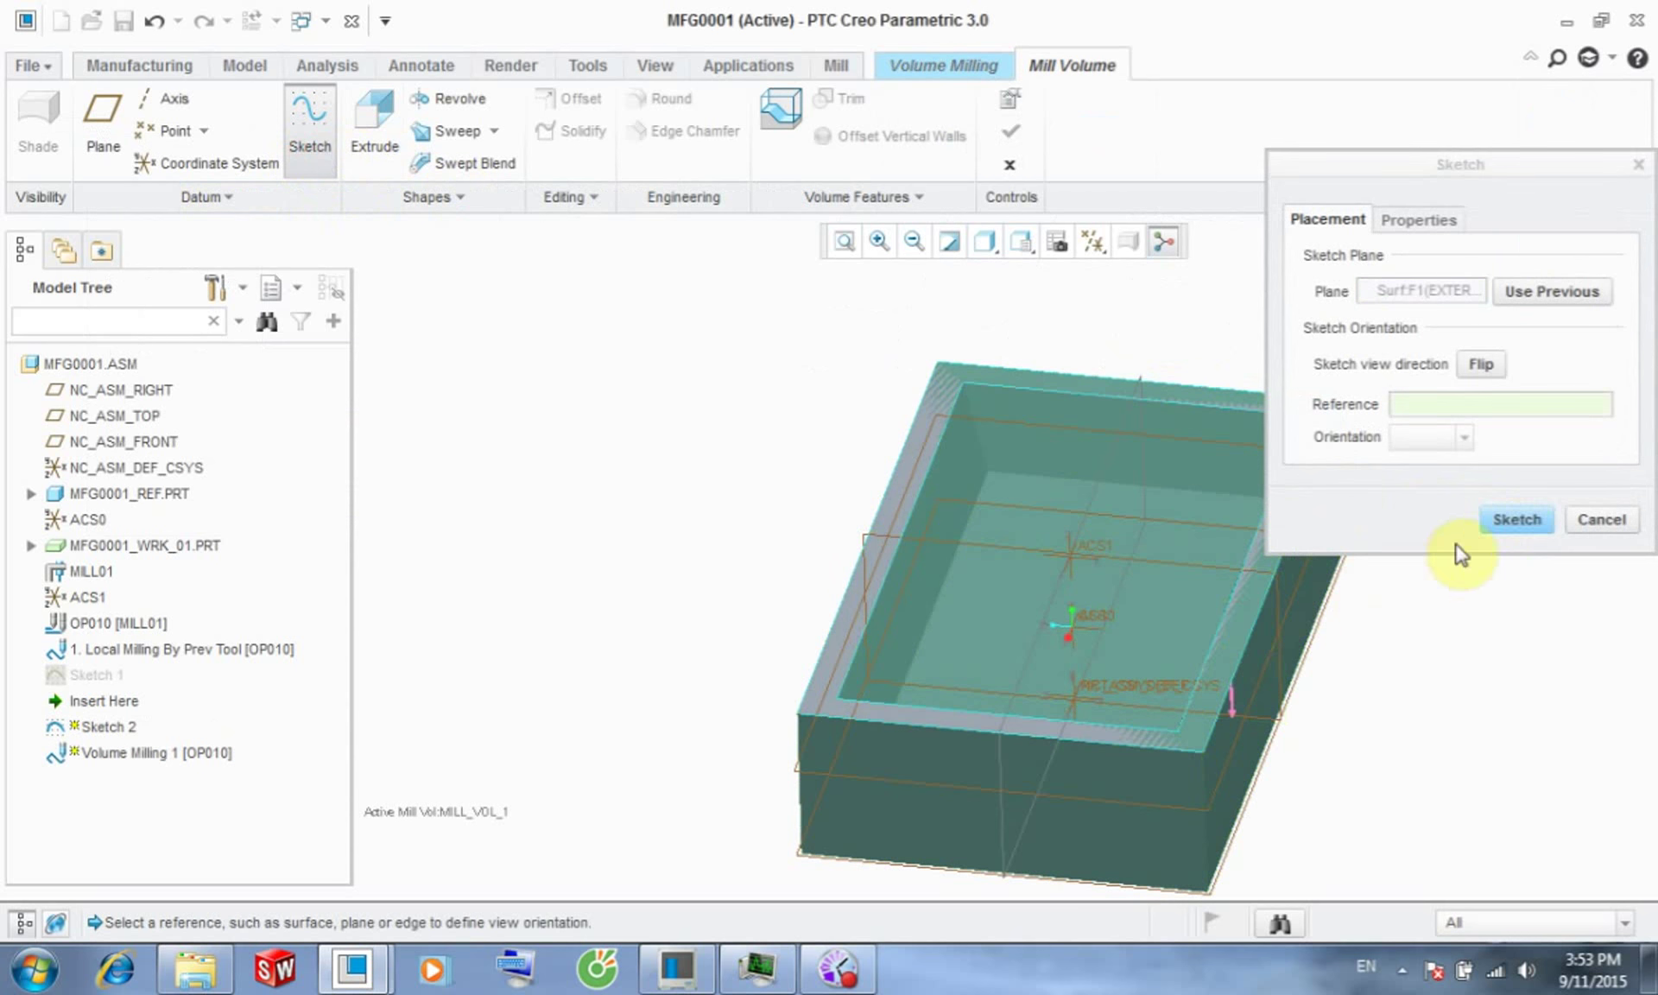
pyautogui.click(1515, 519)
pyautogui.click(1090, 249)
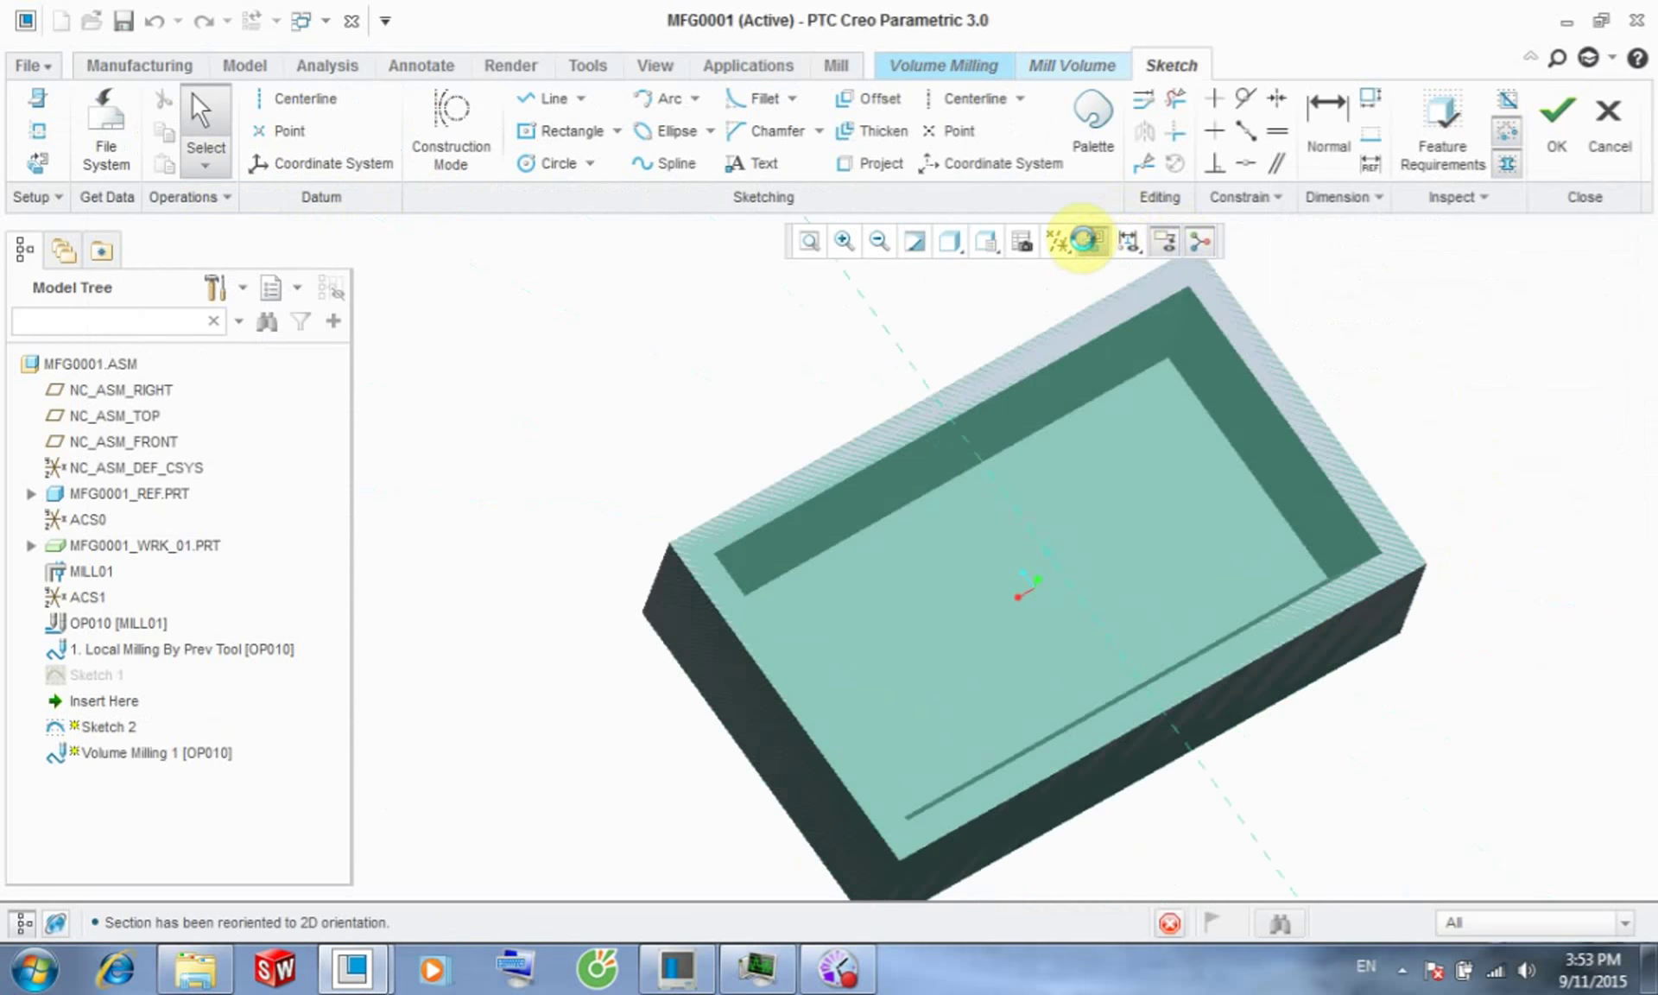
# - Project the inner edge loop of the top rim into the sketch with the Loop option and finish the sketch
pyautogui.click(876, 163)
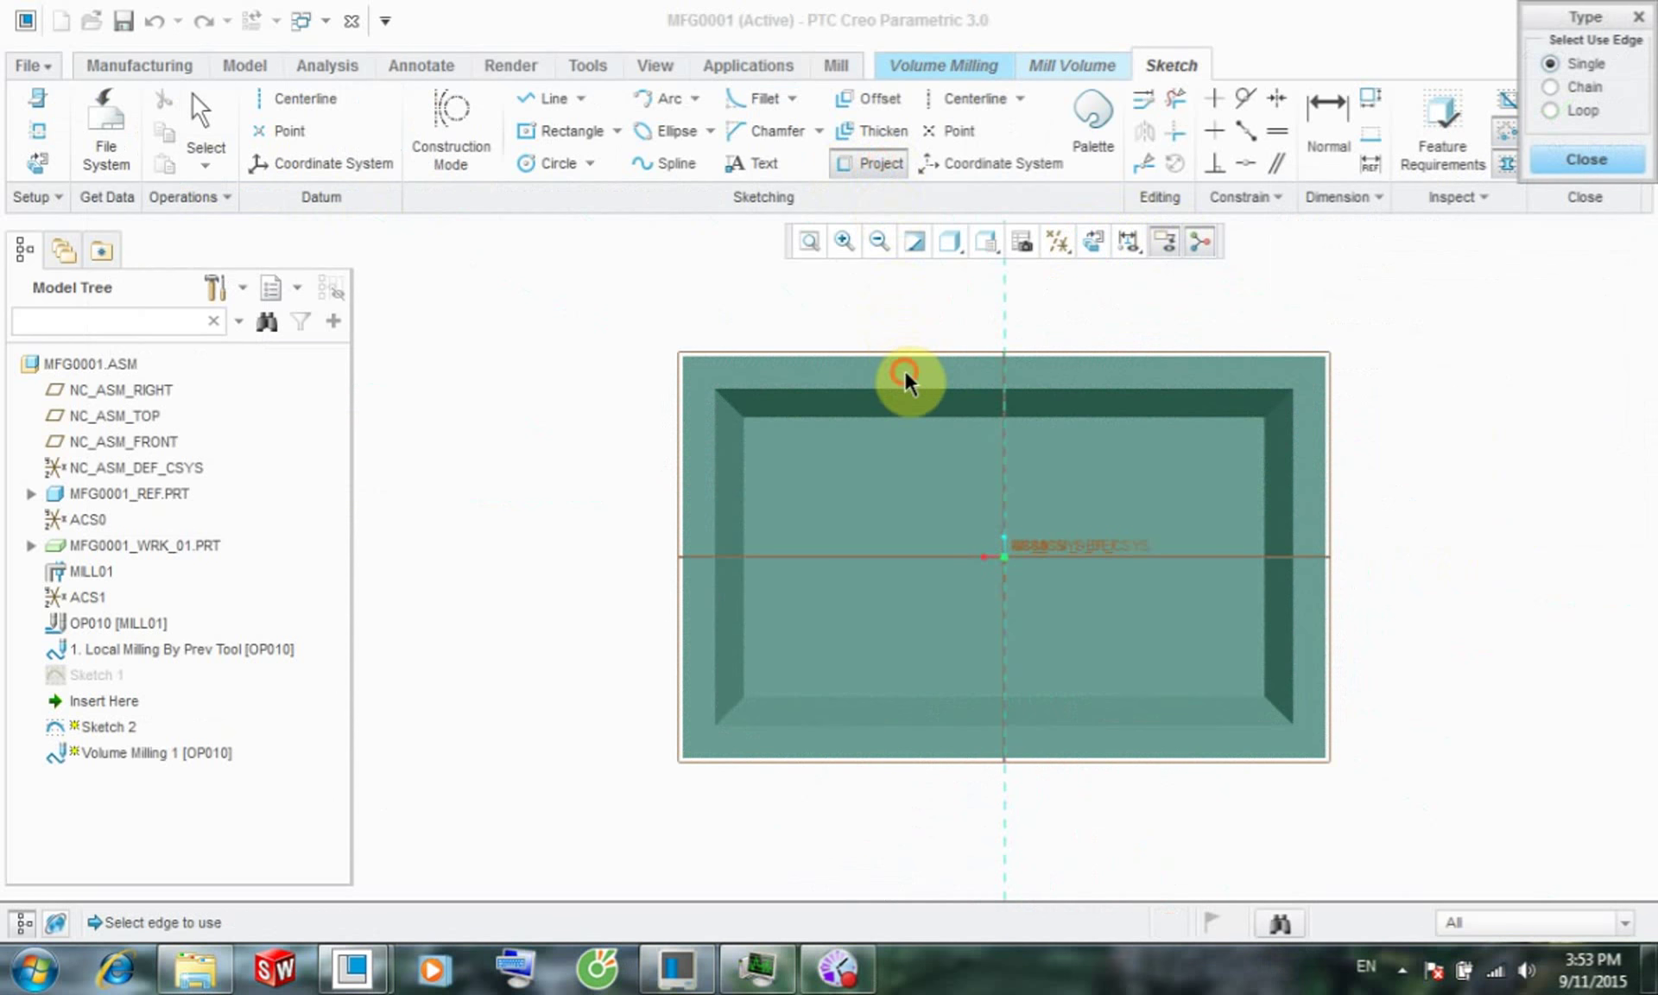
pyautogui.click(1552, 113)
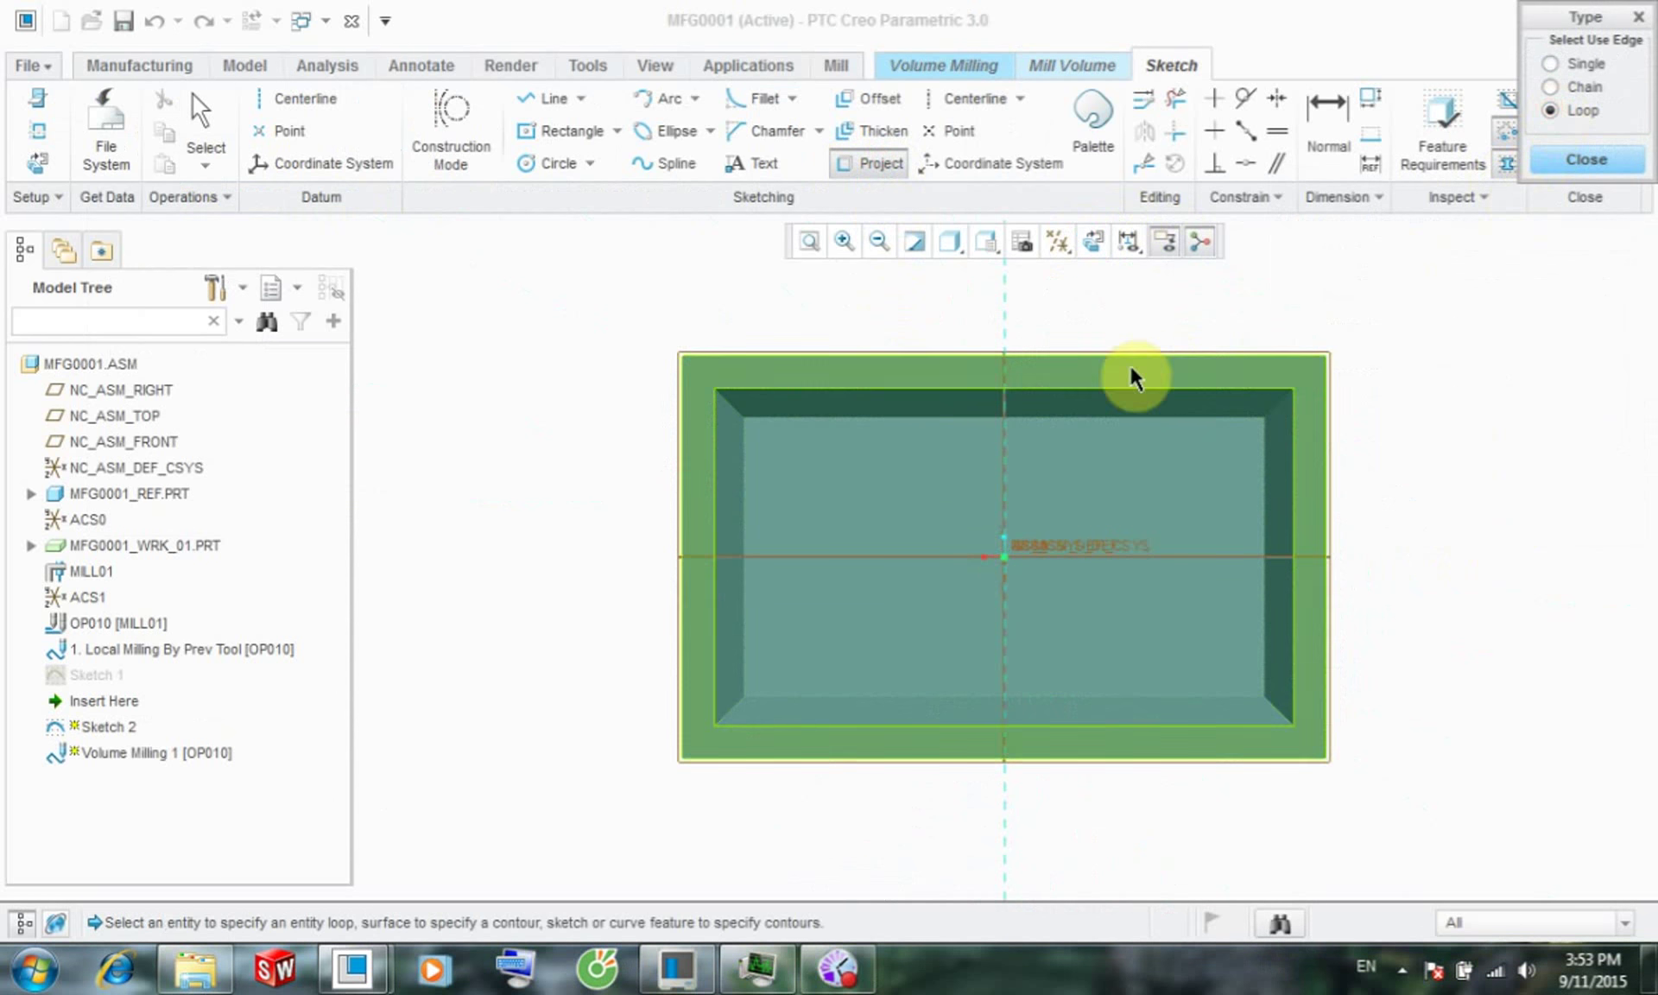
pyautogui.click(1137, 372)
pyautogui.click(1570, 272)
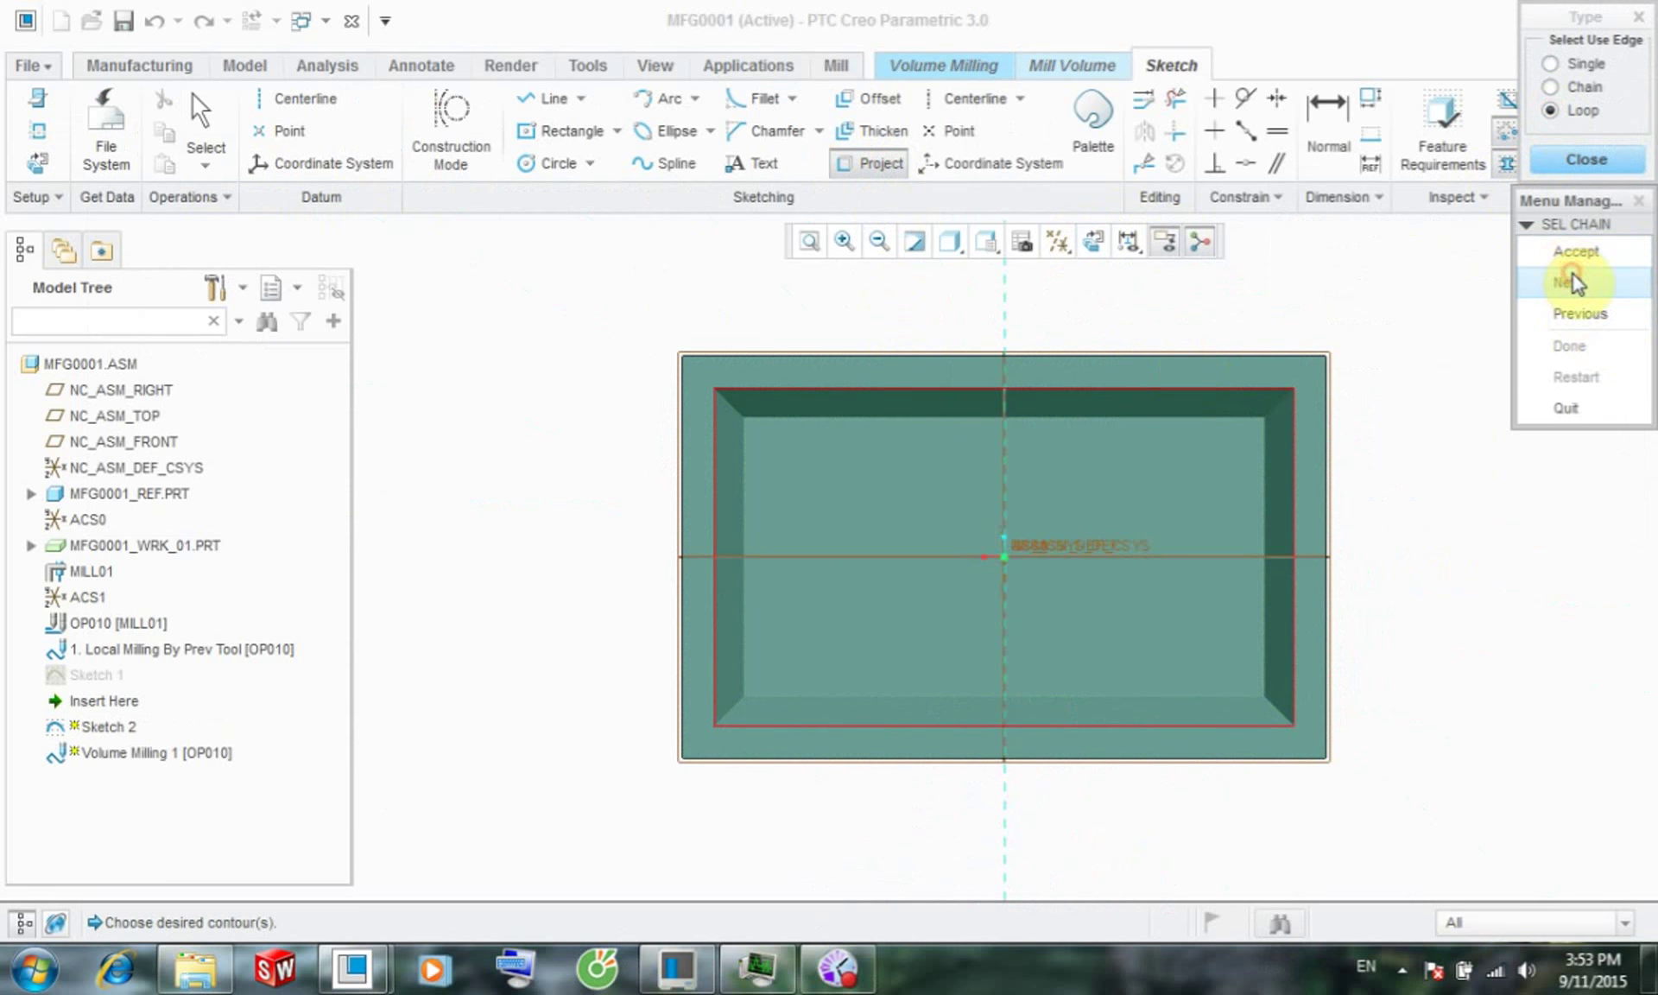
pyautogui.click(1572, 255)
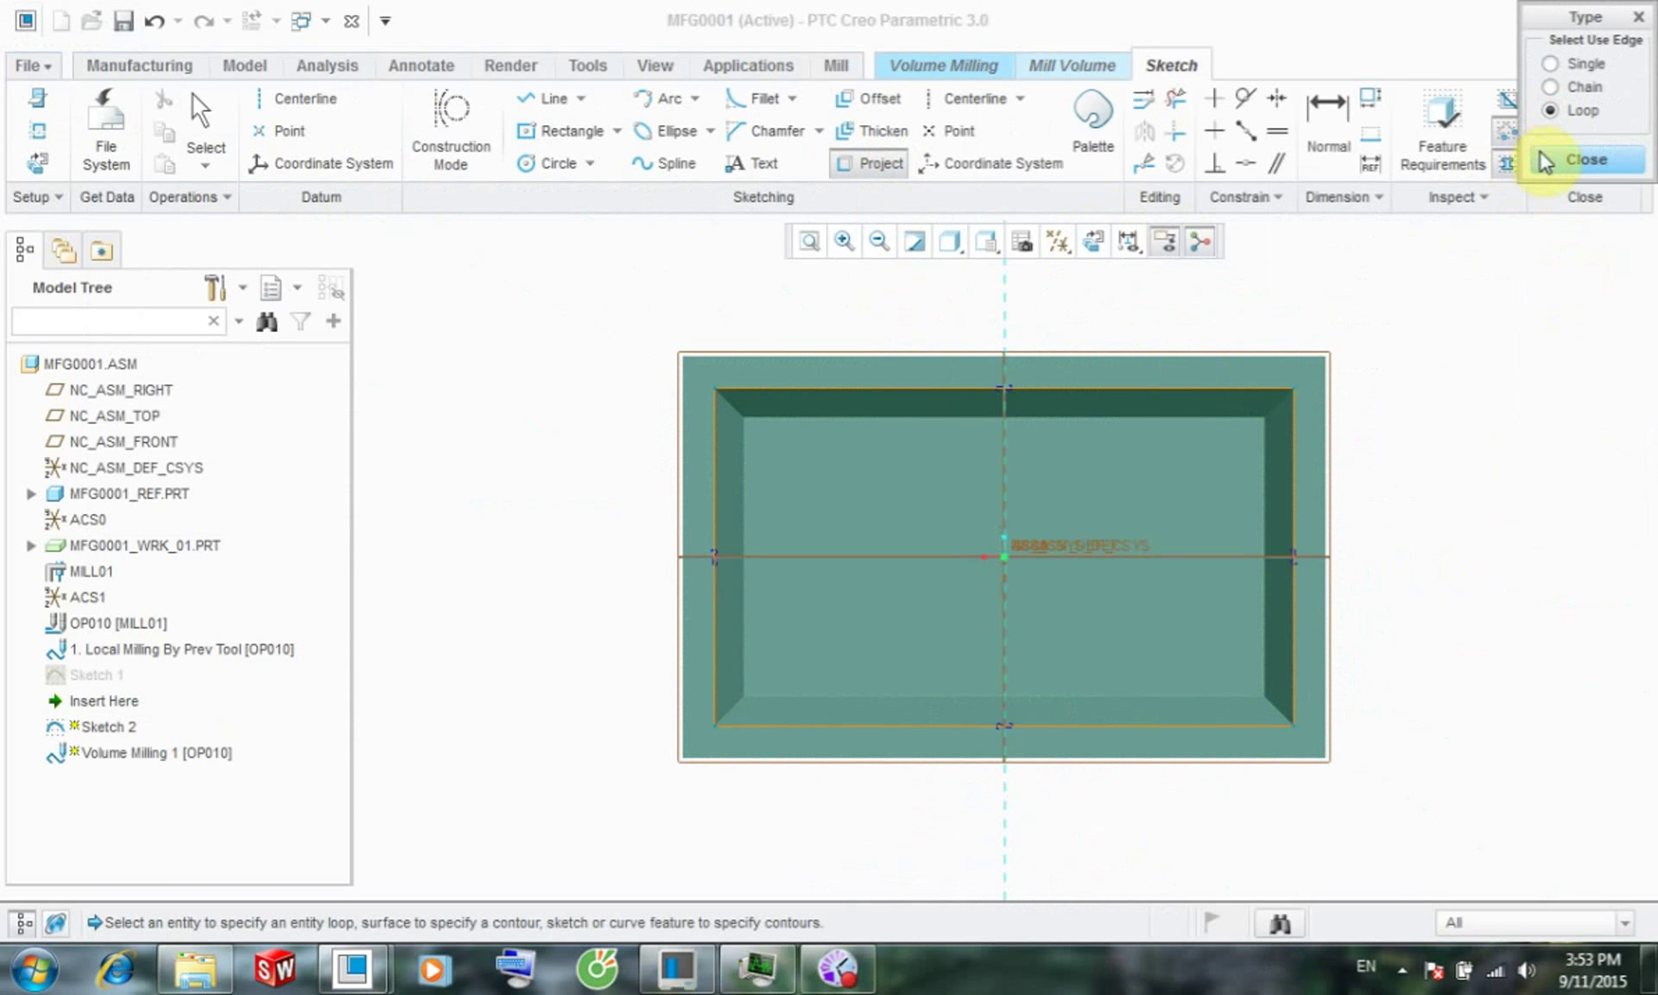
pyautogui.click(1545, 159)
pyautogui.moveTo(1532, 430); pyautogui.dragTo(1521, 378, button='middle')
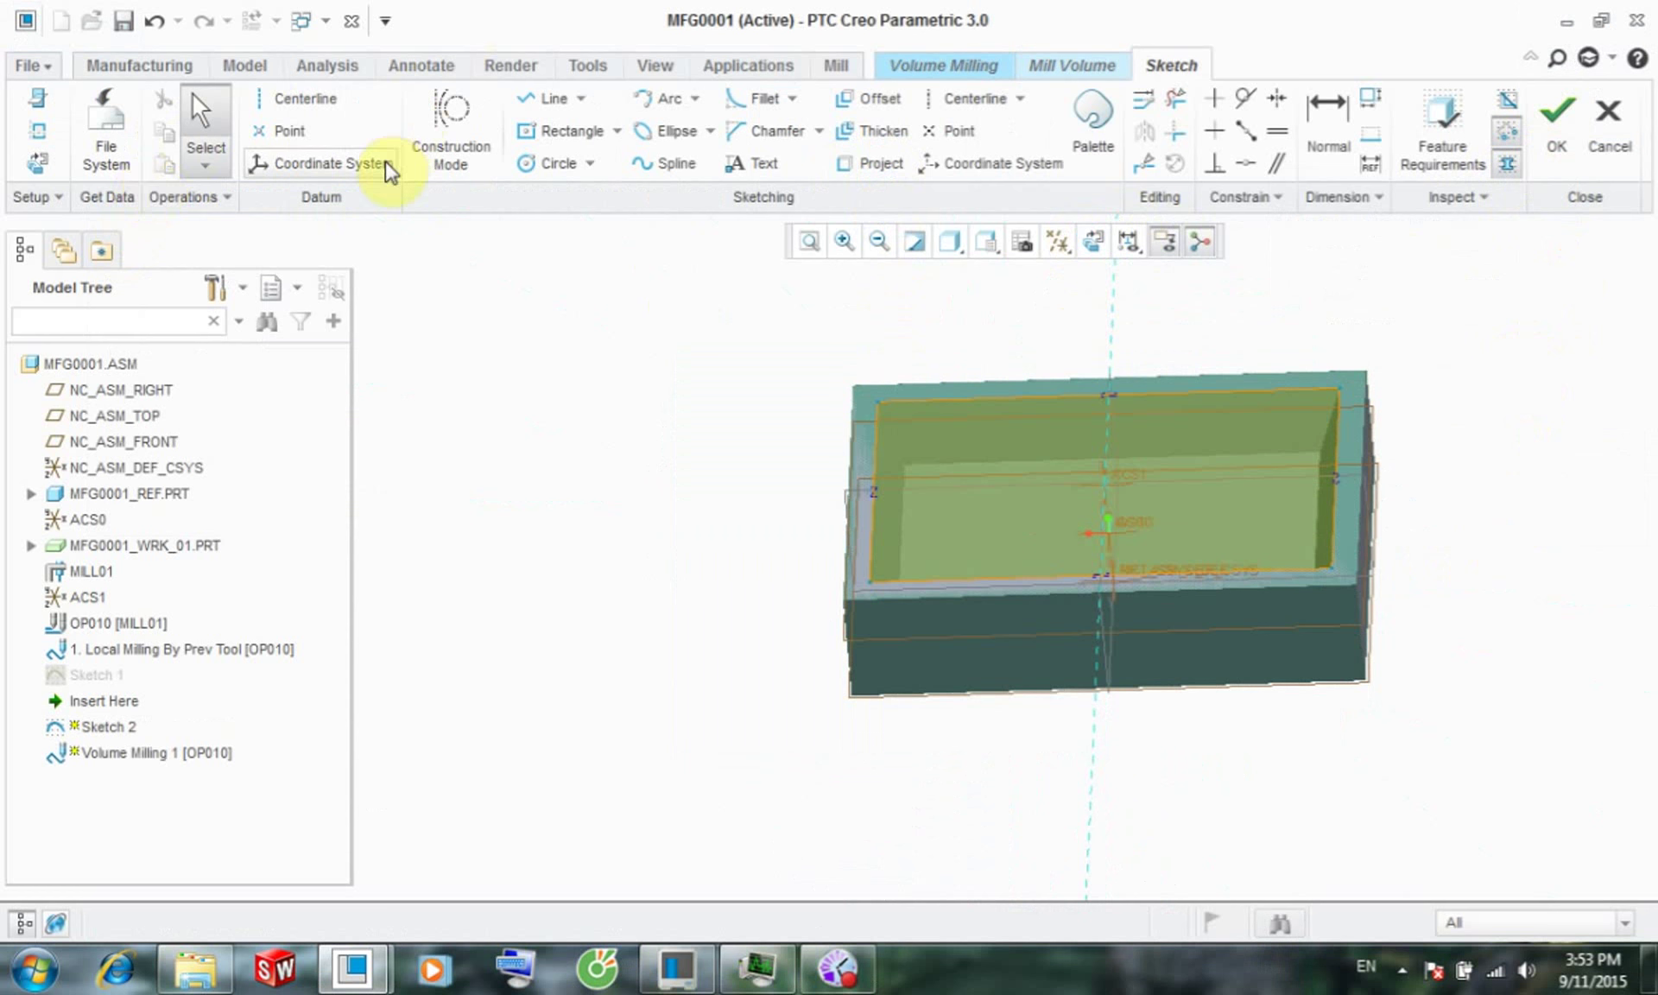
pyautogui.click(1555, 148)
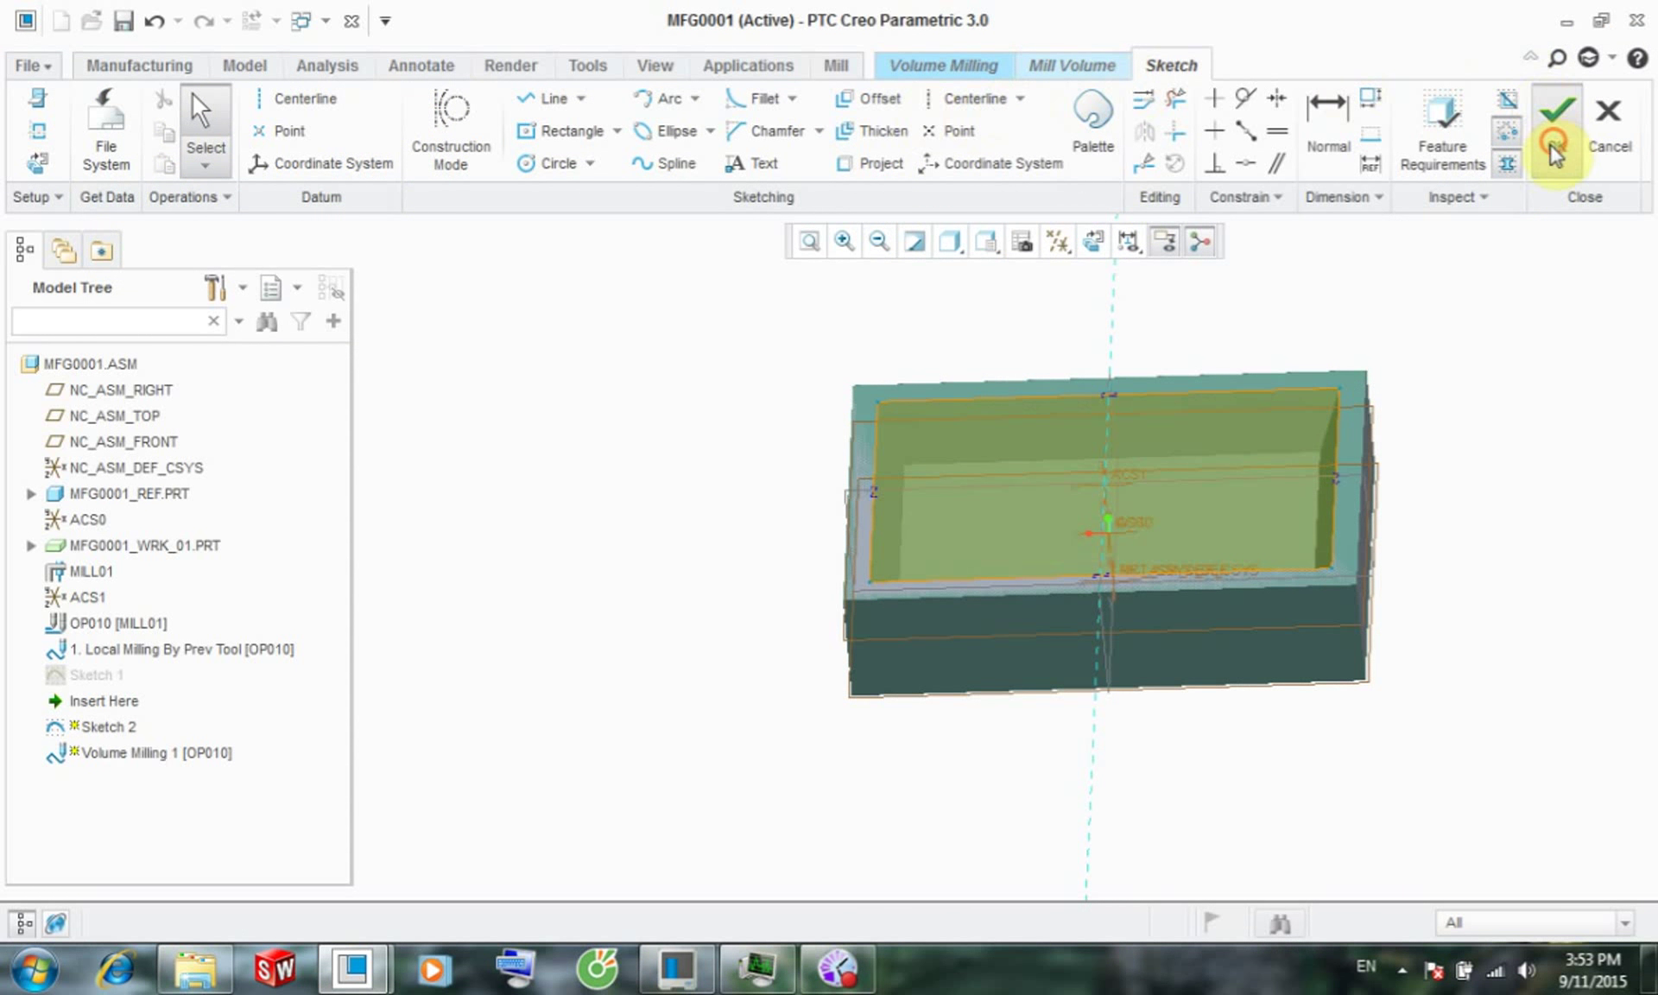
# - Extrude the projected rectangle as a mill volume up to the pocket floor surface
pyautogui.click(367, 130)
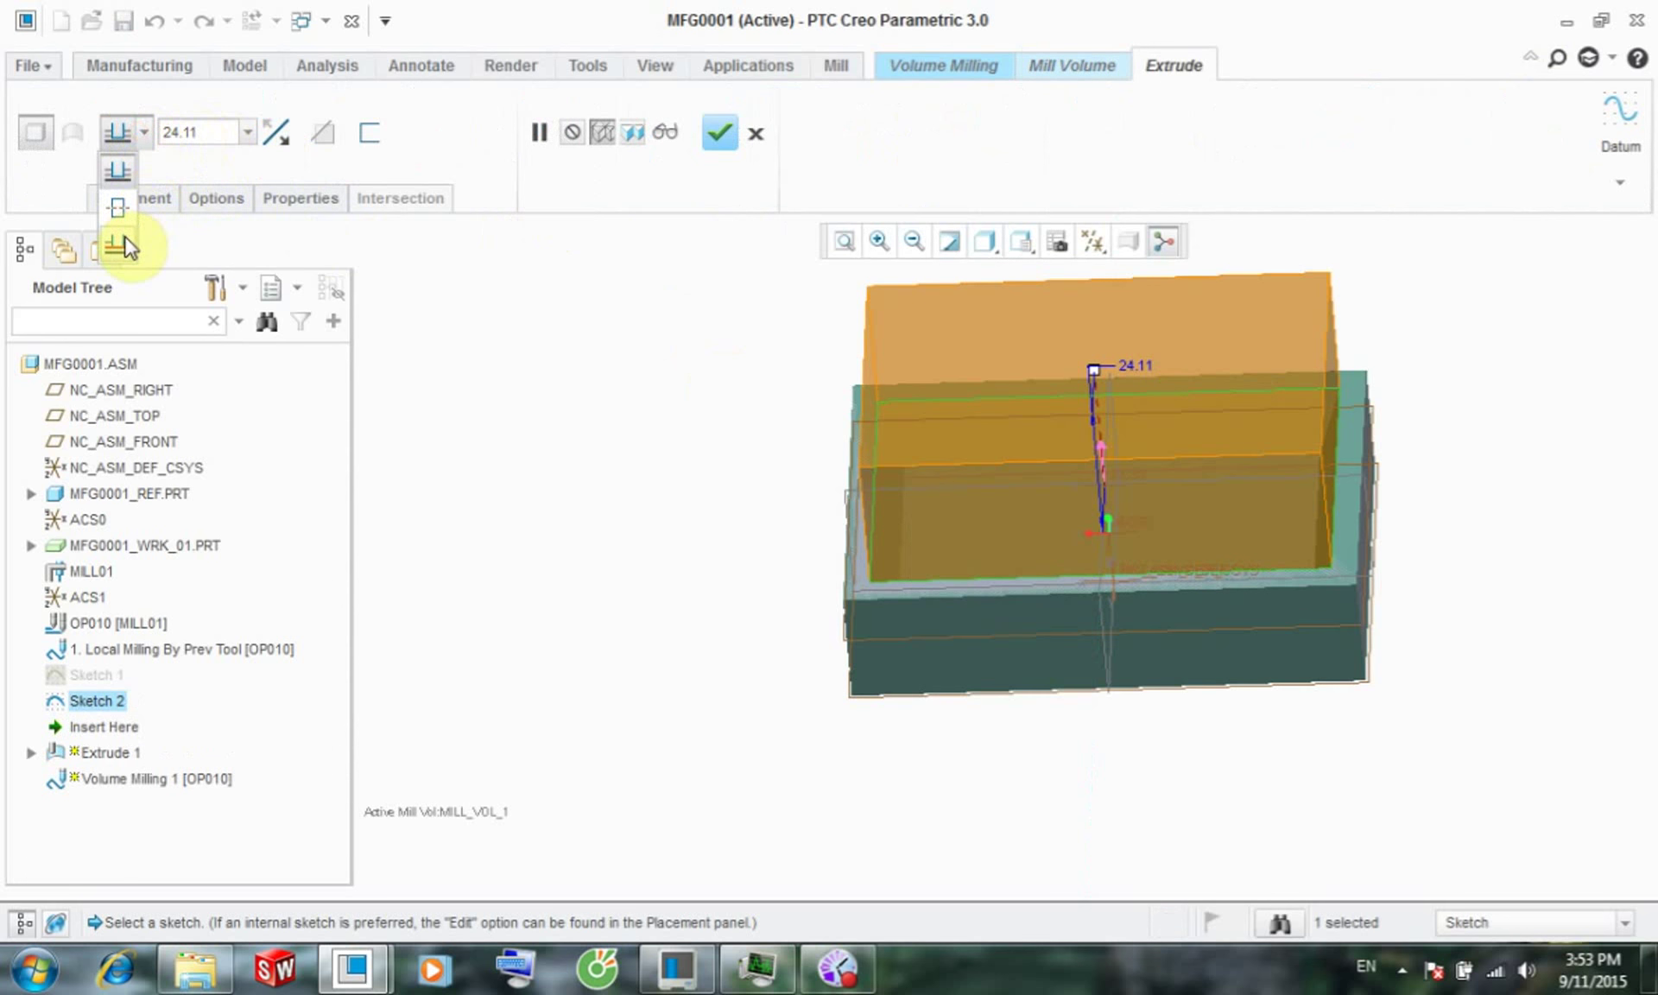
pyautogui.click(121, 246)
pyautogui.click(976, 523)
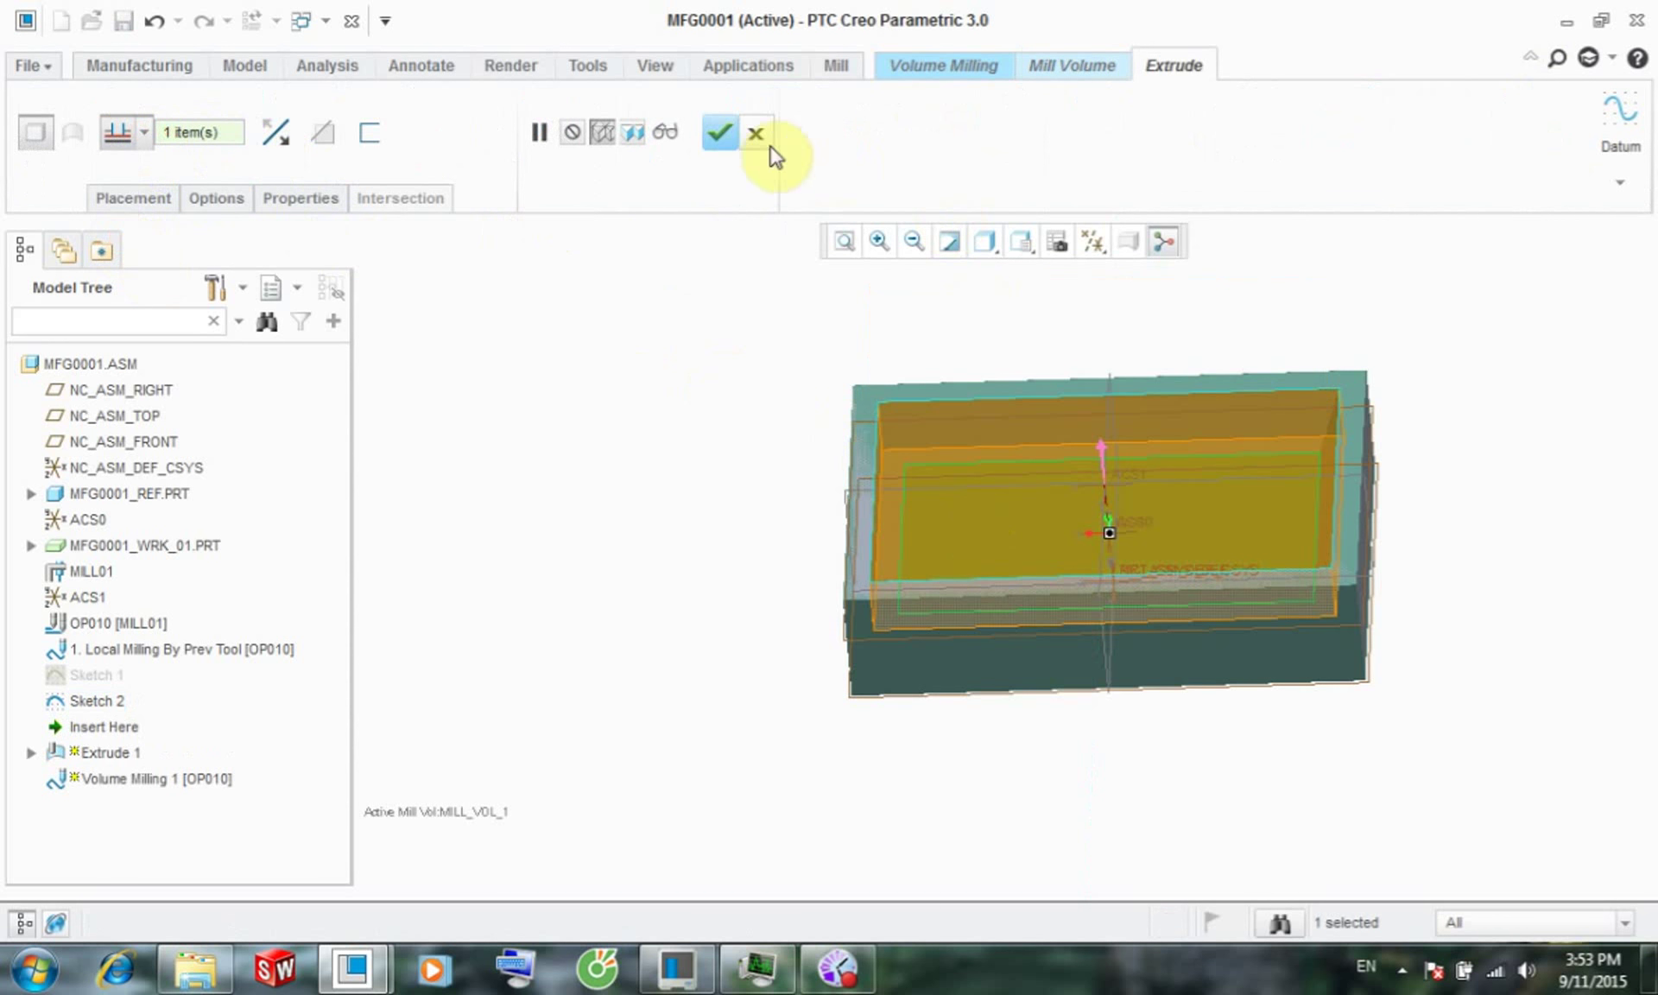
pyautogui.click(719, 134)
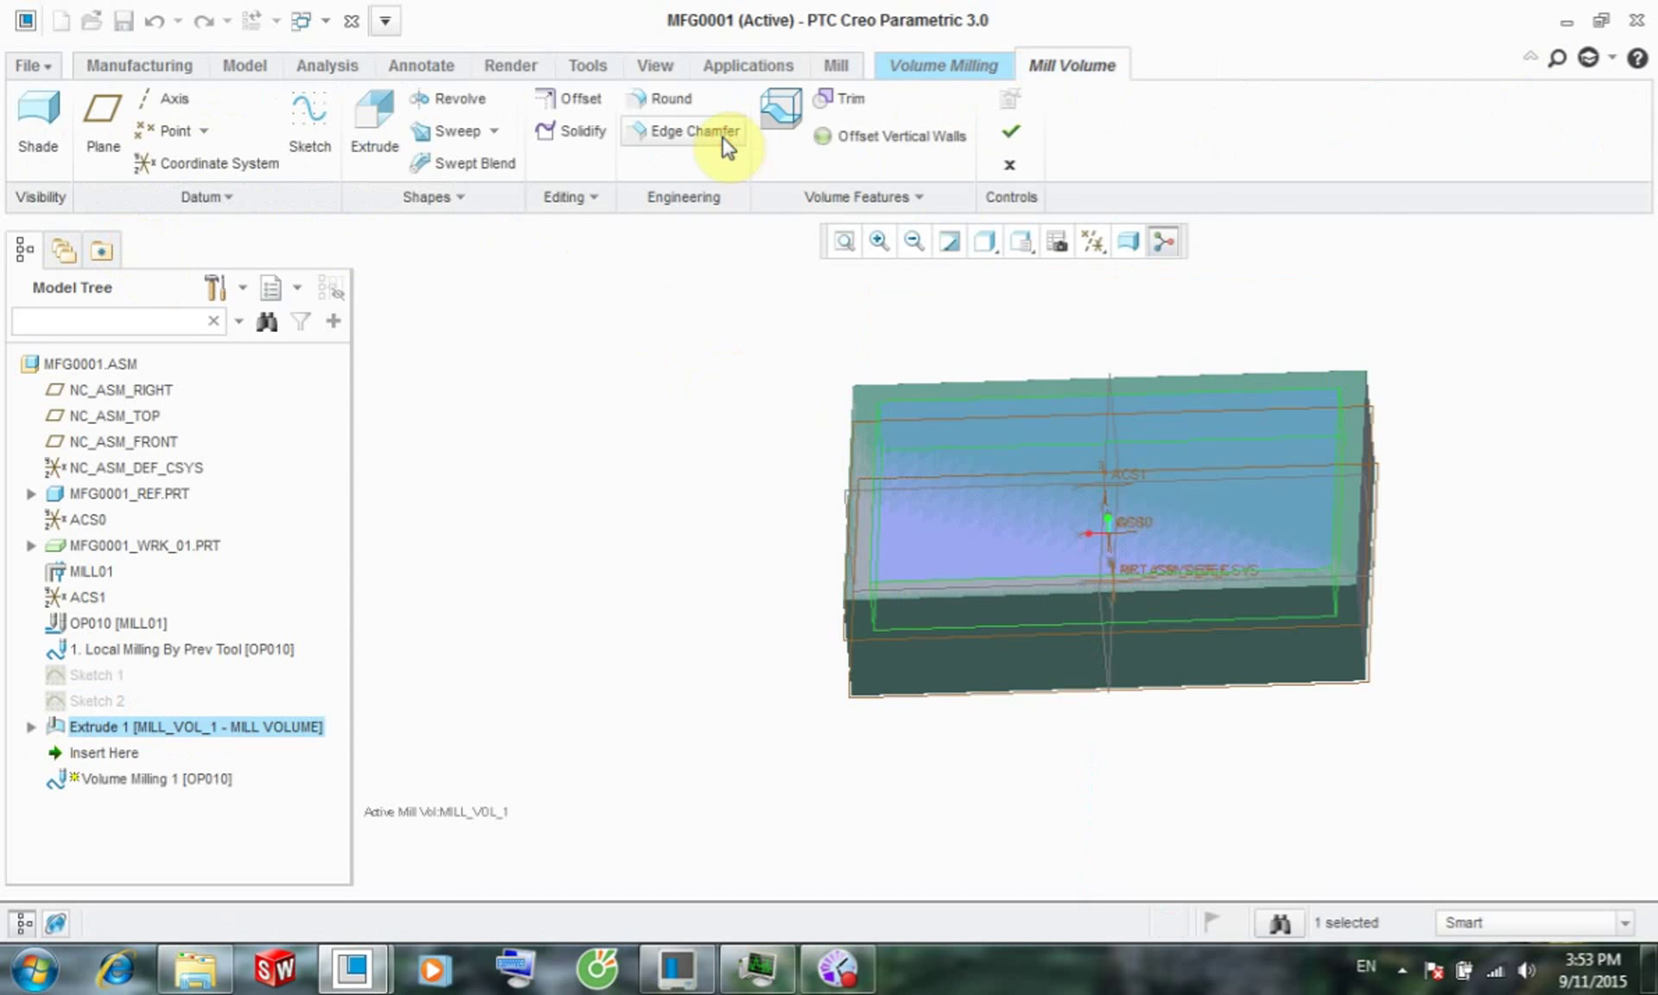
# - Trim the mill volume by the reference part, then finish it and resume the volume milling sequence
pyautogui.click(854, 103)
pyautogui.click(931, 525)
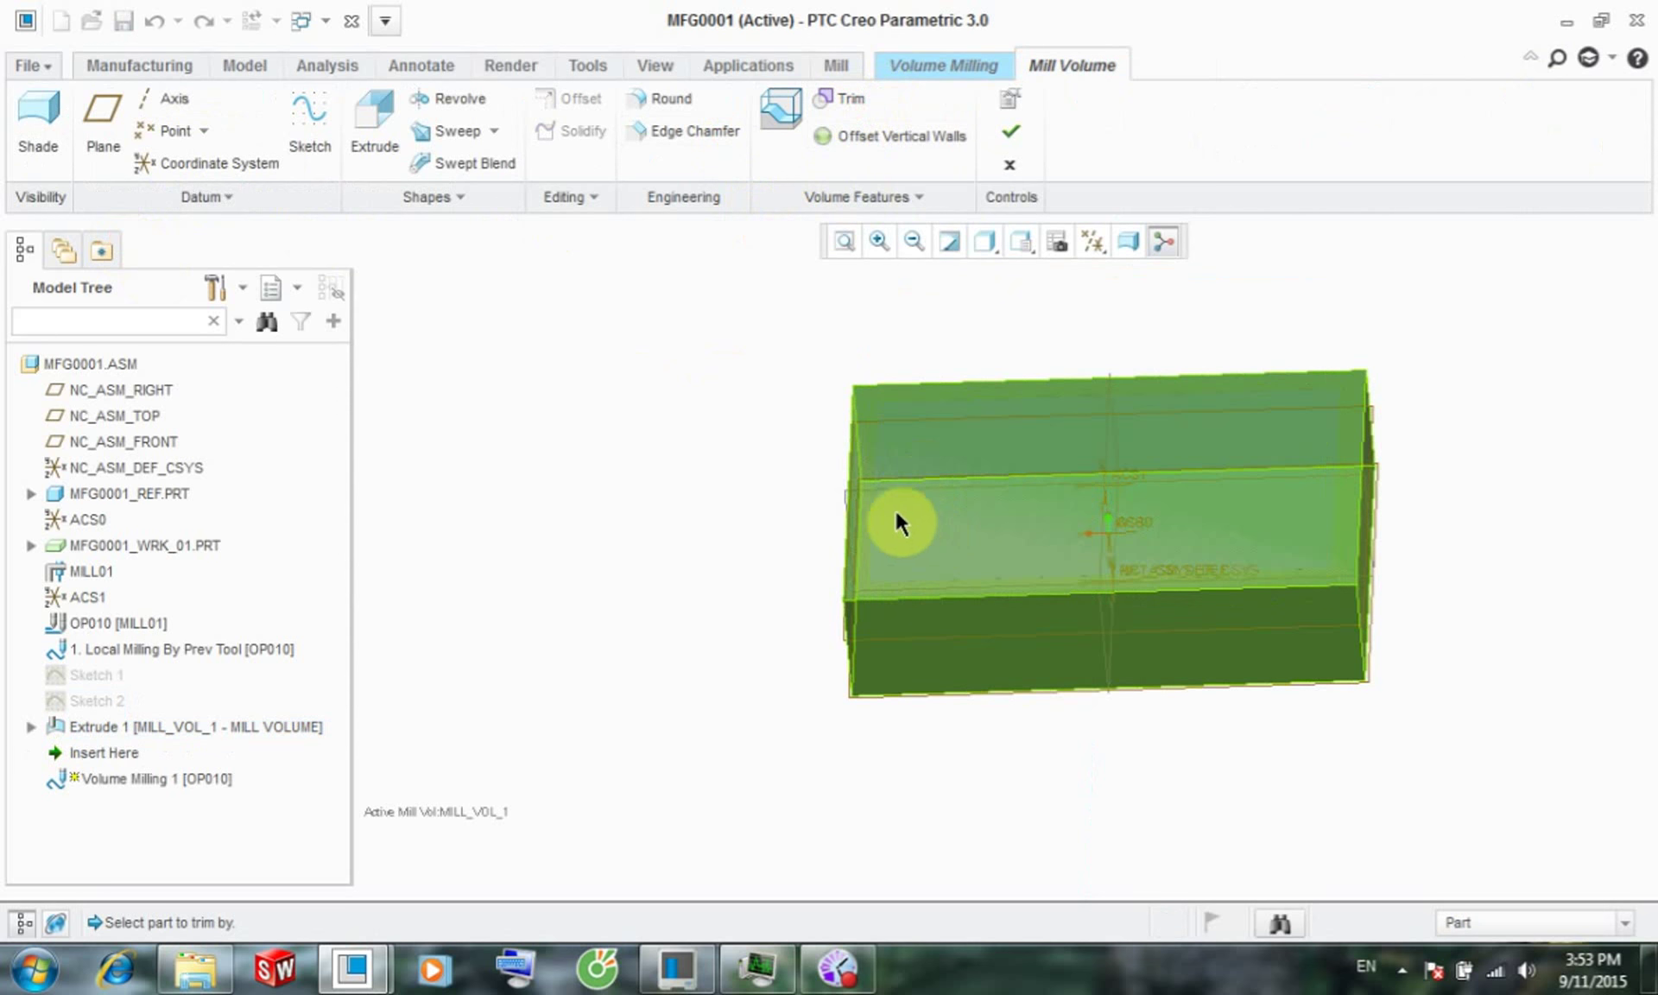
pyautogui.click(872, 481)
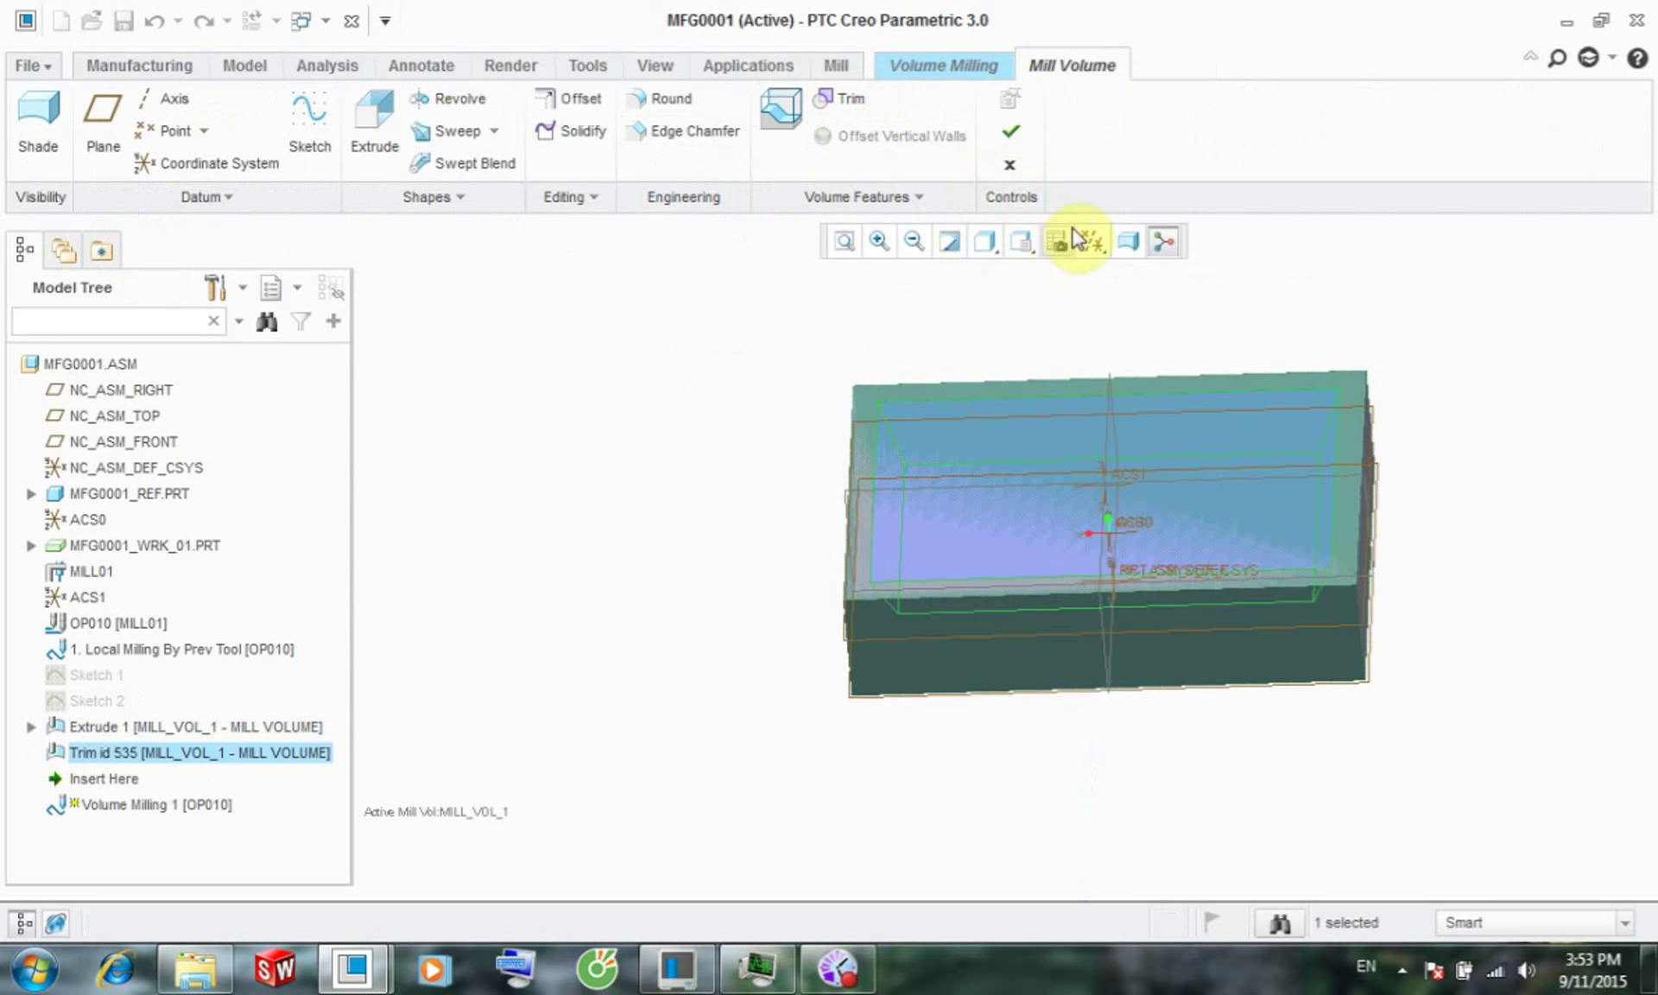
pyautogui.click(1010, 131)
pyautogui.click(1039, 134)
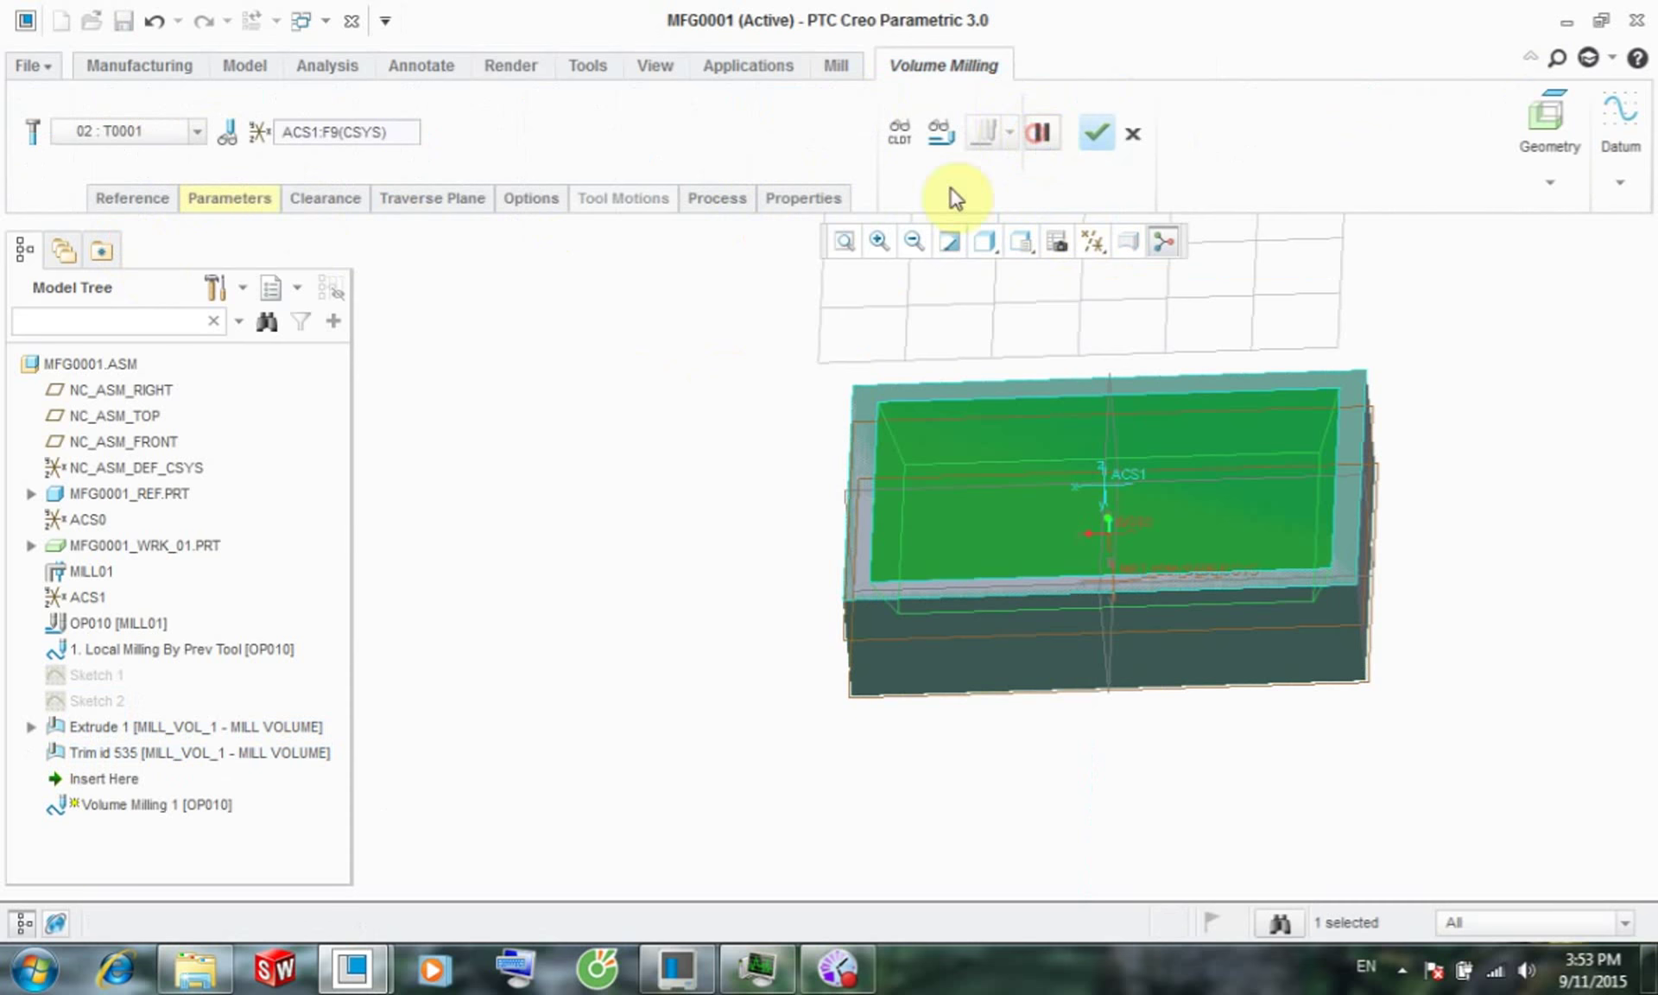
# - Set the volume milling CUT_FEED to 1212 and STEP_OVER to 5
pyautogui.click(264, 199)
pyautogui.click(431, 262)
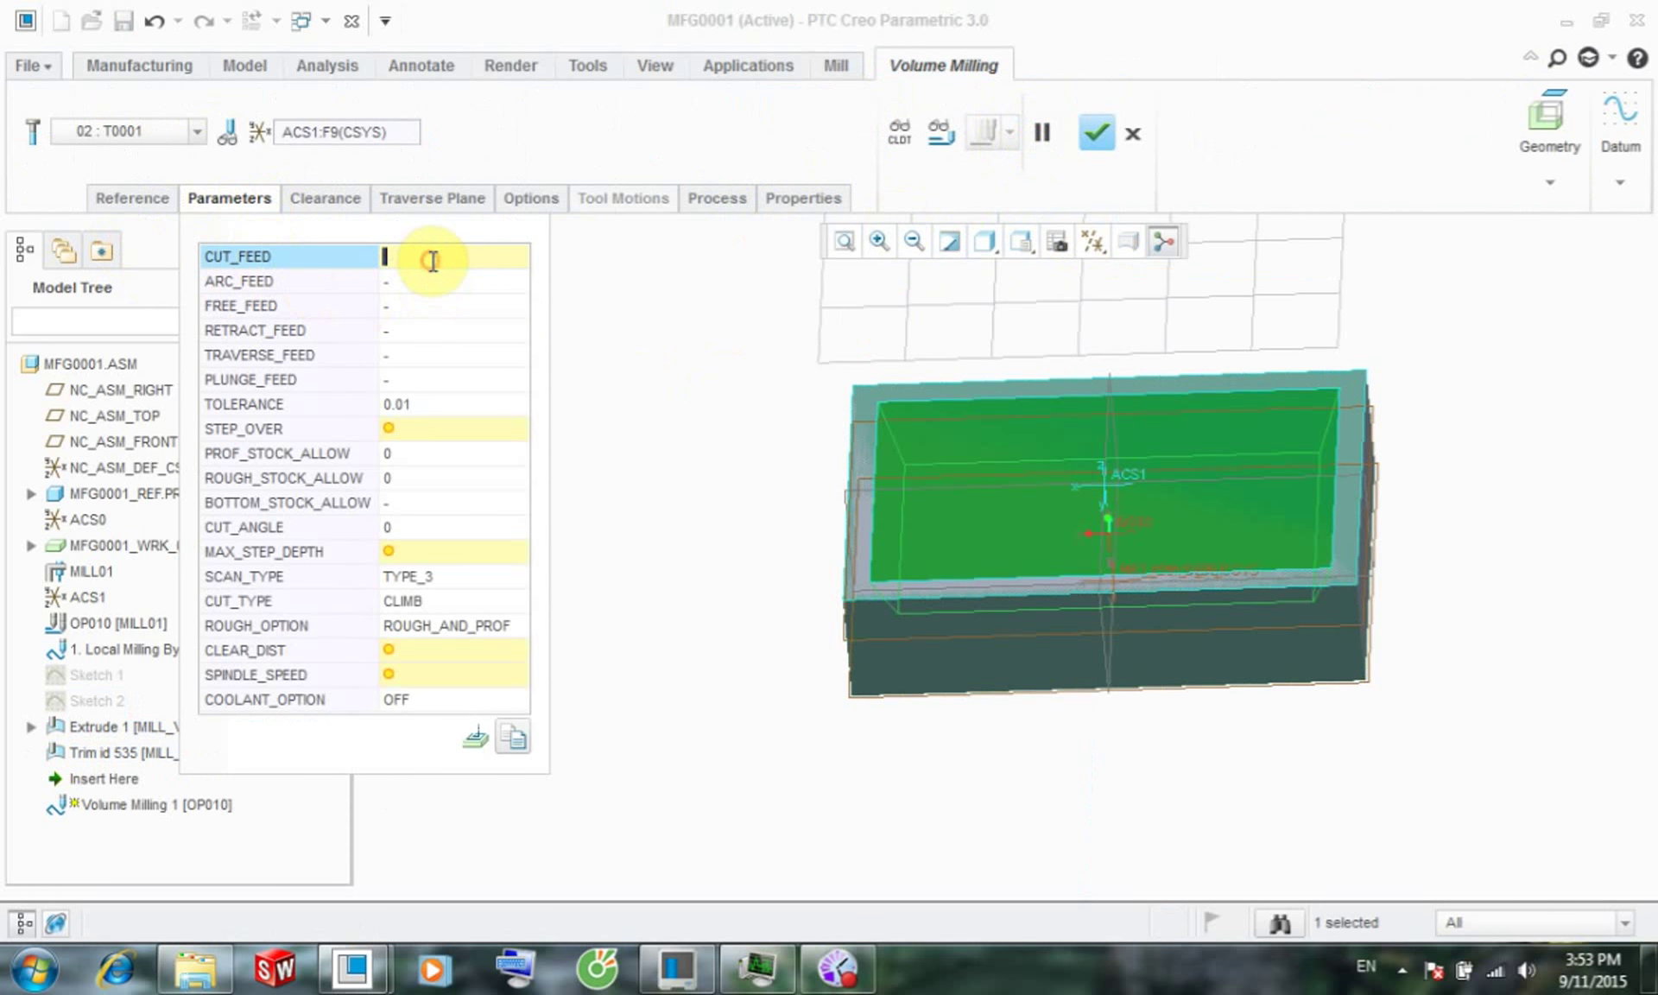
pyautogui.write('1212')
pyautogui.click(459, 430)
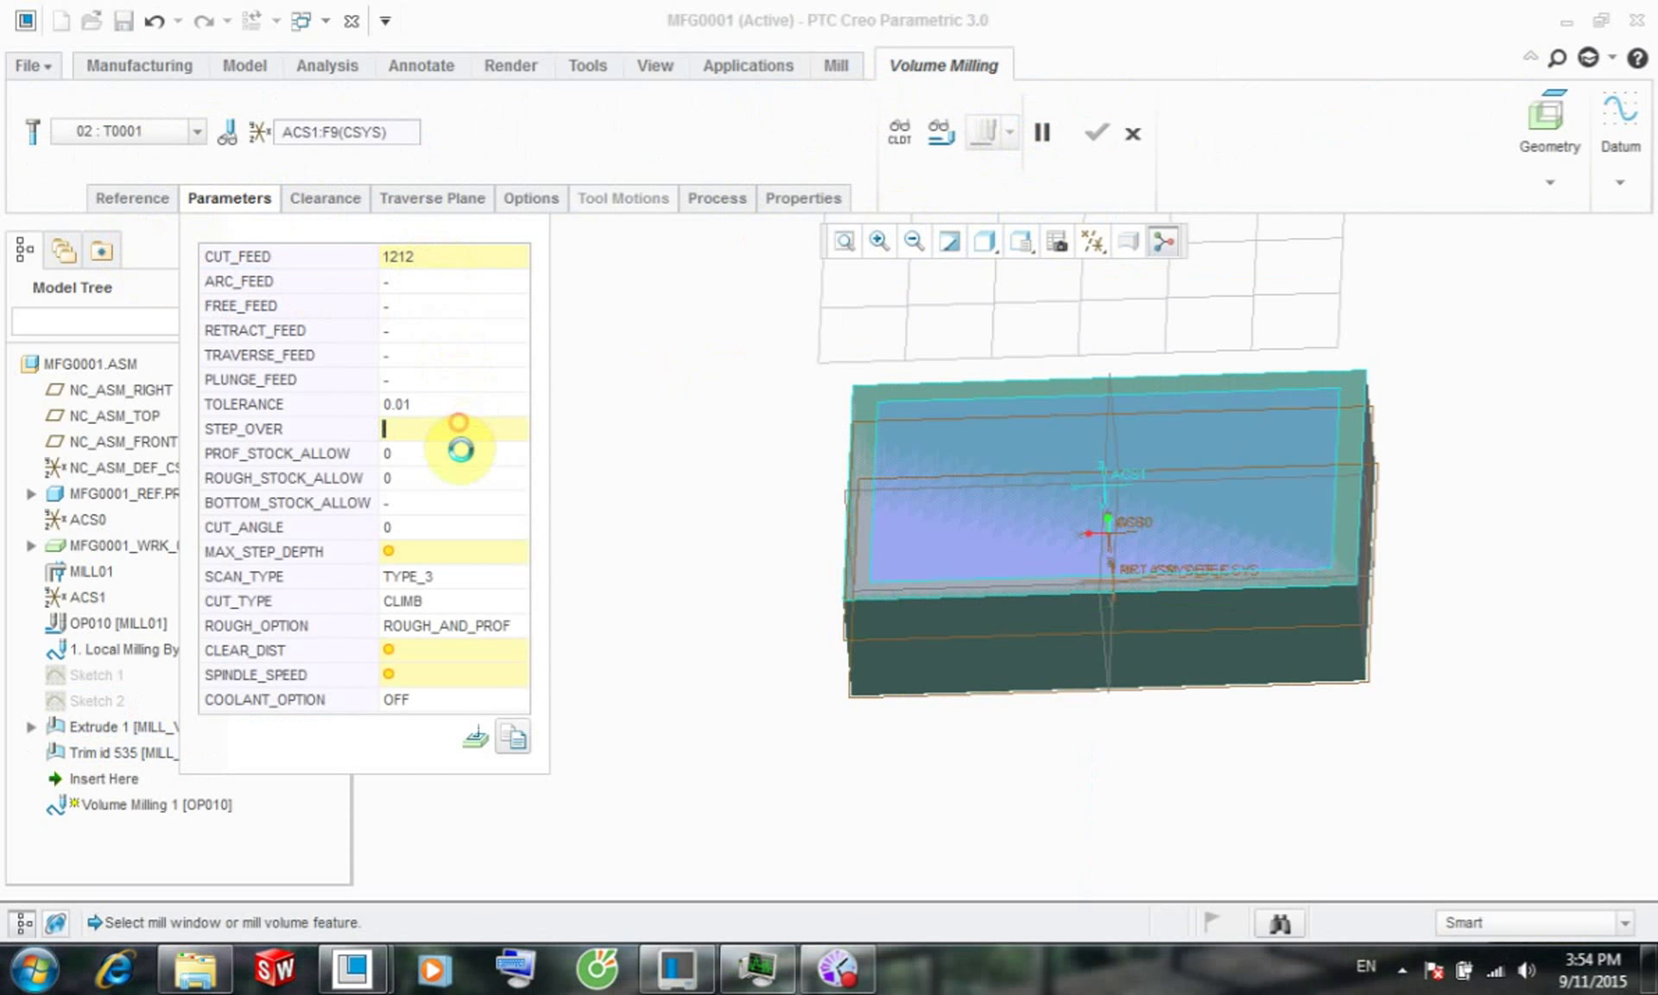
pyautogui.write('3')
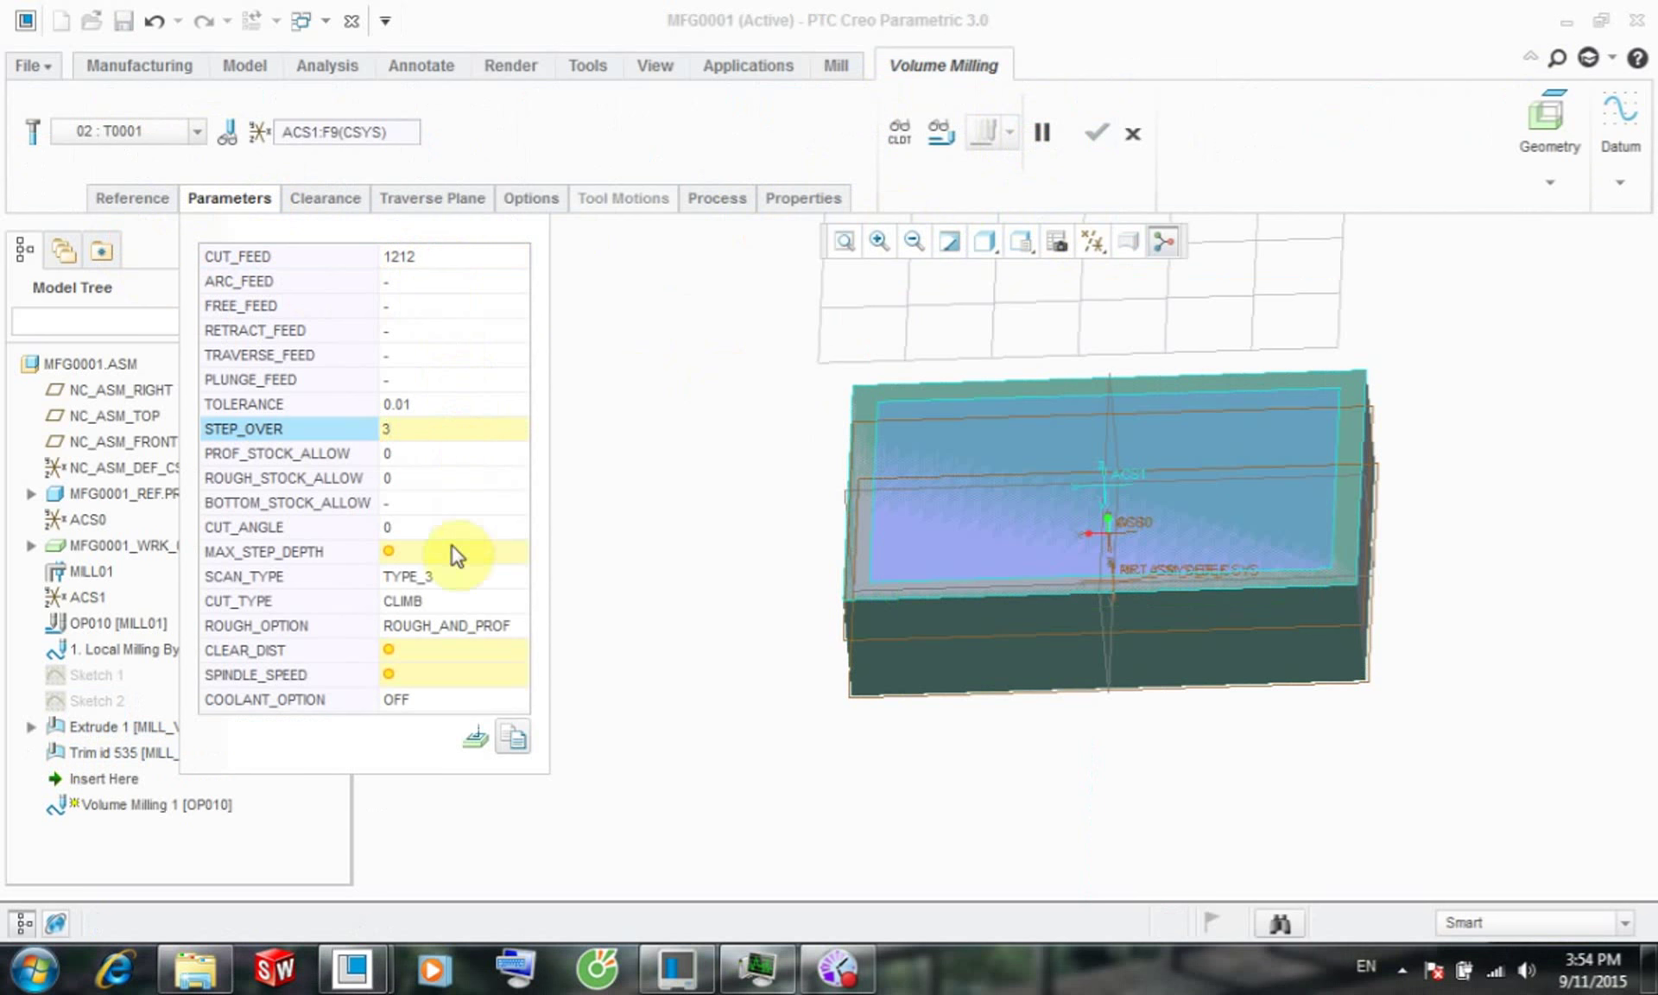
pyautogui.moveTo(413, 422); pyautogui.dragTo(289, 427)
# - Set MAX_STEP_DEPTH to 1, CLEAR_DIST to 1 and SPINDLE_SPEED to 2000, and complete the volume milling sequence
pyautogui.click(418, 555)
pyautogui.write('1')
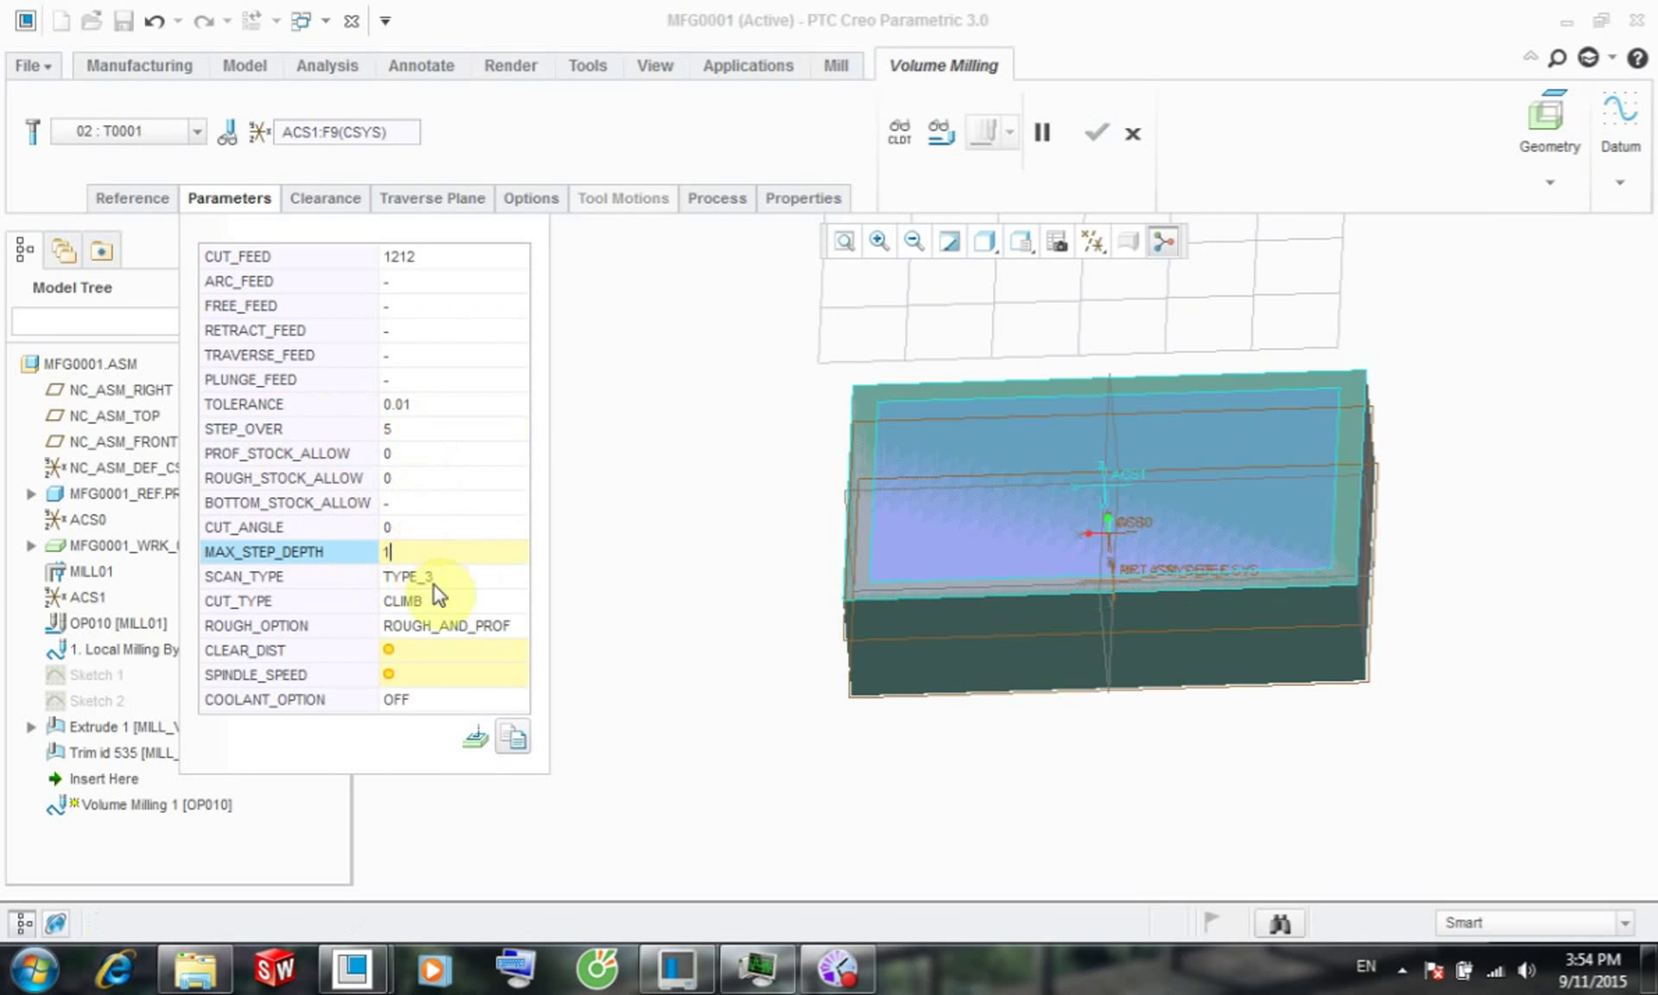
pyautogui.click(442, 649)
pyautogui.write('1')
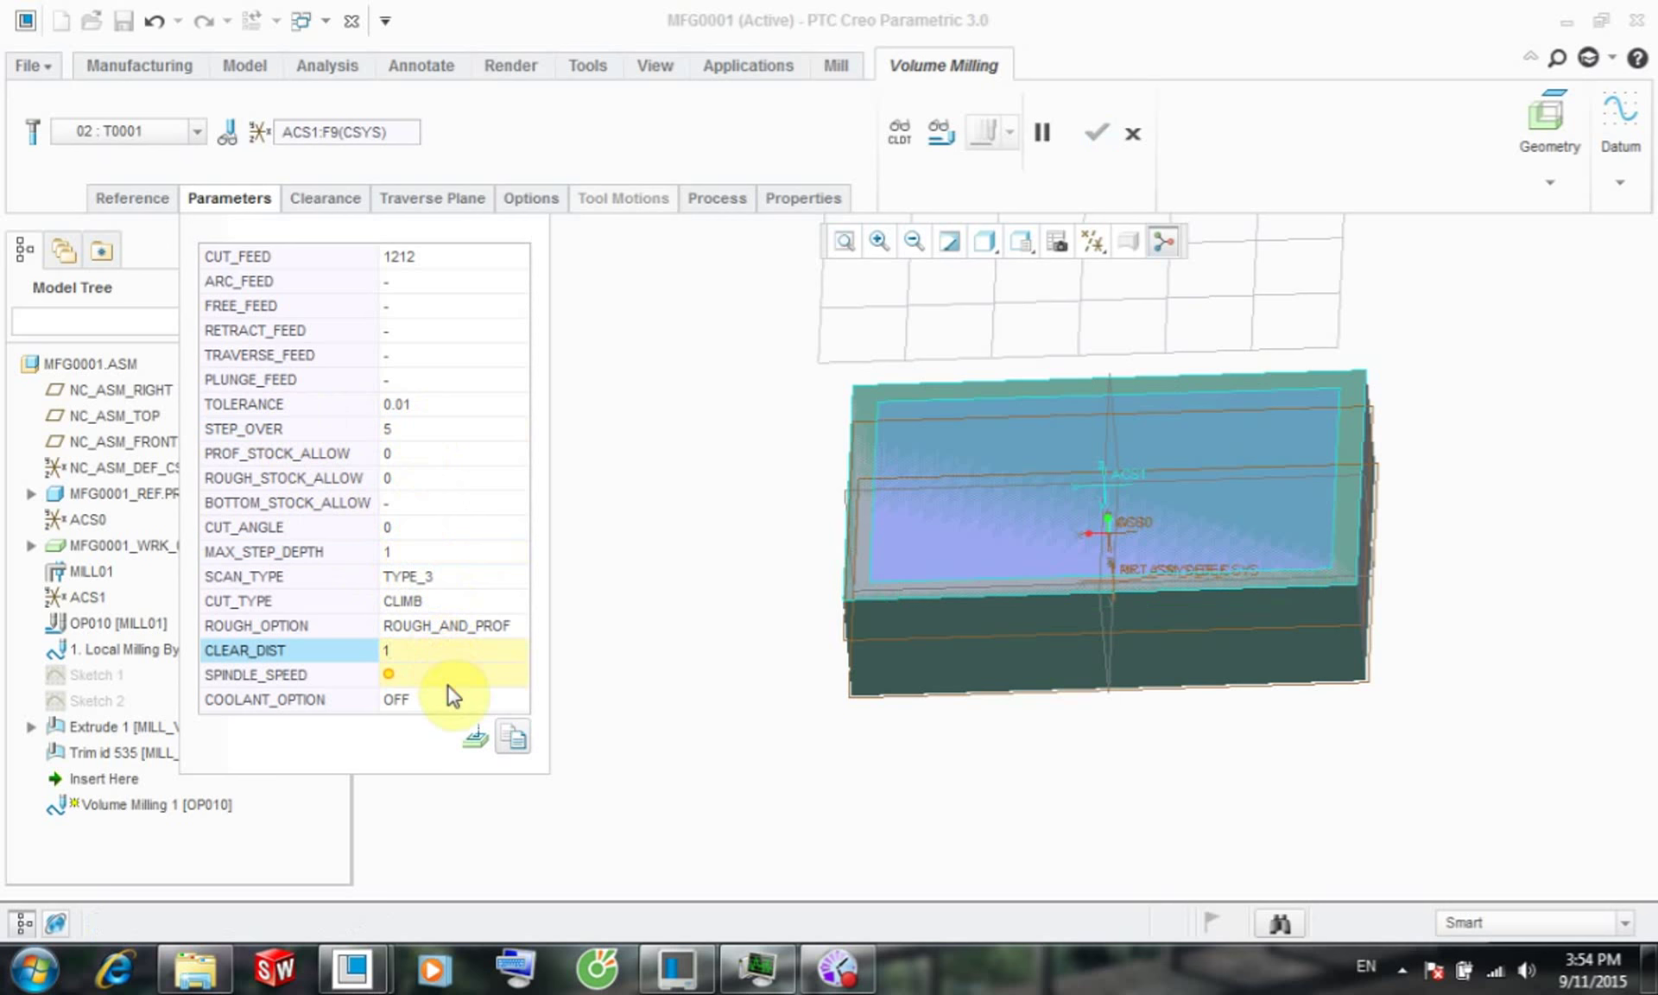
pyautogui.click(447, 676)
pyautogui.write('2000')
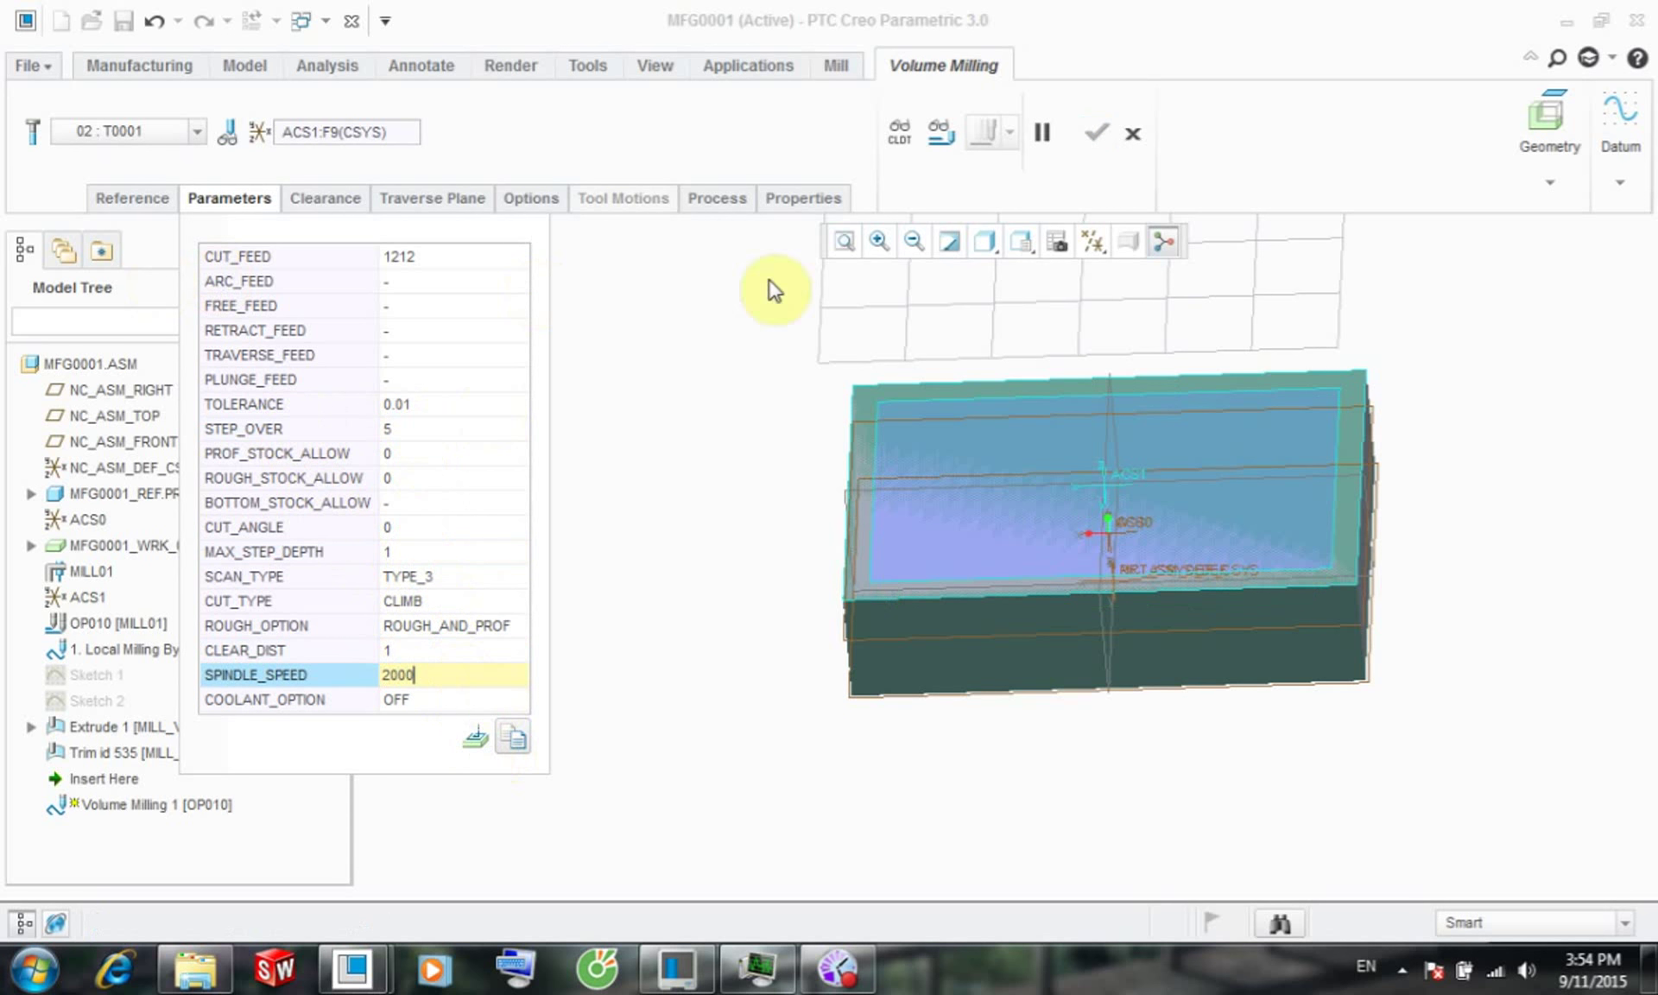
pyautogui.click(677, 139)
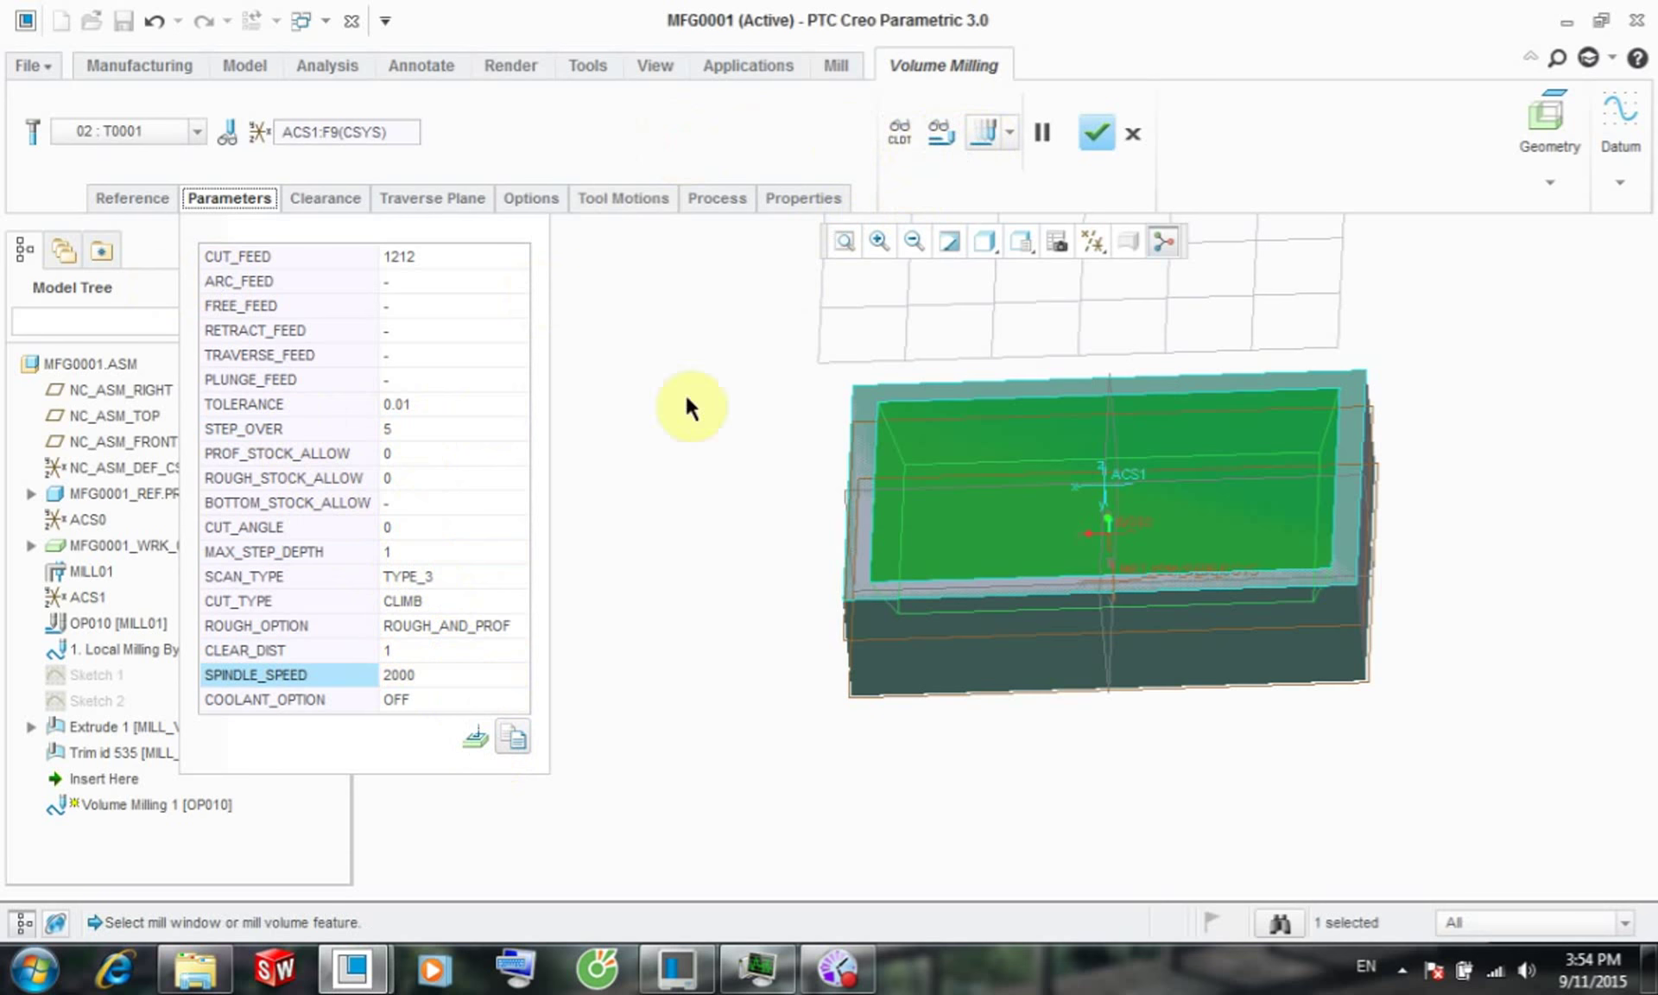
pyautogui.click(1095, 133)
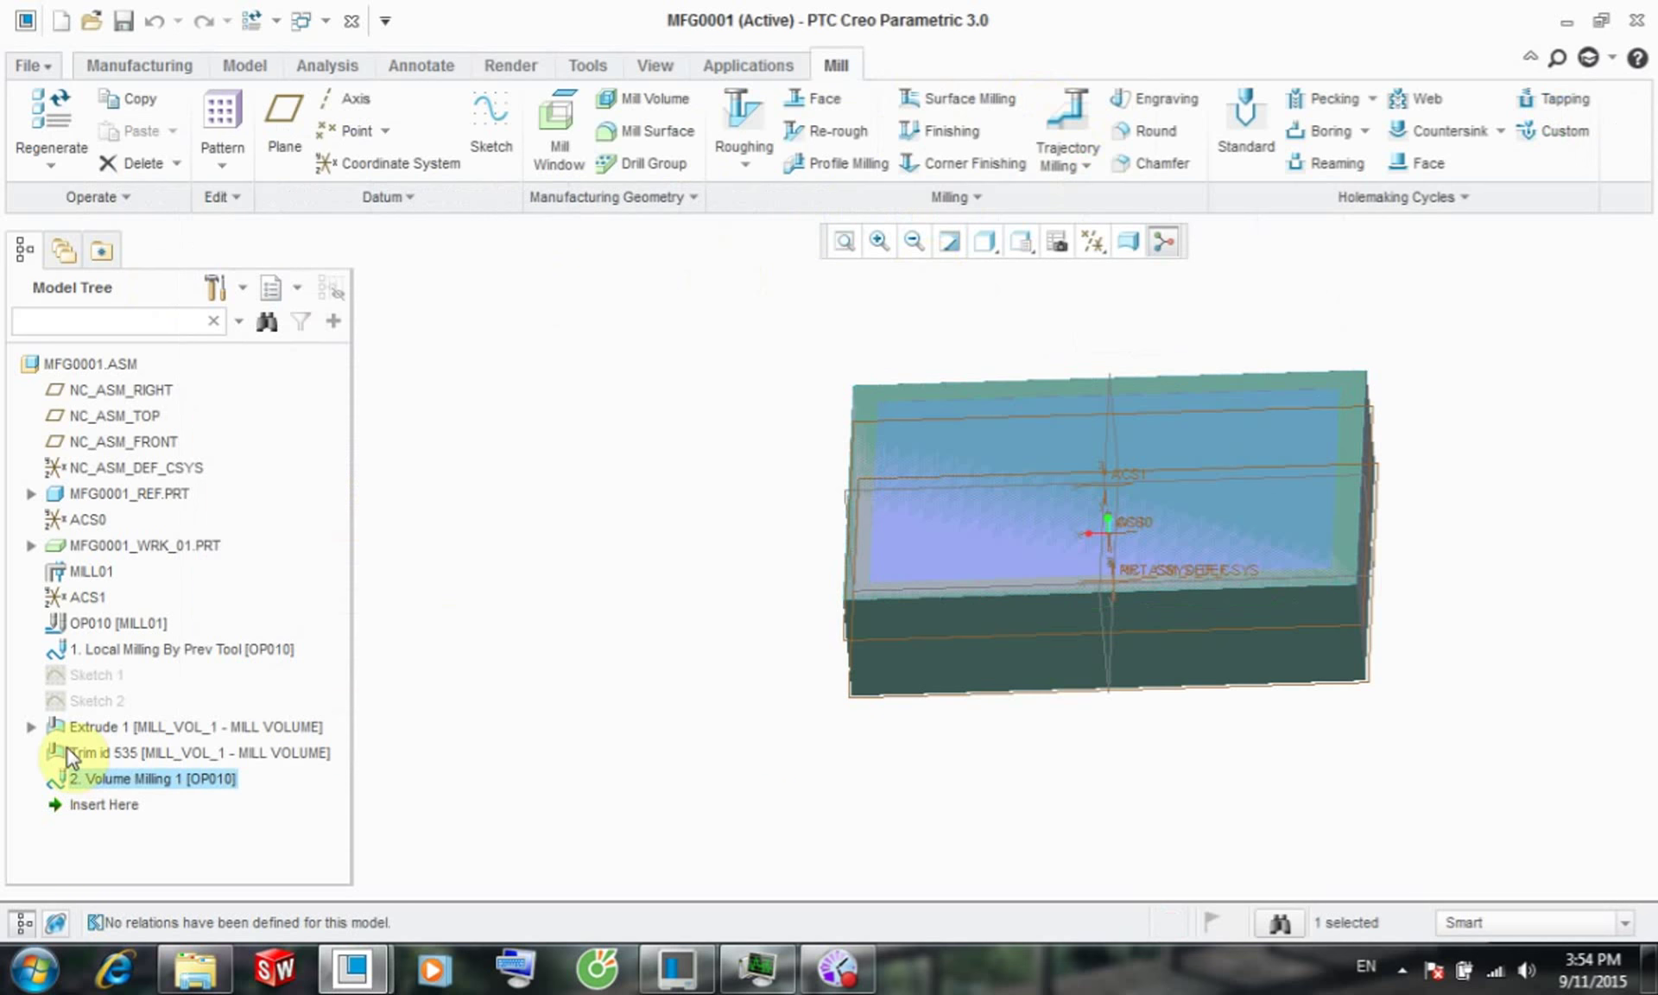
# - Hide the extruded mill volume MILL_VOL_1
pyautogui.click(126, 726)
pyautogui.rightClick(125, 726)
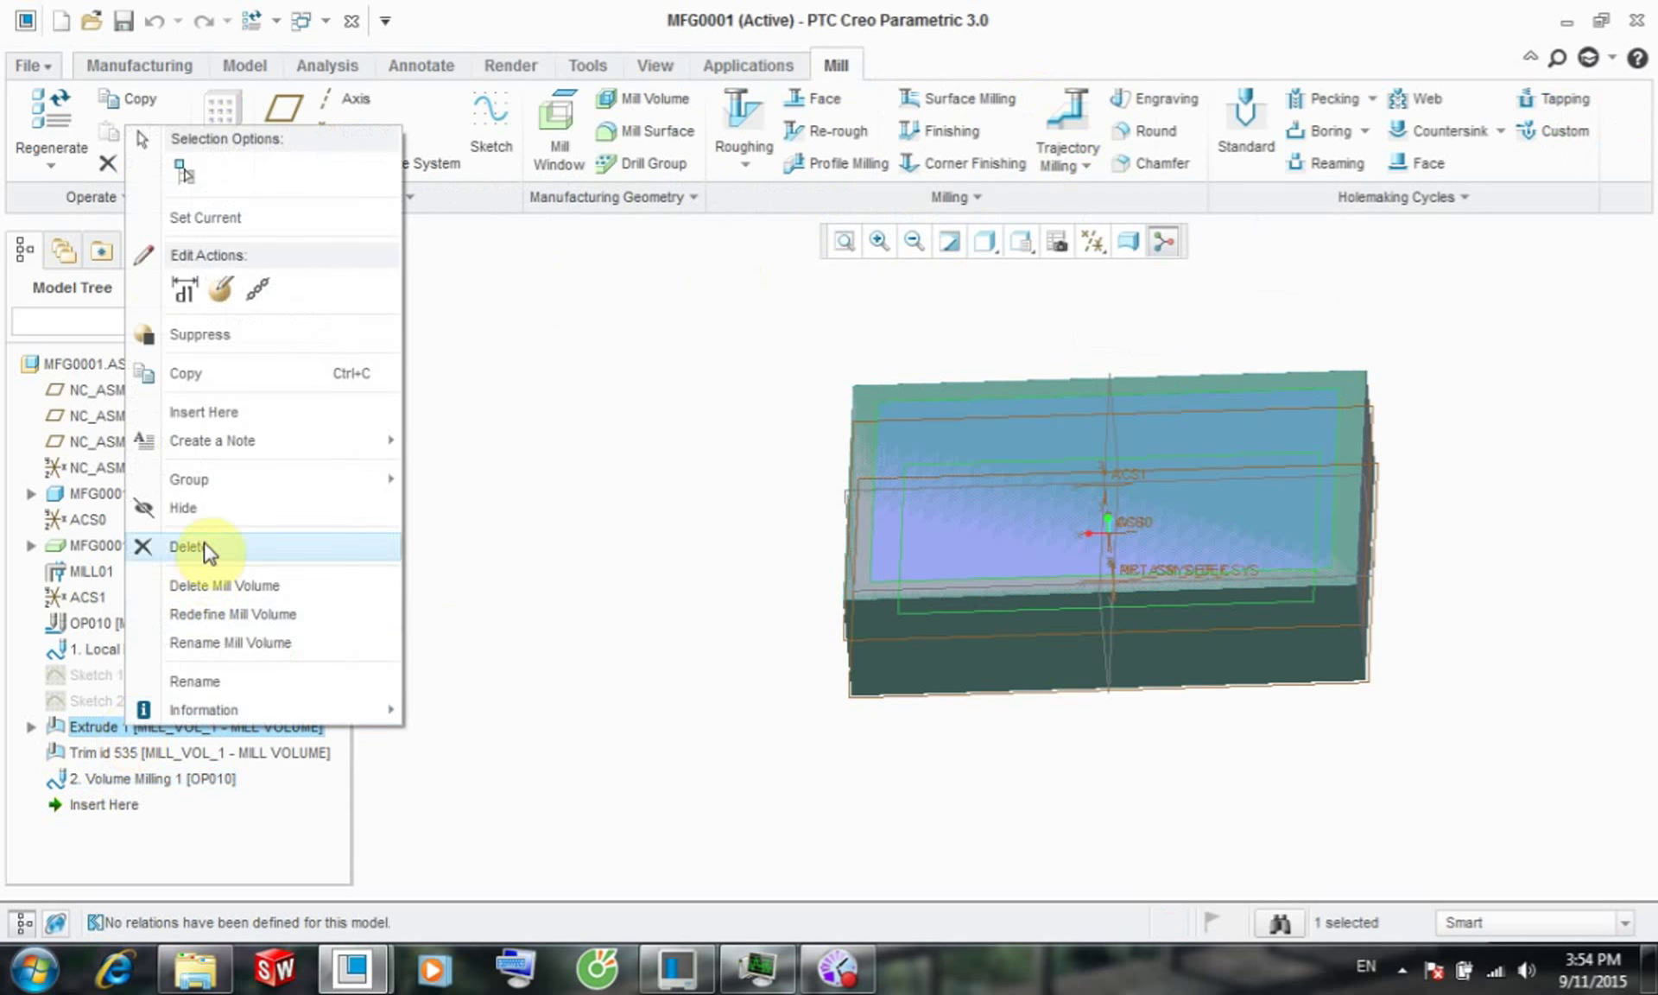
pyautogui.click(204, 518)
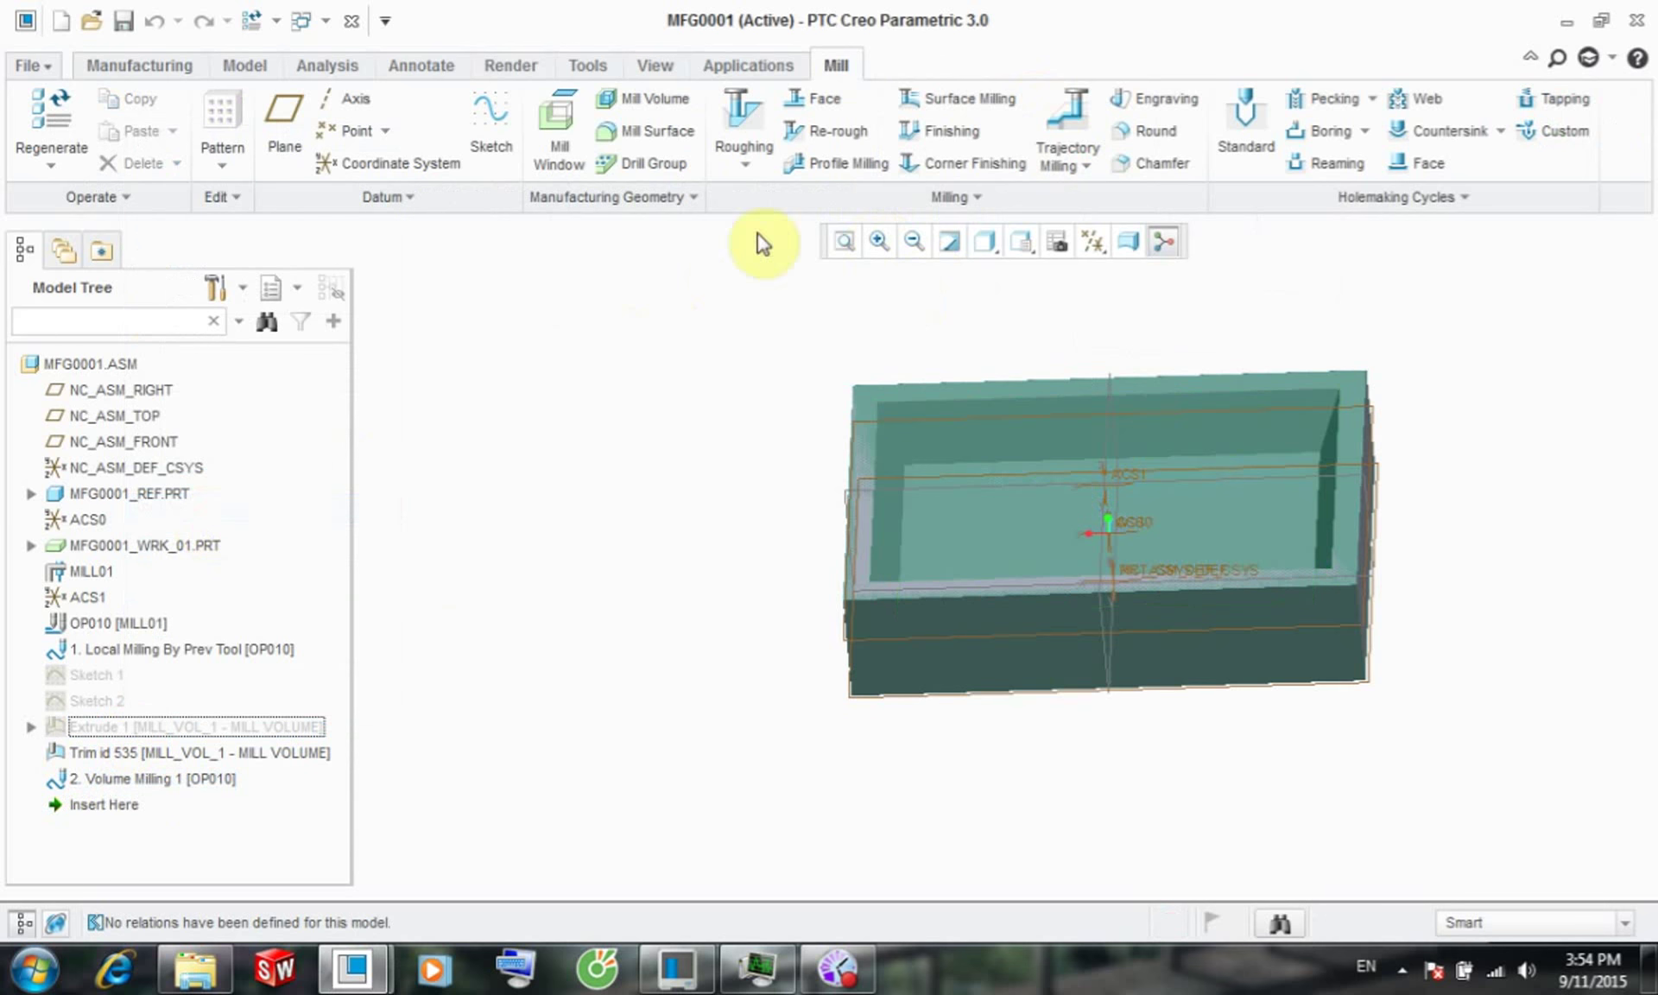
# - Play the tool path of Volume Milling 1 at a slightly increased display speed, and close the playback
pyautogui.rightClick(183, 782)
pyautogui.click(246, 511)
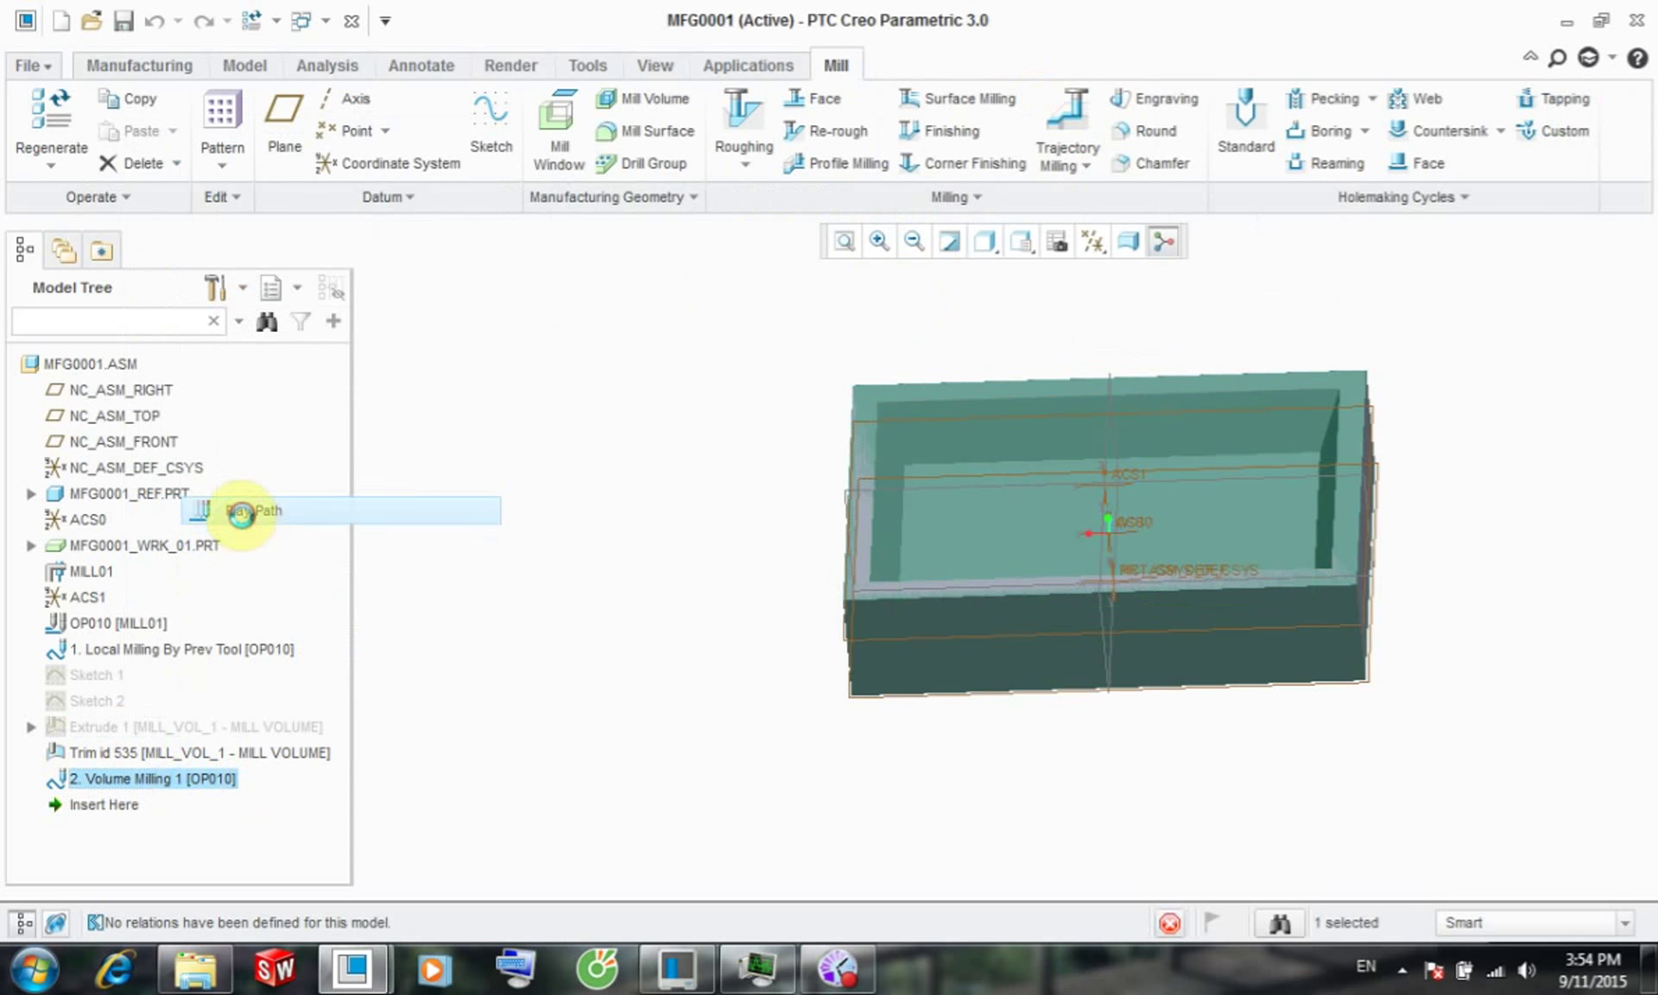
pyautogui.click(1572, 644)
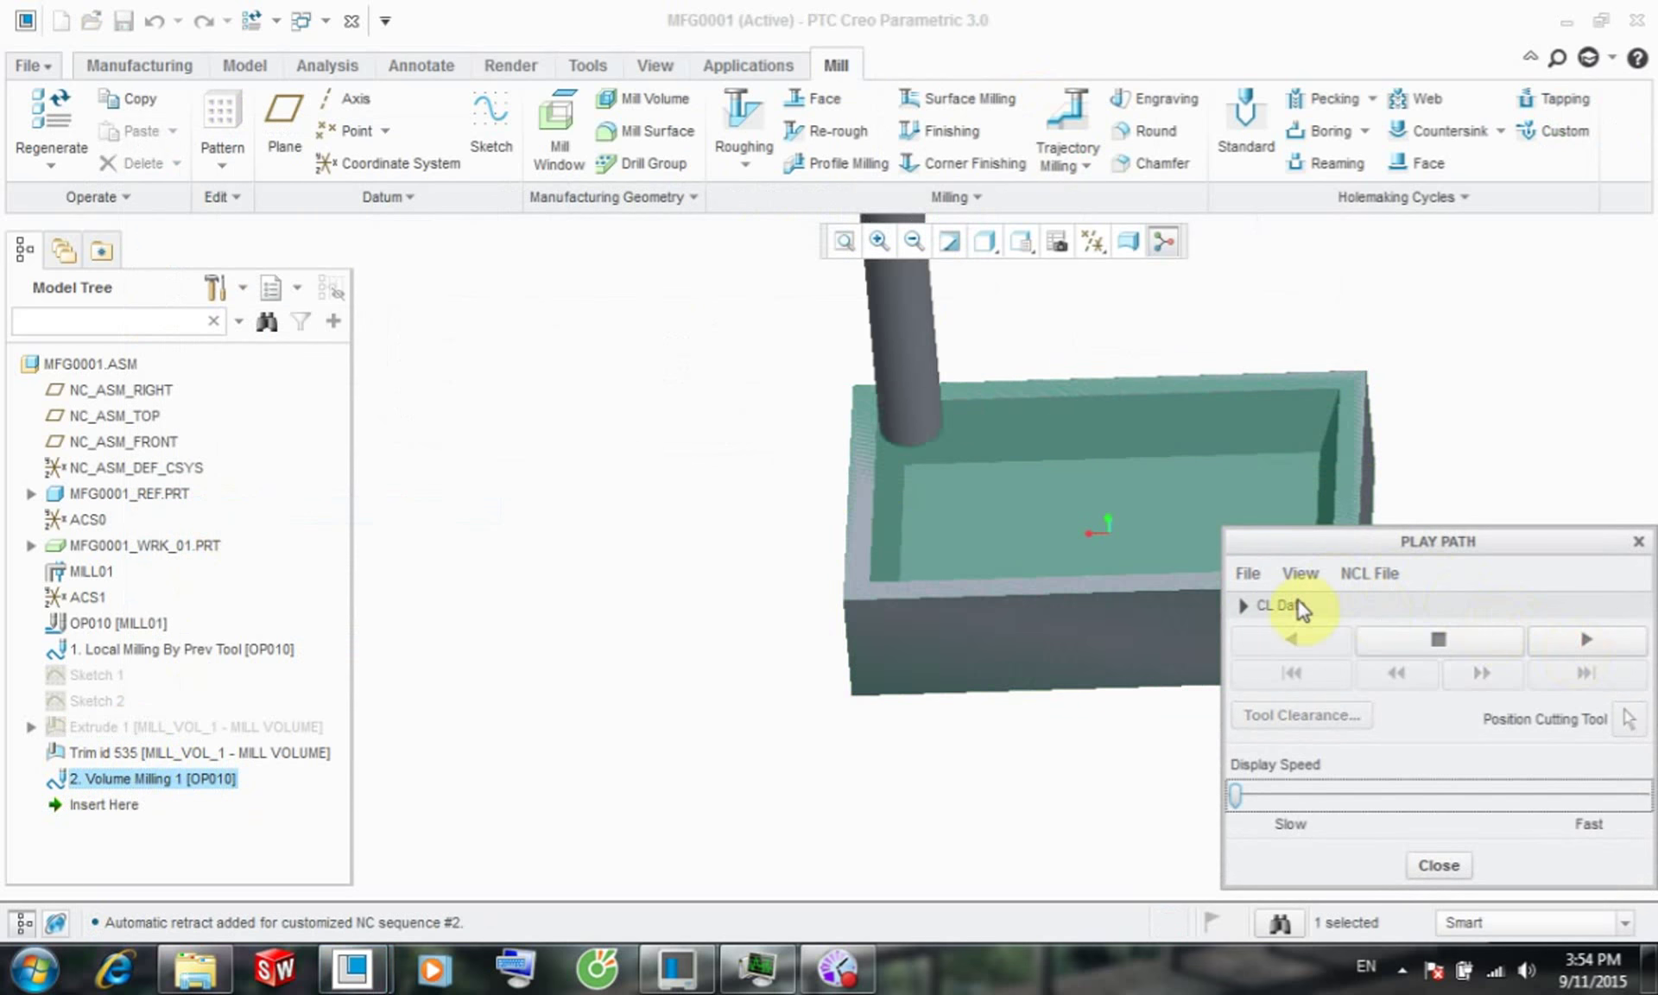
pyautogui.moveTo(1268, 796); pyautogui.dragTo(1299, 795)
pyautogui.click(1434, 865)
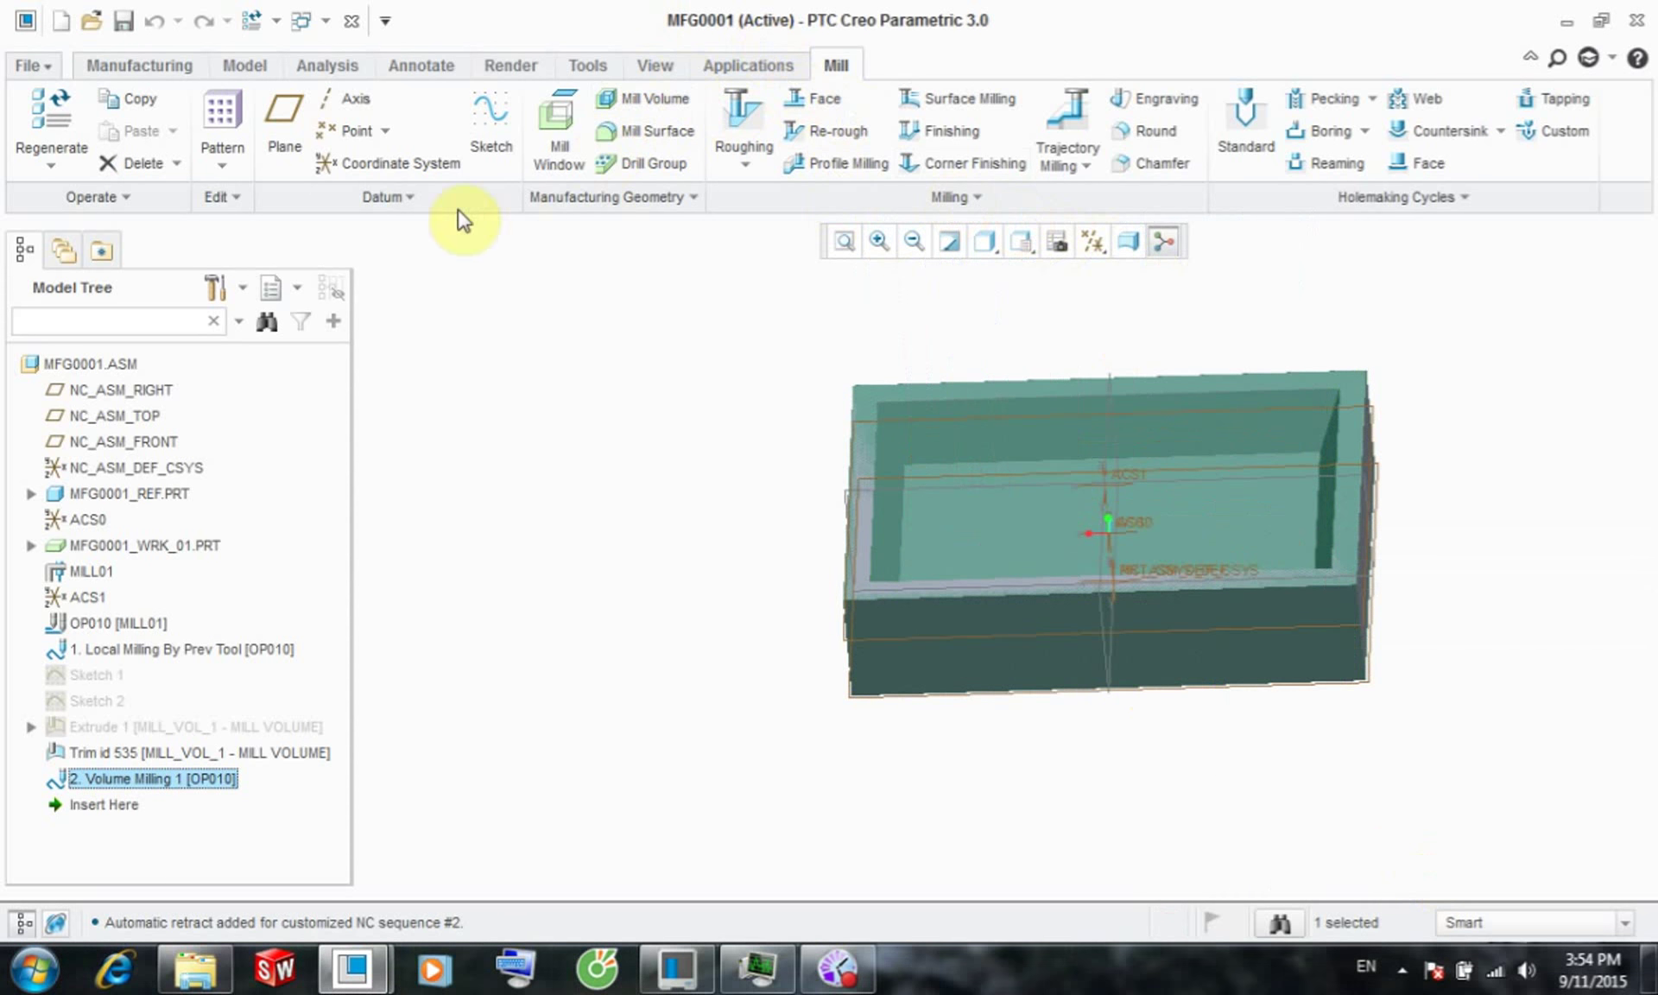
# - Redefine the Volume Milling 1 sequence and open its full parameter editor
pyautogui.click(106, 66)
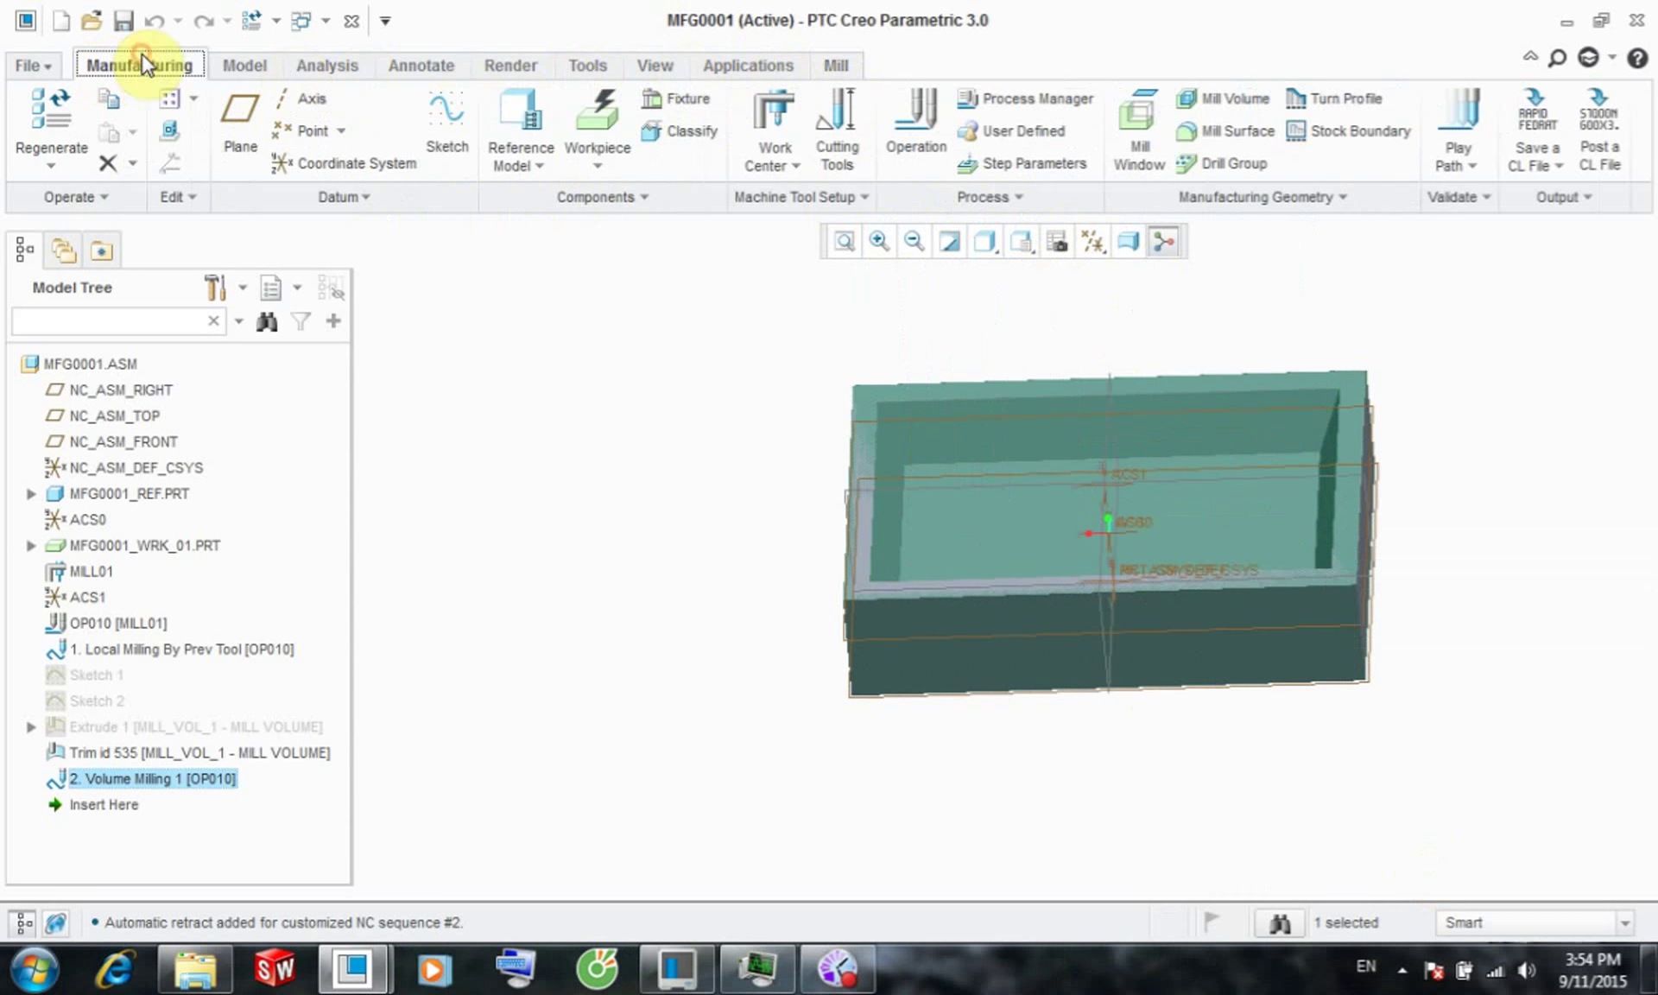
pyautogui.rightClick(169, 787)
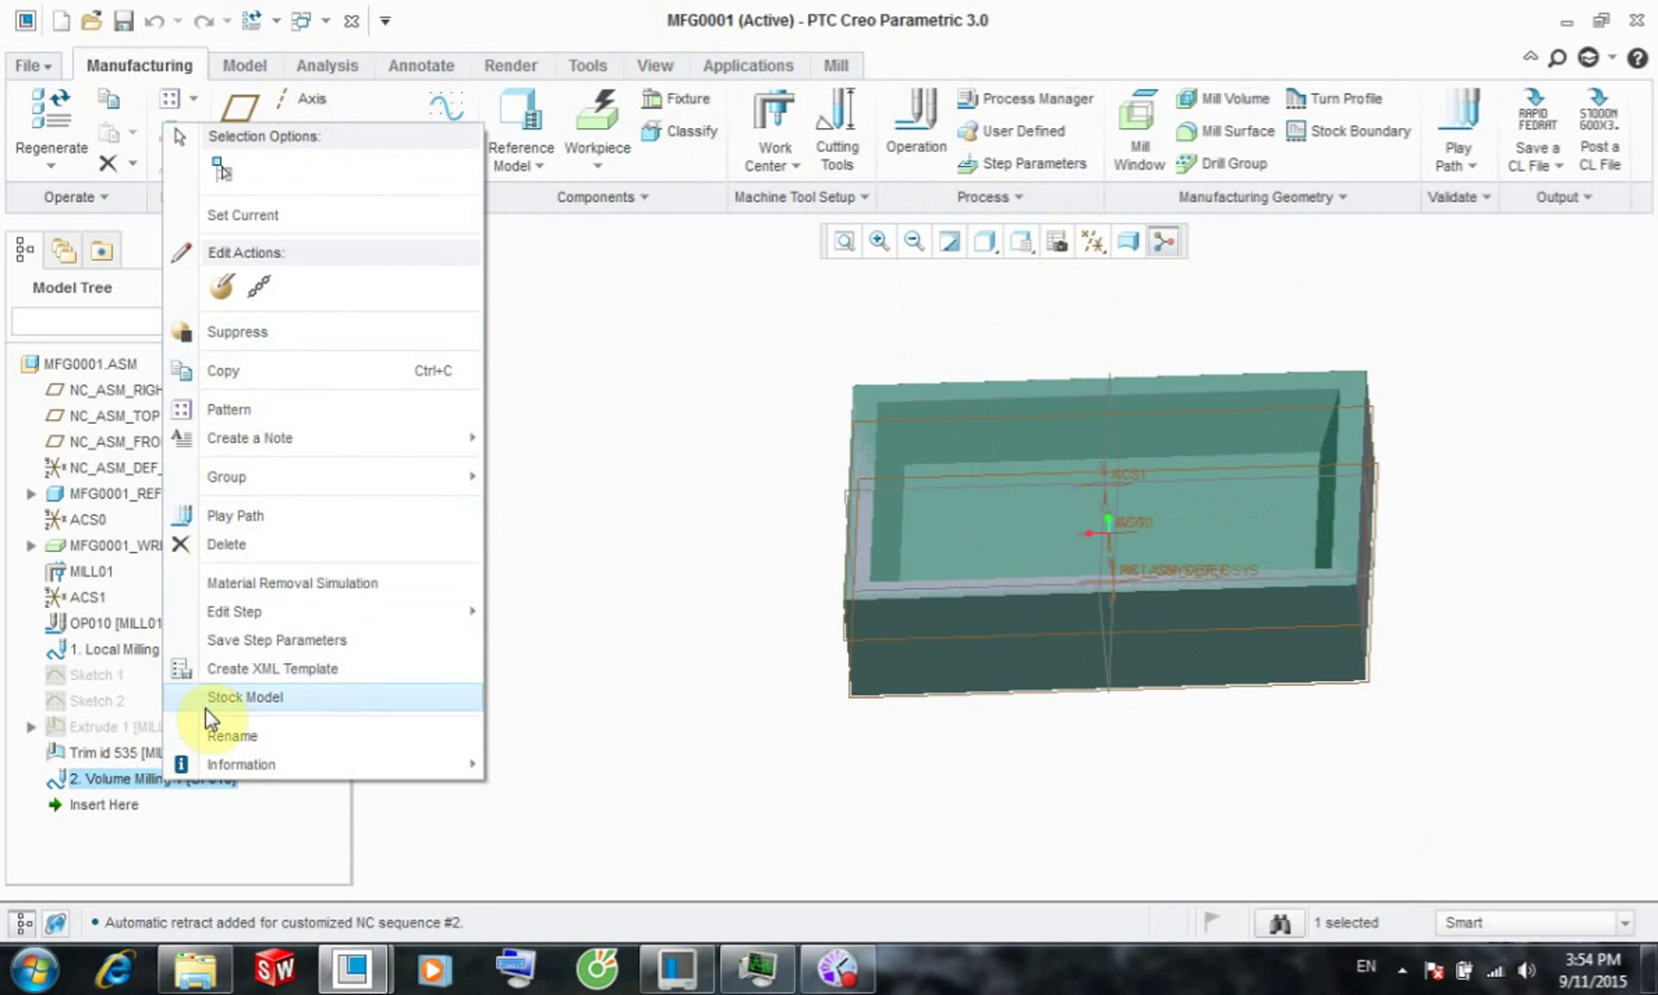
pyautogui.click(222, 285)
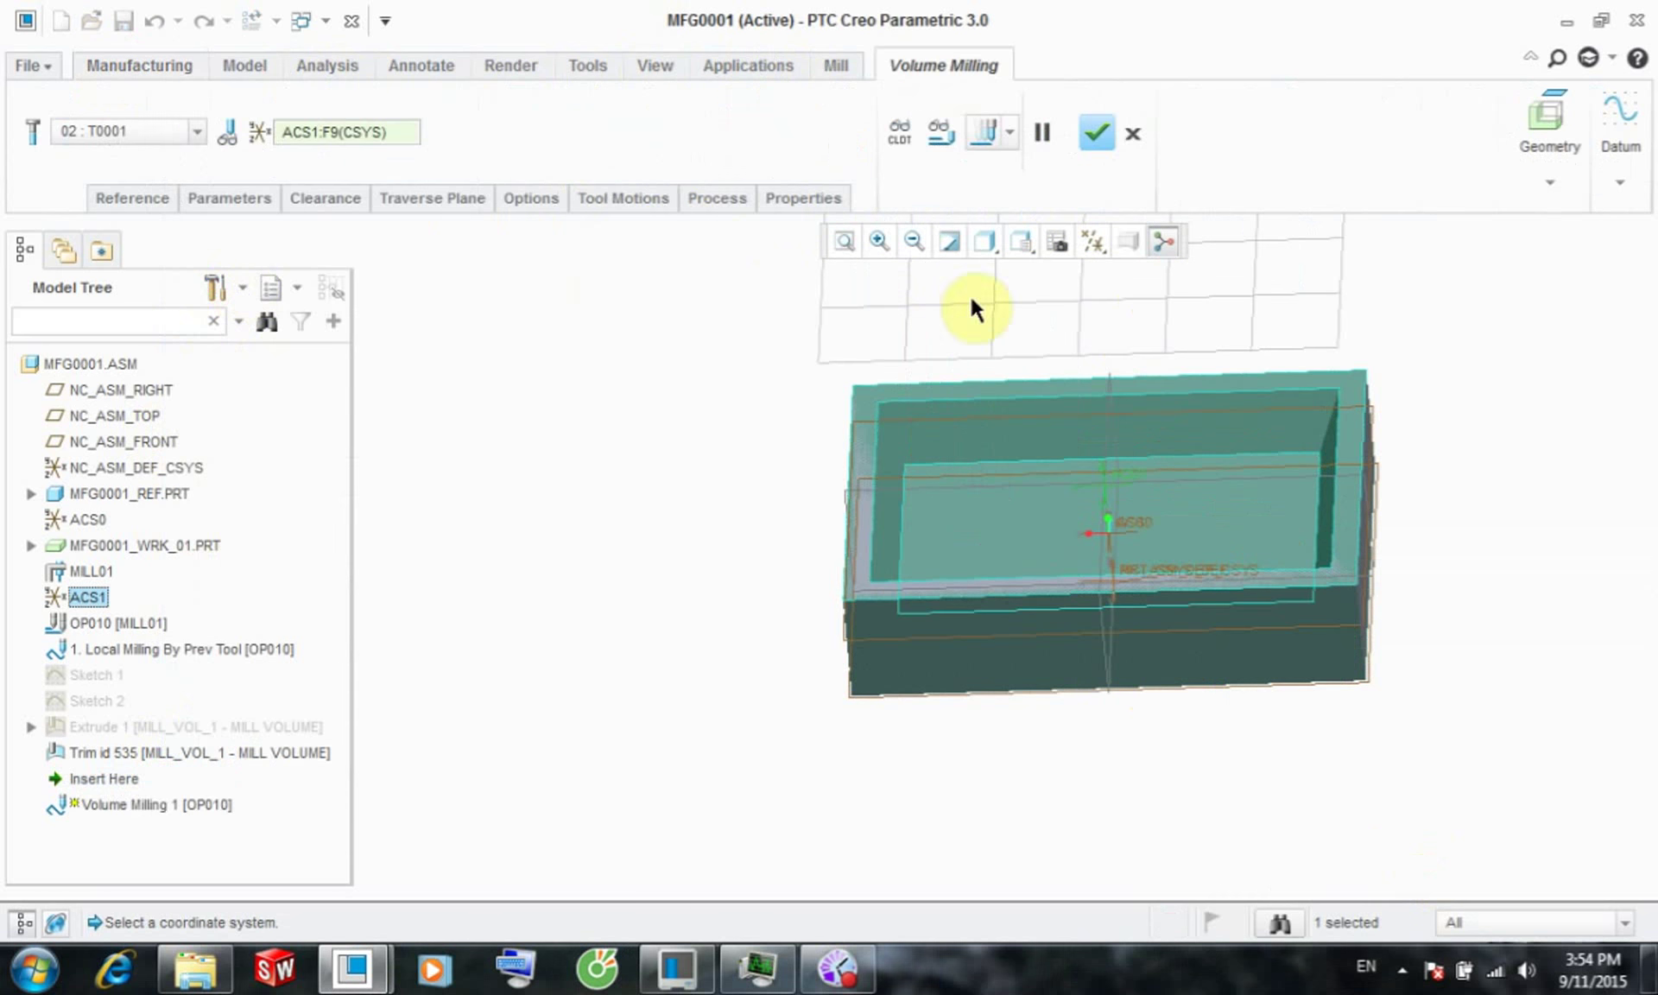
pyautogui.click(240, 202)
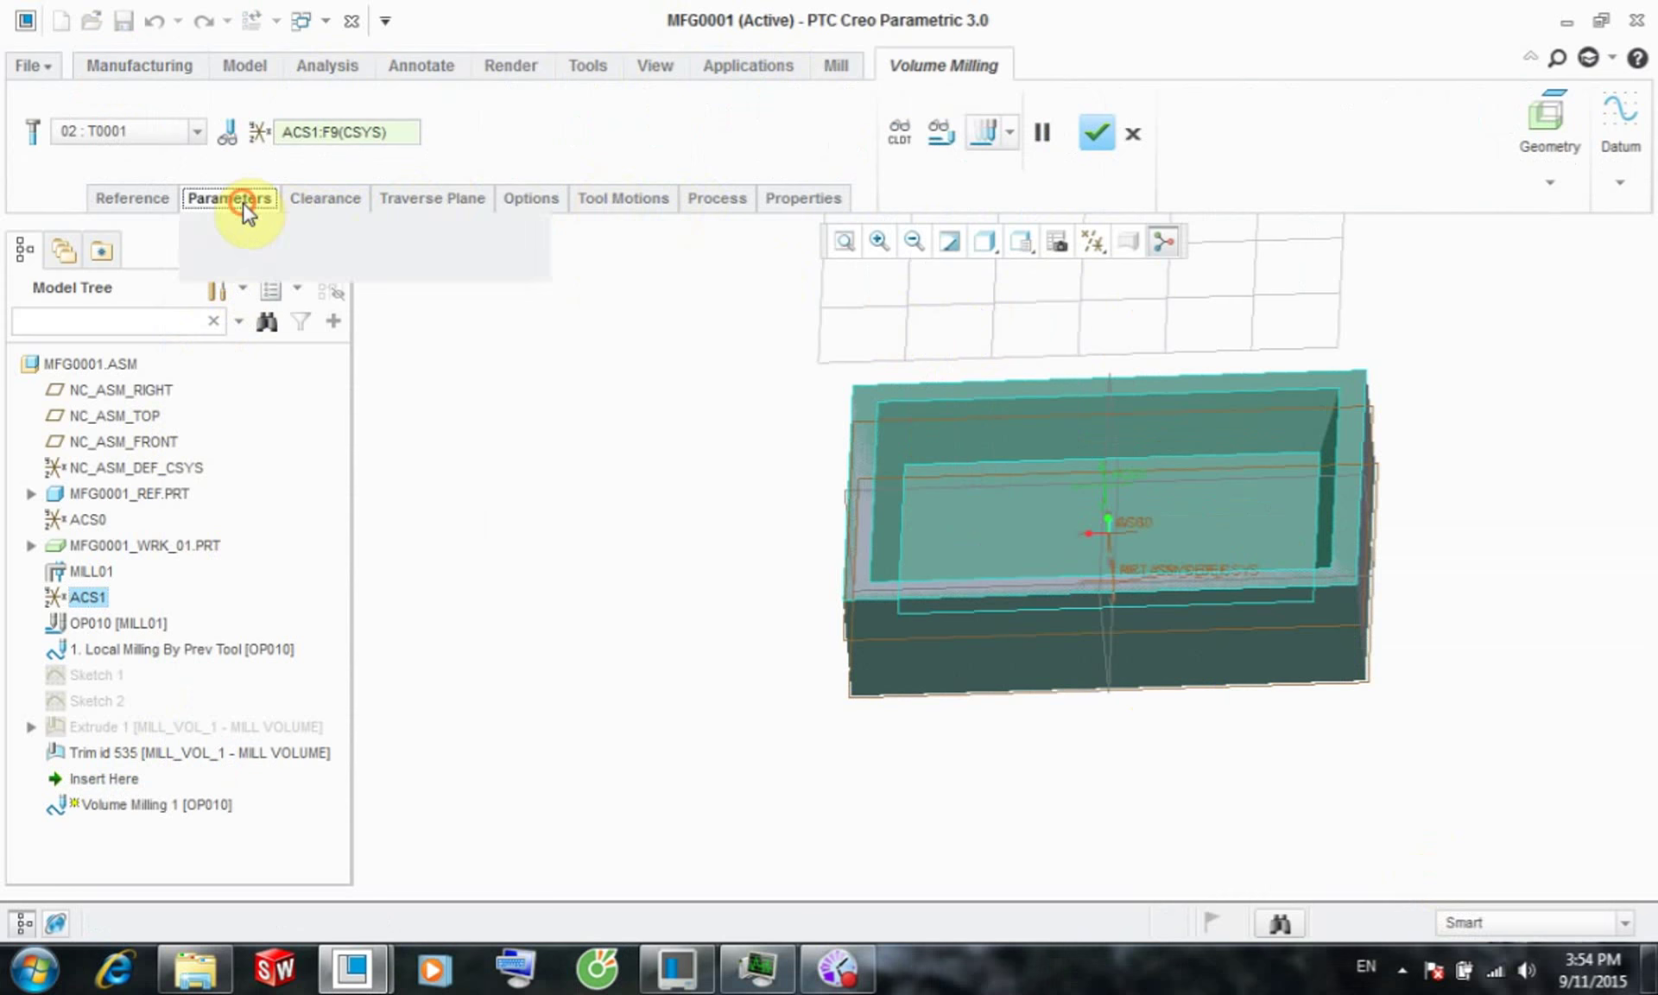
pyautogui.click(474, 738)
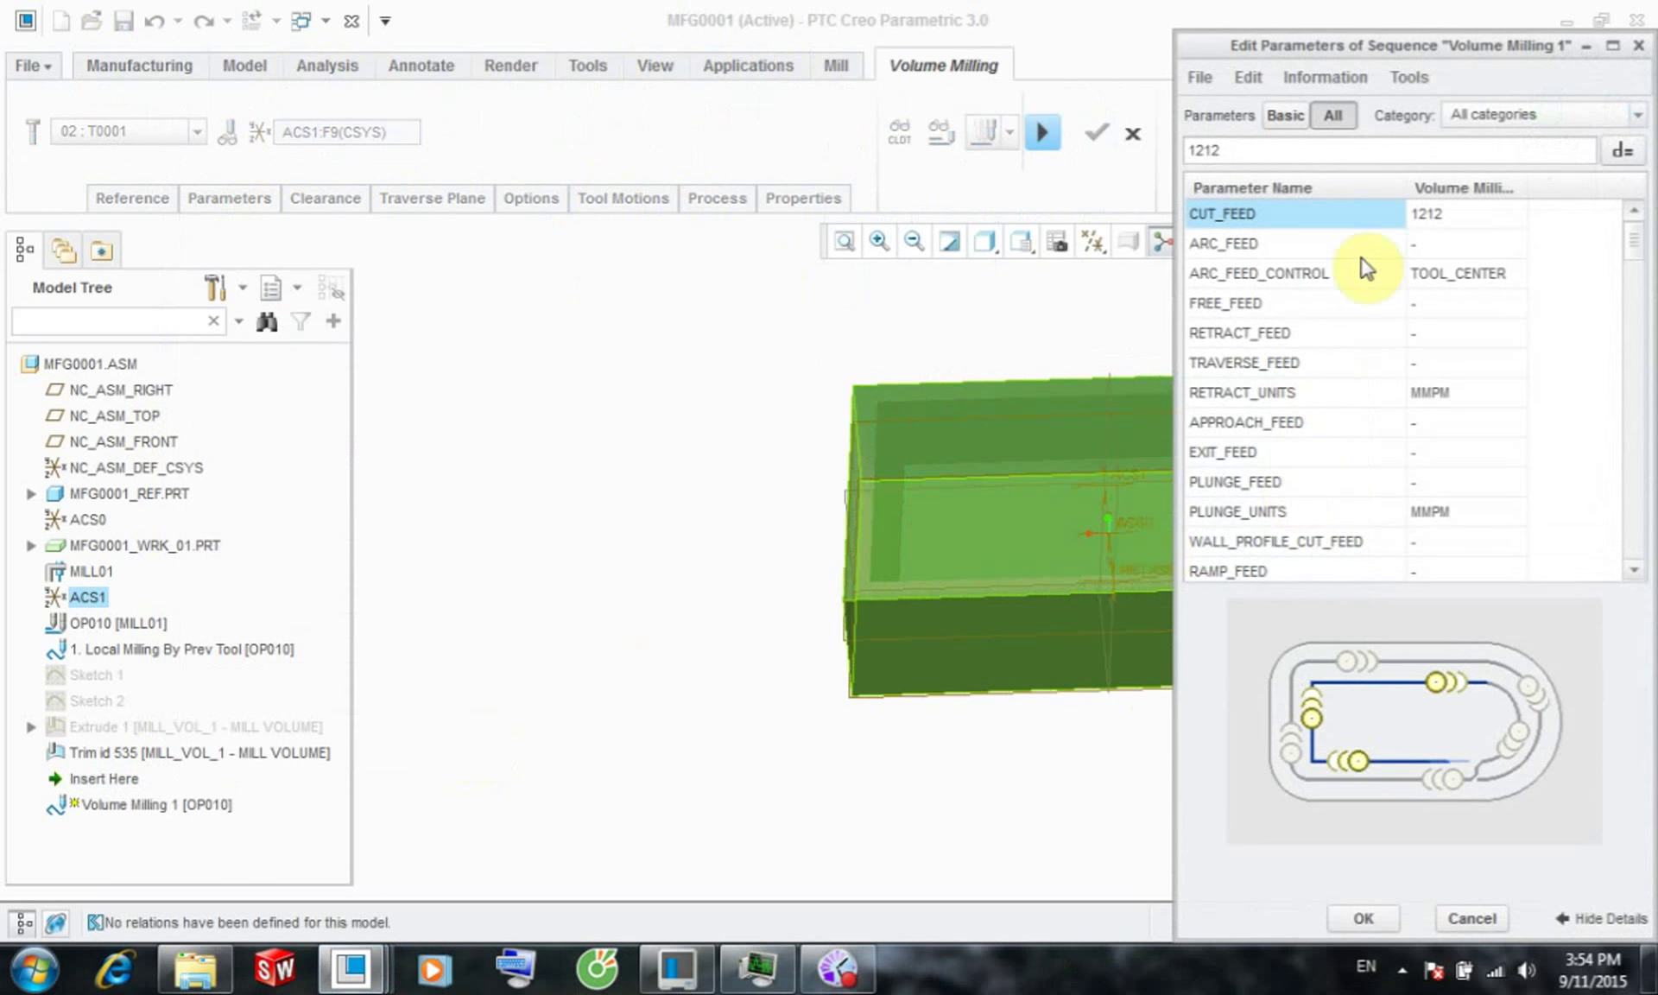
# - Filter the parameters to the Entry/Exit Motions category and set RAMP_ANGLE to 3
pyautogui.click(1468, 117)
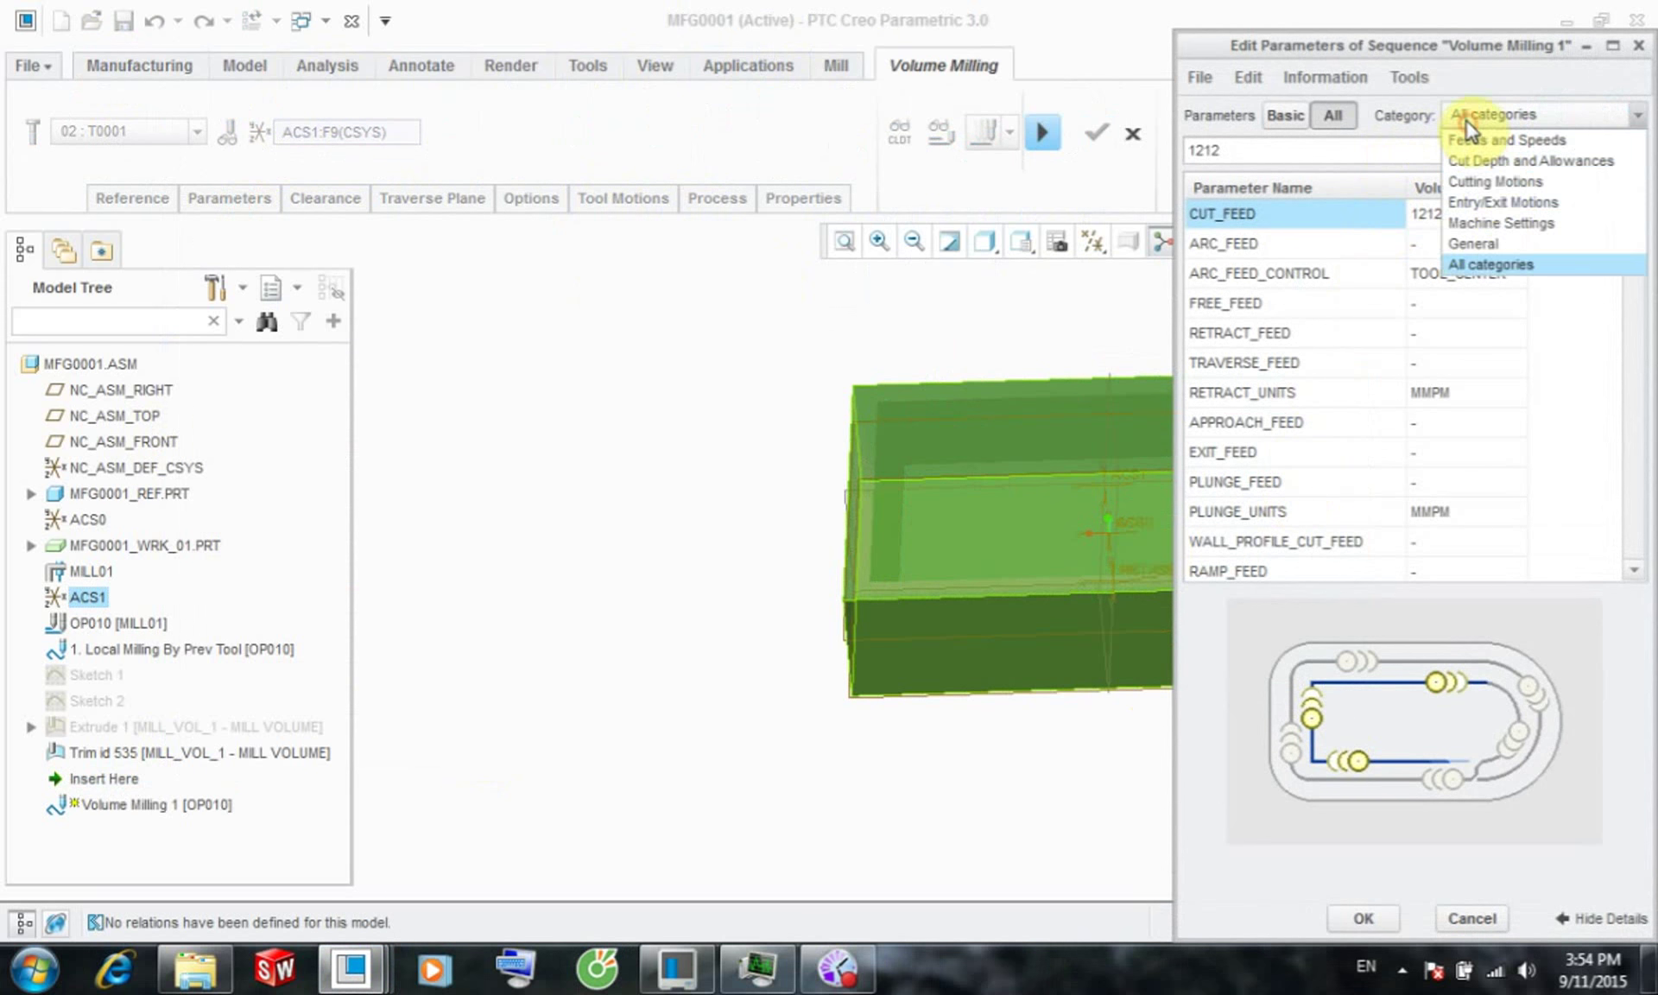
pyautogui.click(1505, 203)
pyautogui.doubleClick(1441, 215)
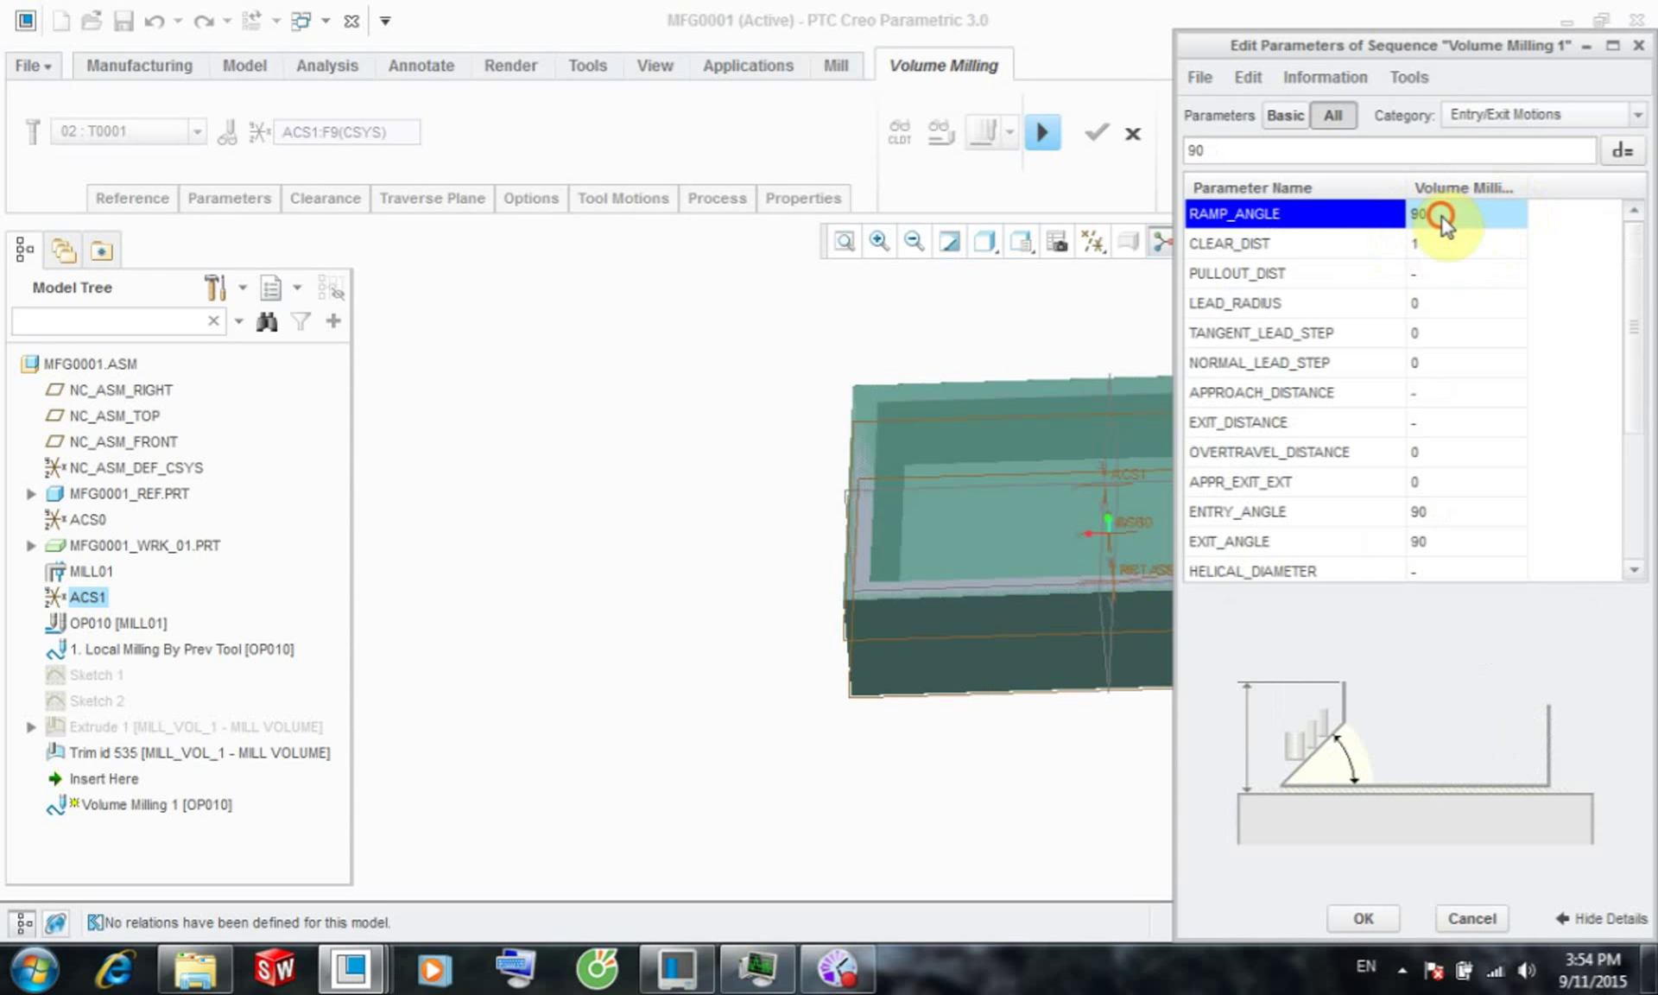
pyautogui.write('3')
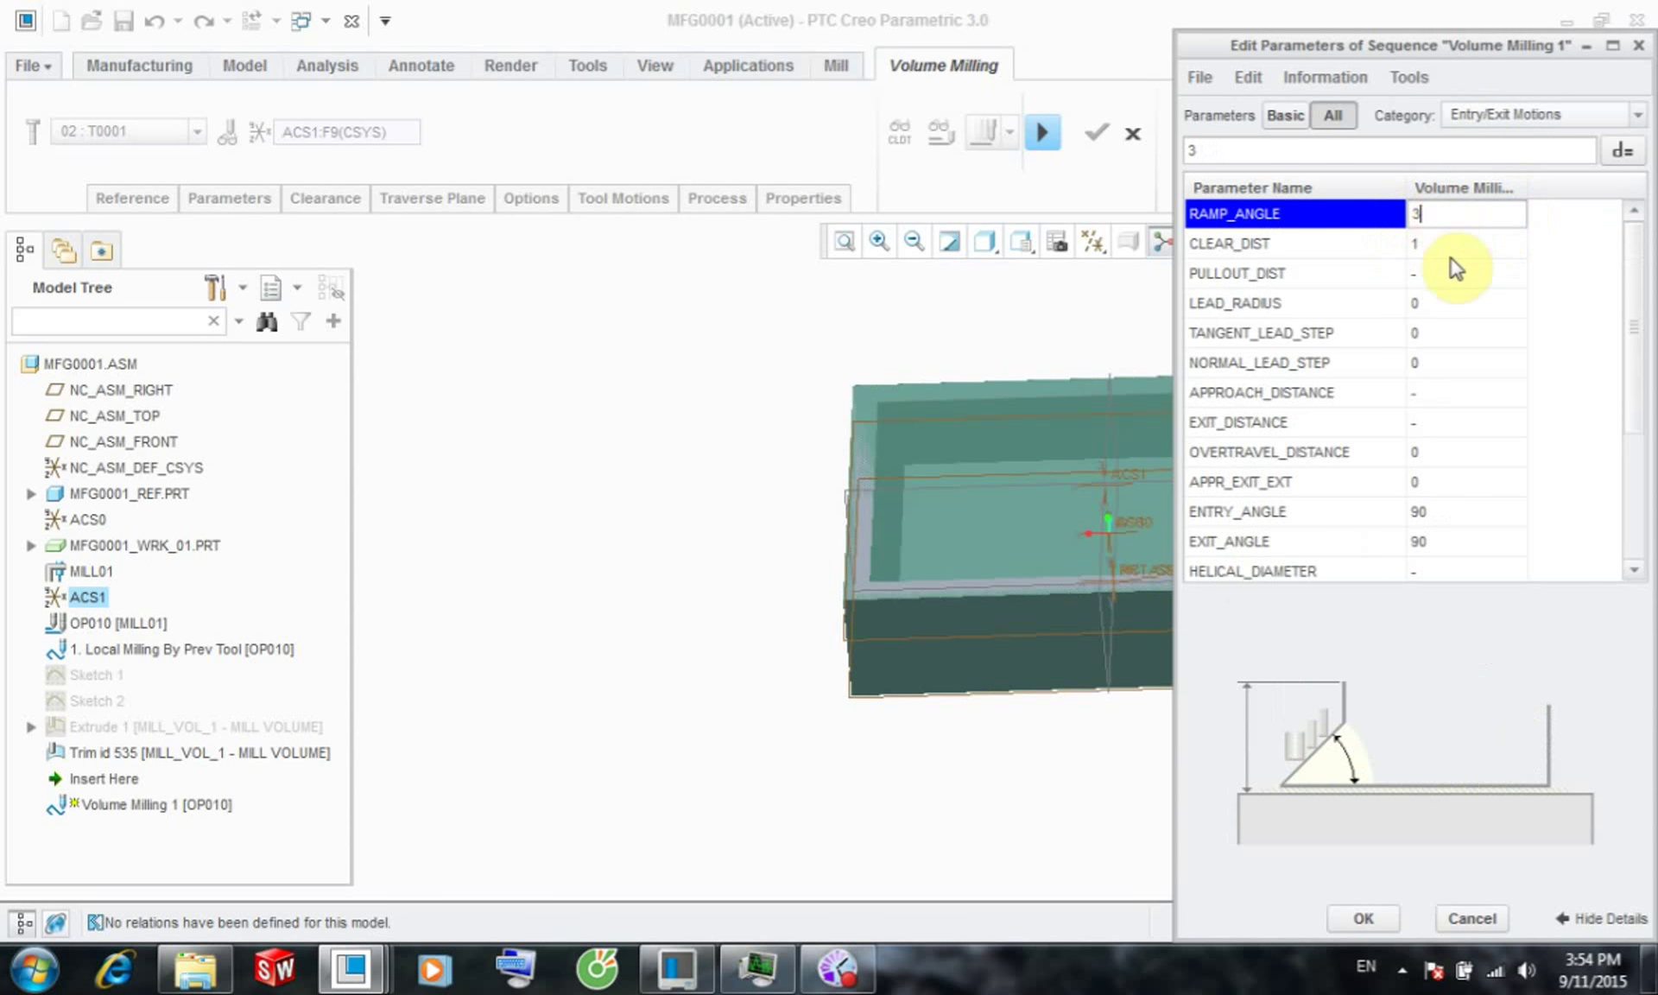
# - Set CUT_ENTRY_EXT to HELIX, CUT_EXIT_EXT to LEAD_OUT and HELICAL_DIAMETER to 10, and accept the parameters
pyautogui.scroll(-3, 1449, 325)
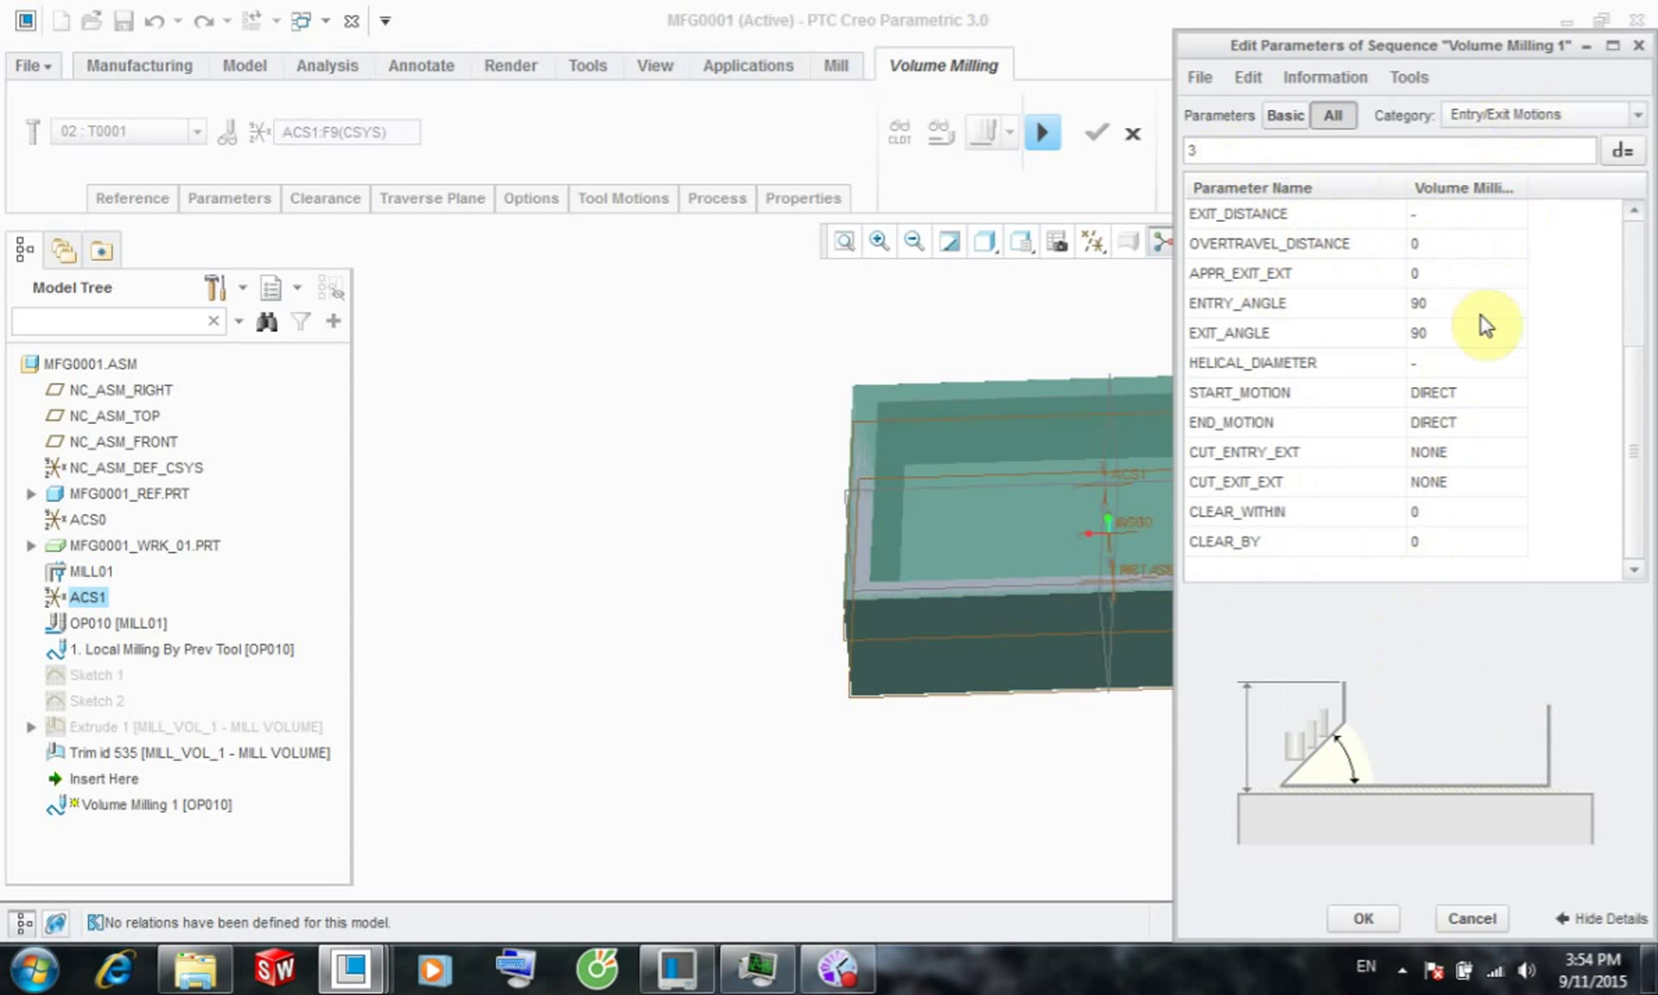
pyautogui.click(1456, 454)
pyautogui.click(1497, 451)
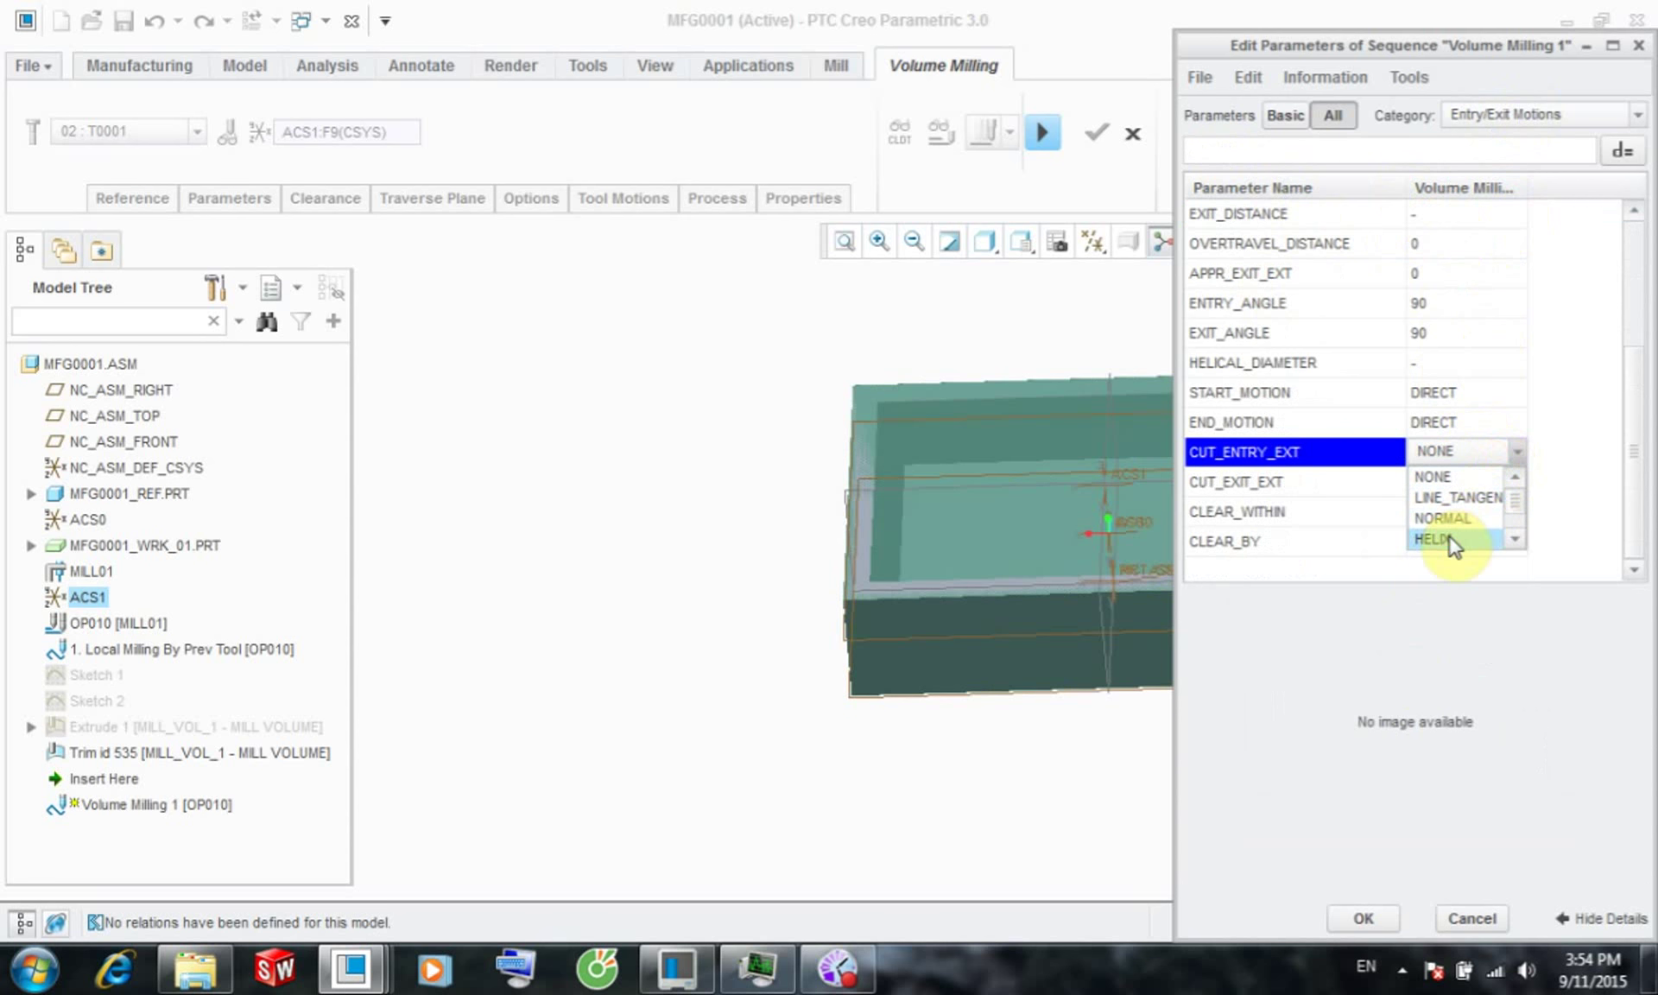
pyautogui.click(1449, 537)
pyautogui.click(1450, 485)
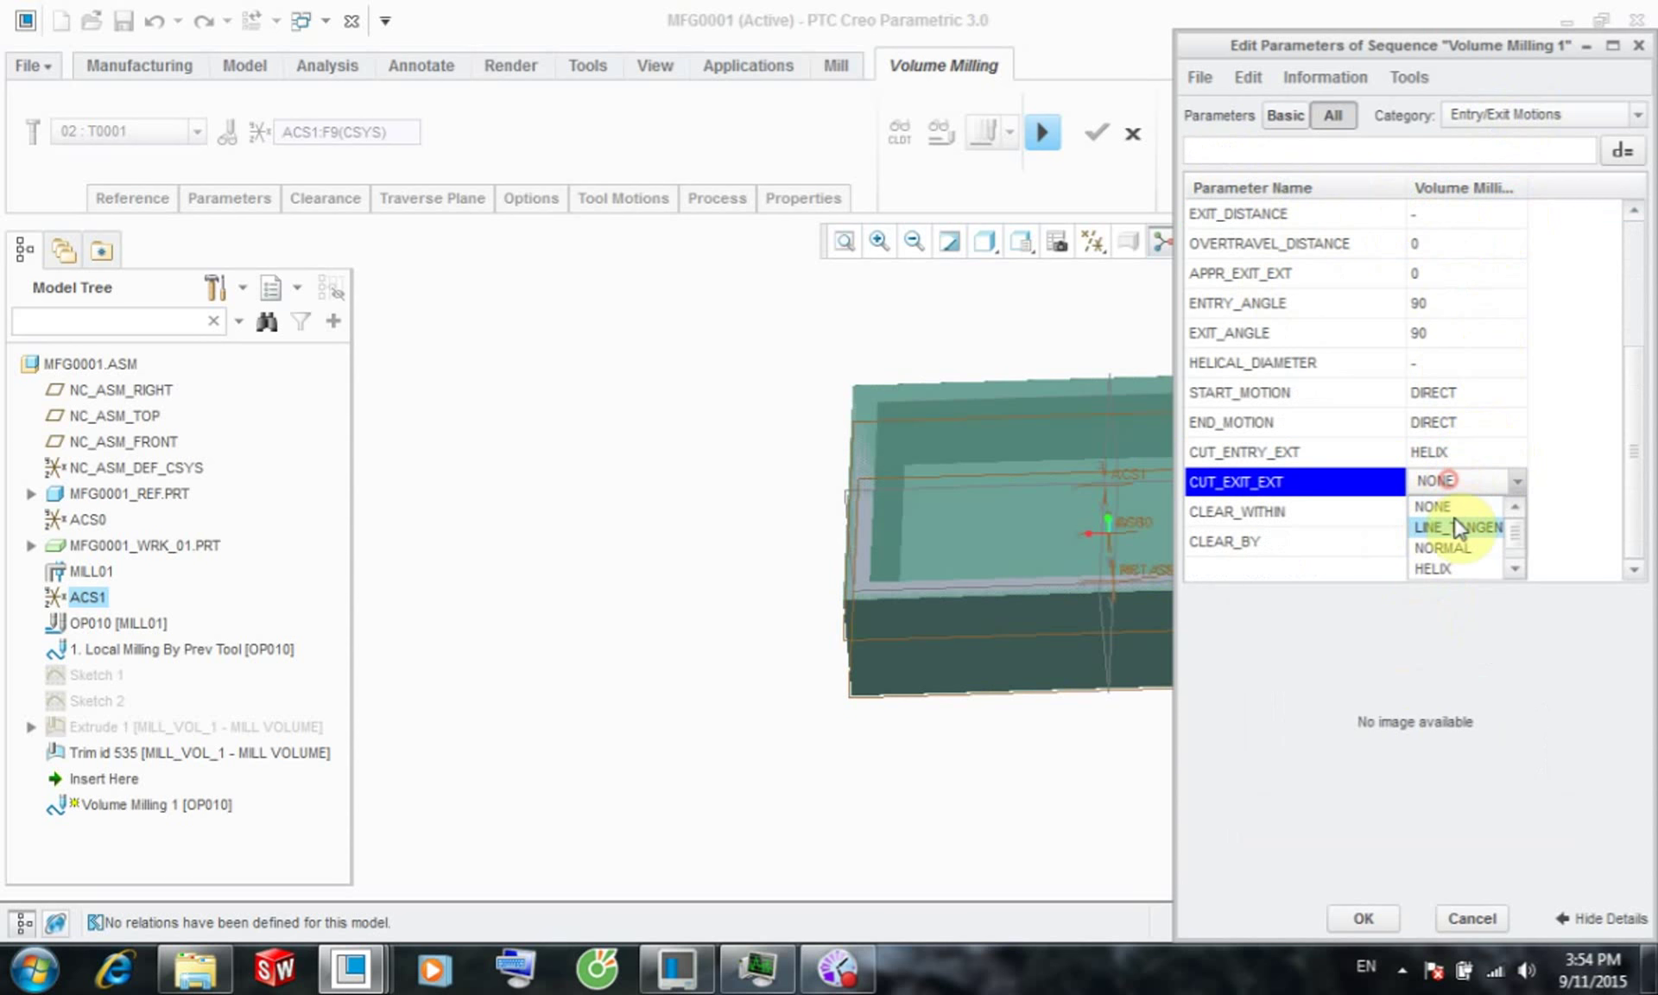
pyautogui.click(1466, 568)
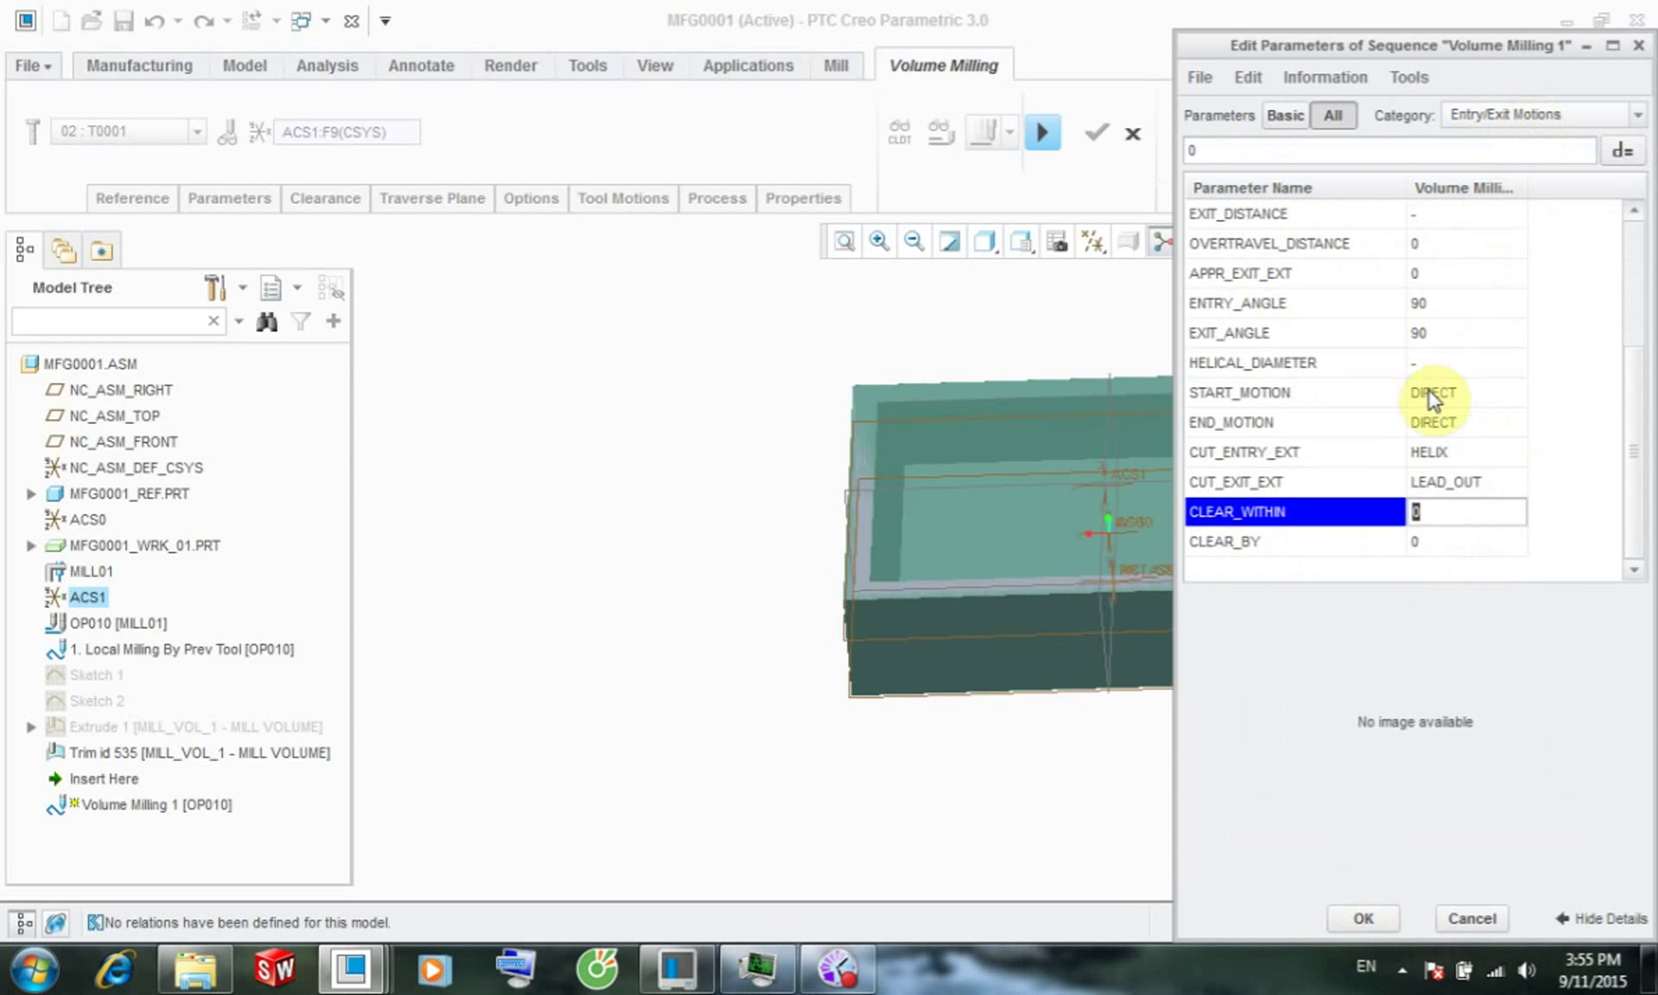
pyautogui.click(1431, 369)
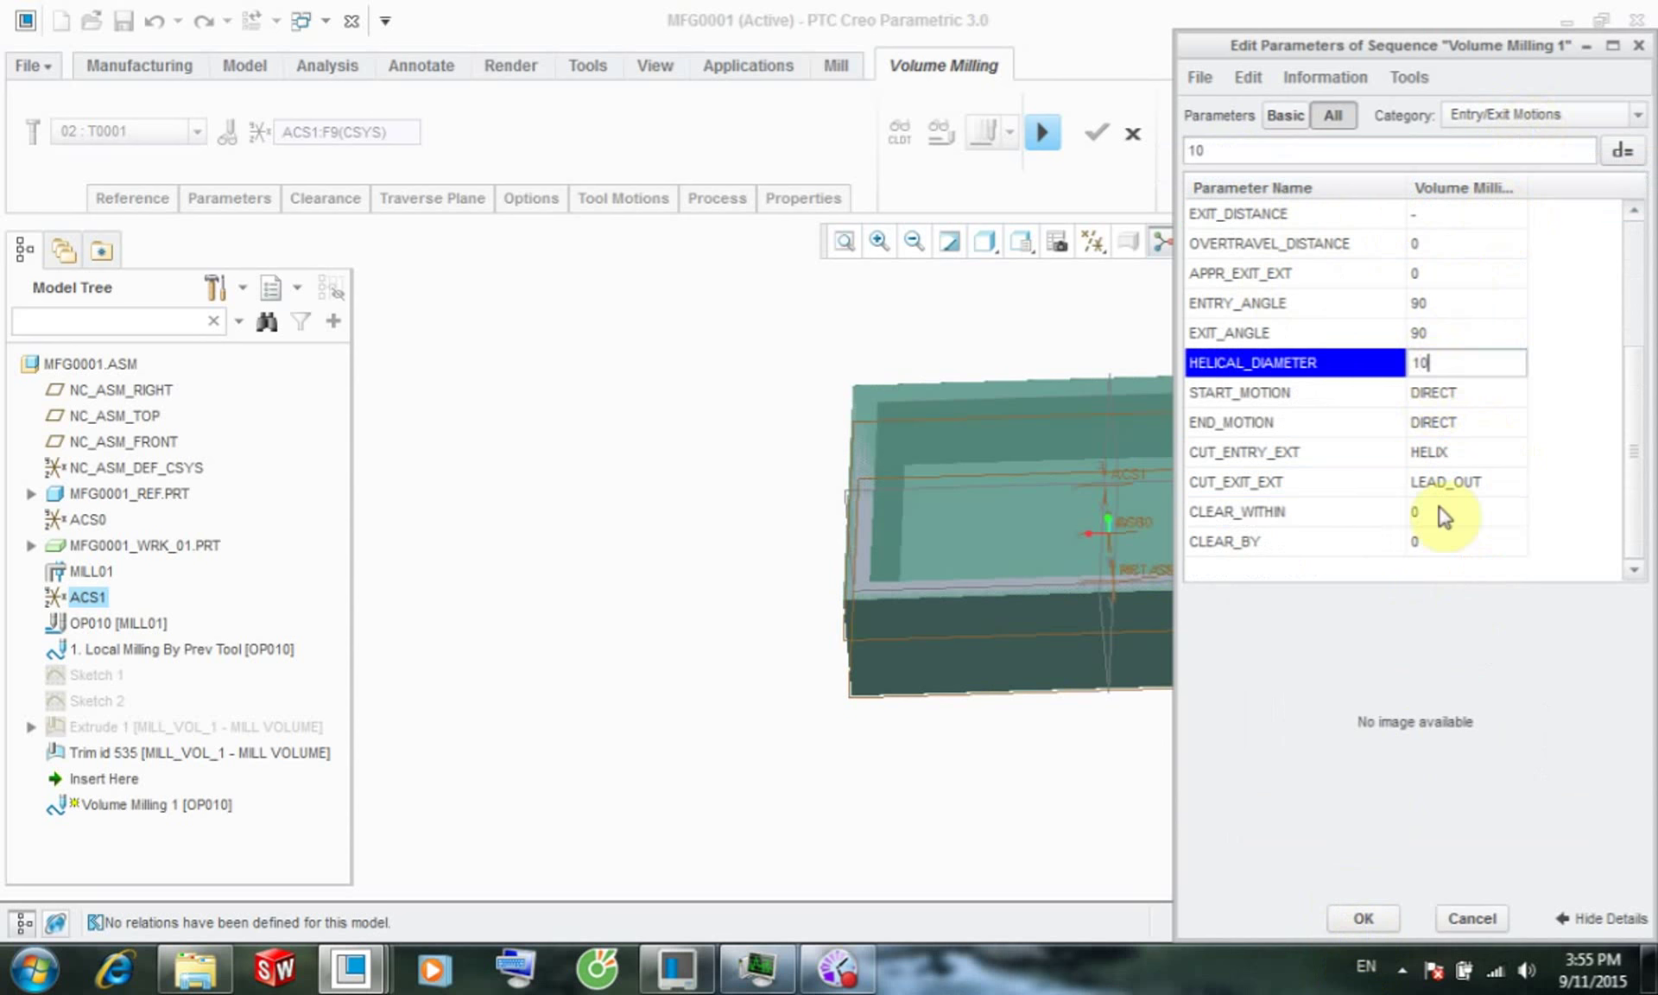
pyautogui.click(1361, 920)
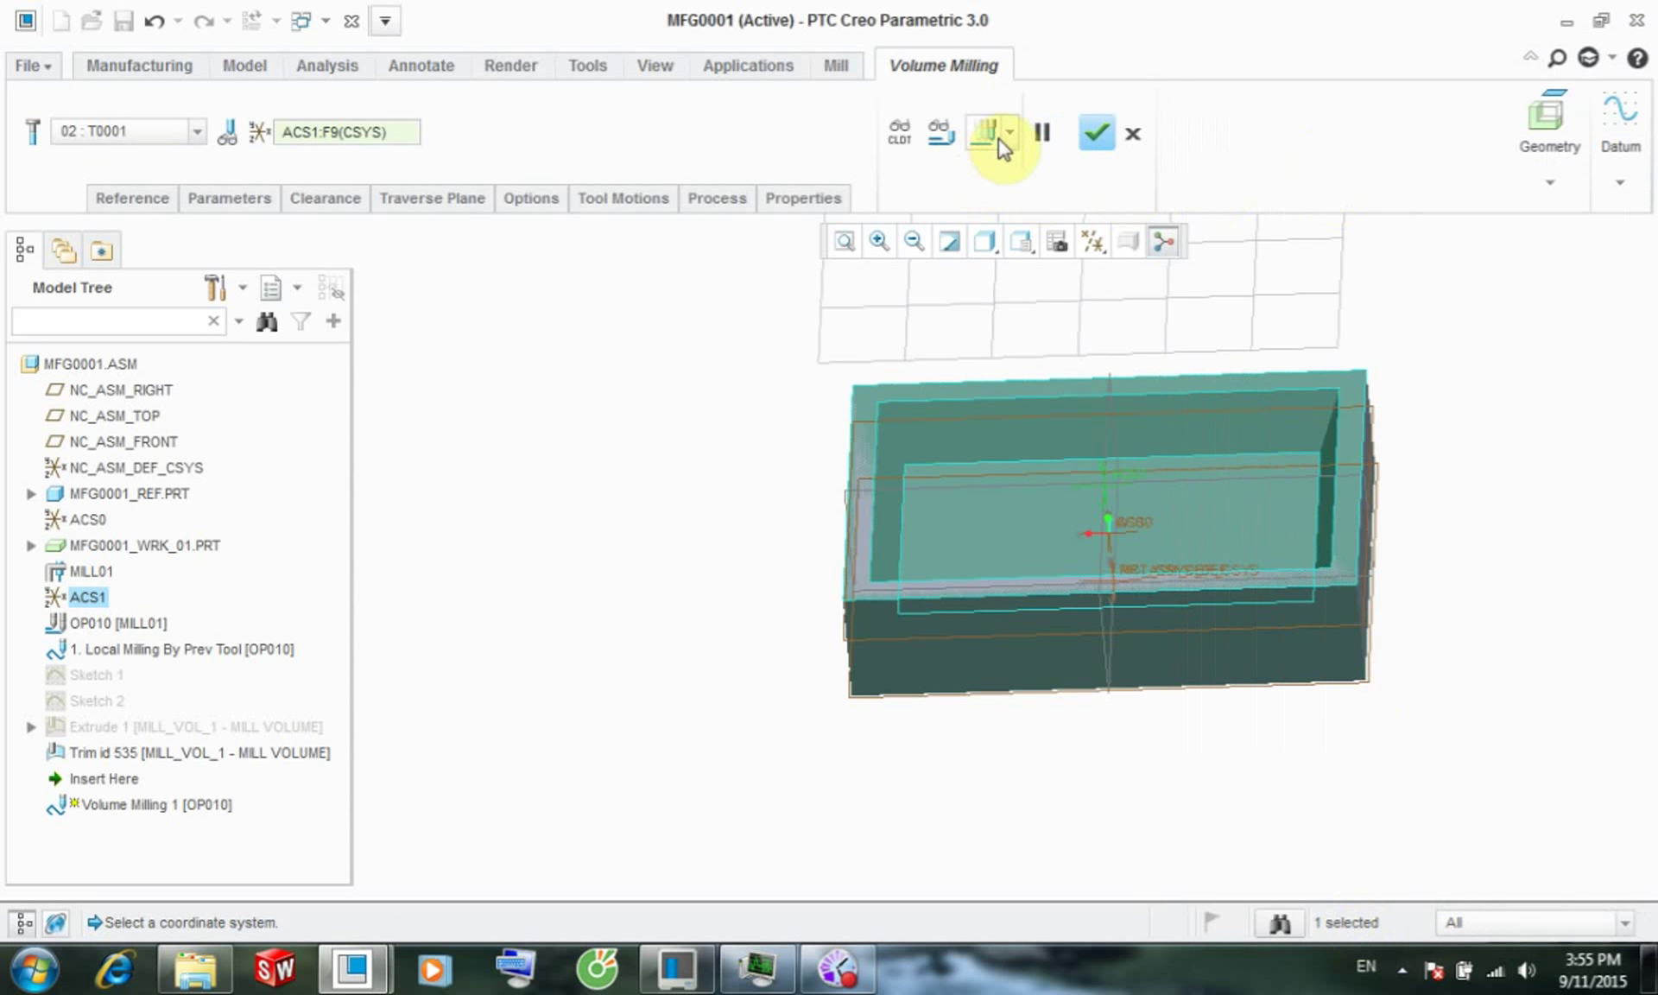
# - Edit the Full Depth Cut tool motion and expand its volume approach and exit settings
pyautogui.click(617, 202)
pyautogui.click(616, 202)
pyautogui.click(617, 202)
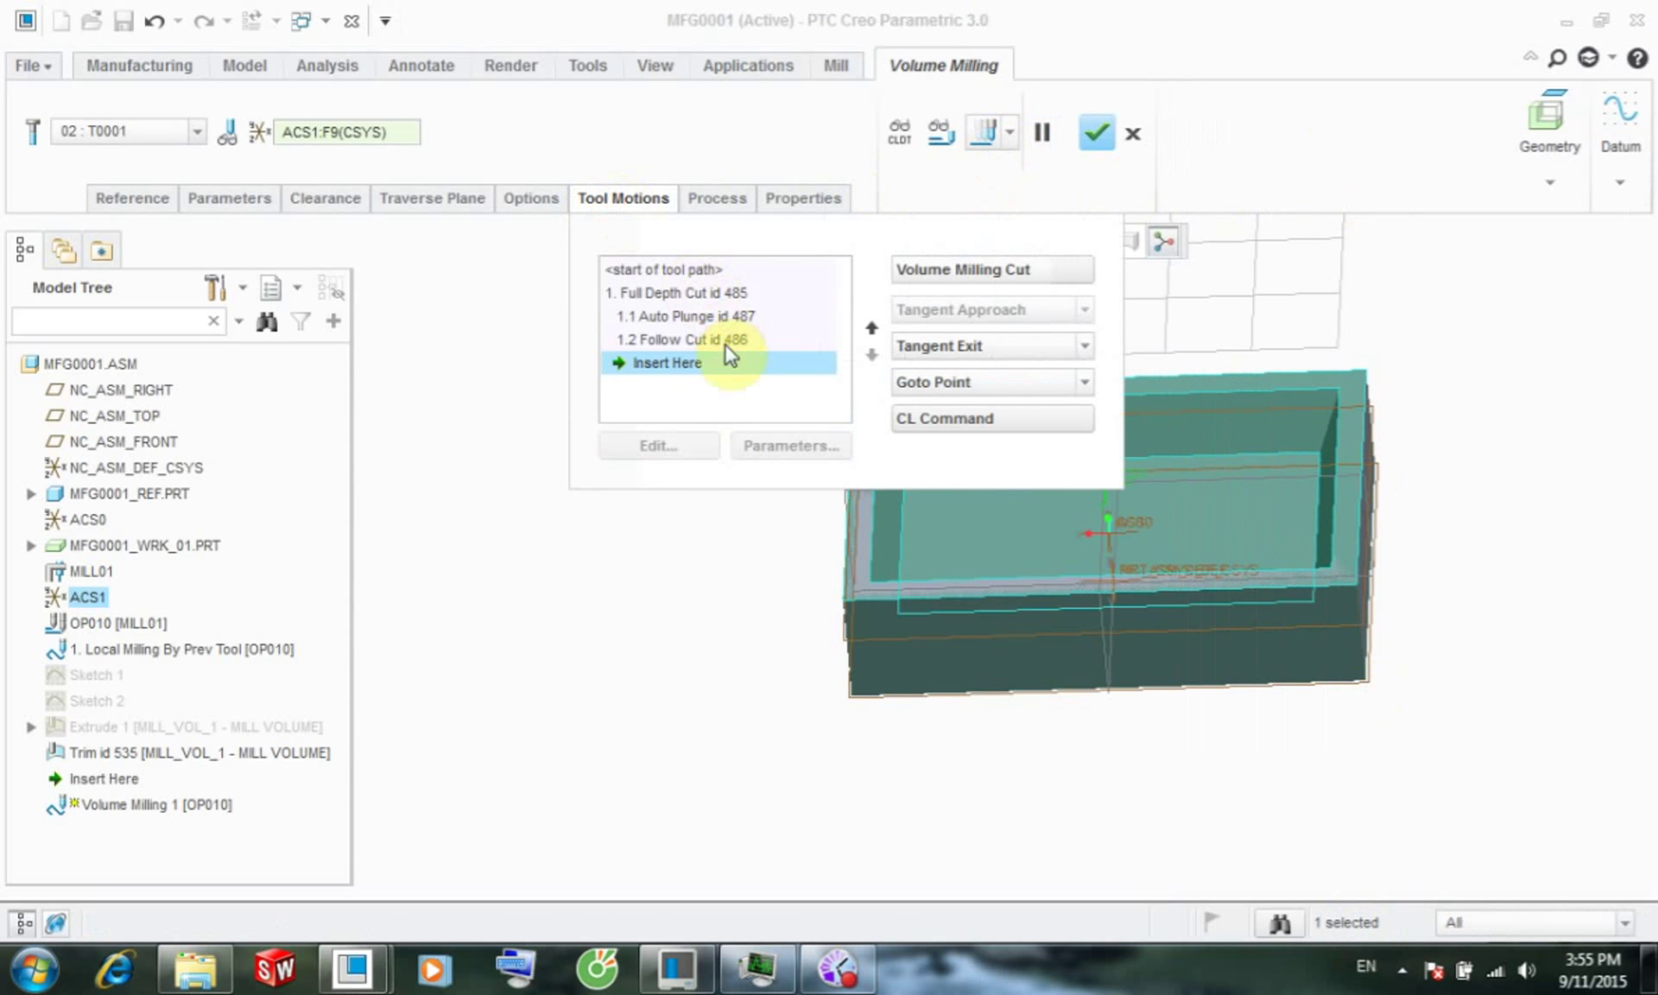
pyautogui.click(671, 297)
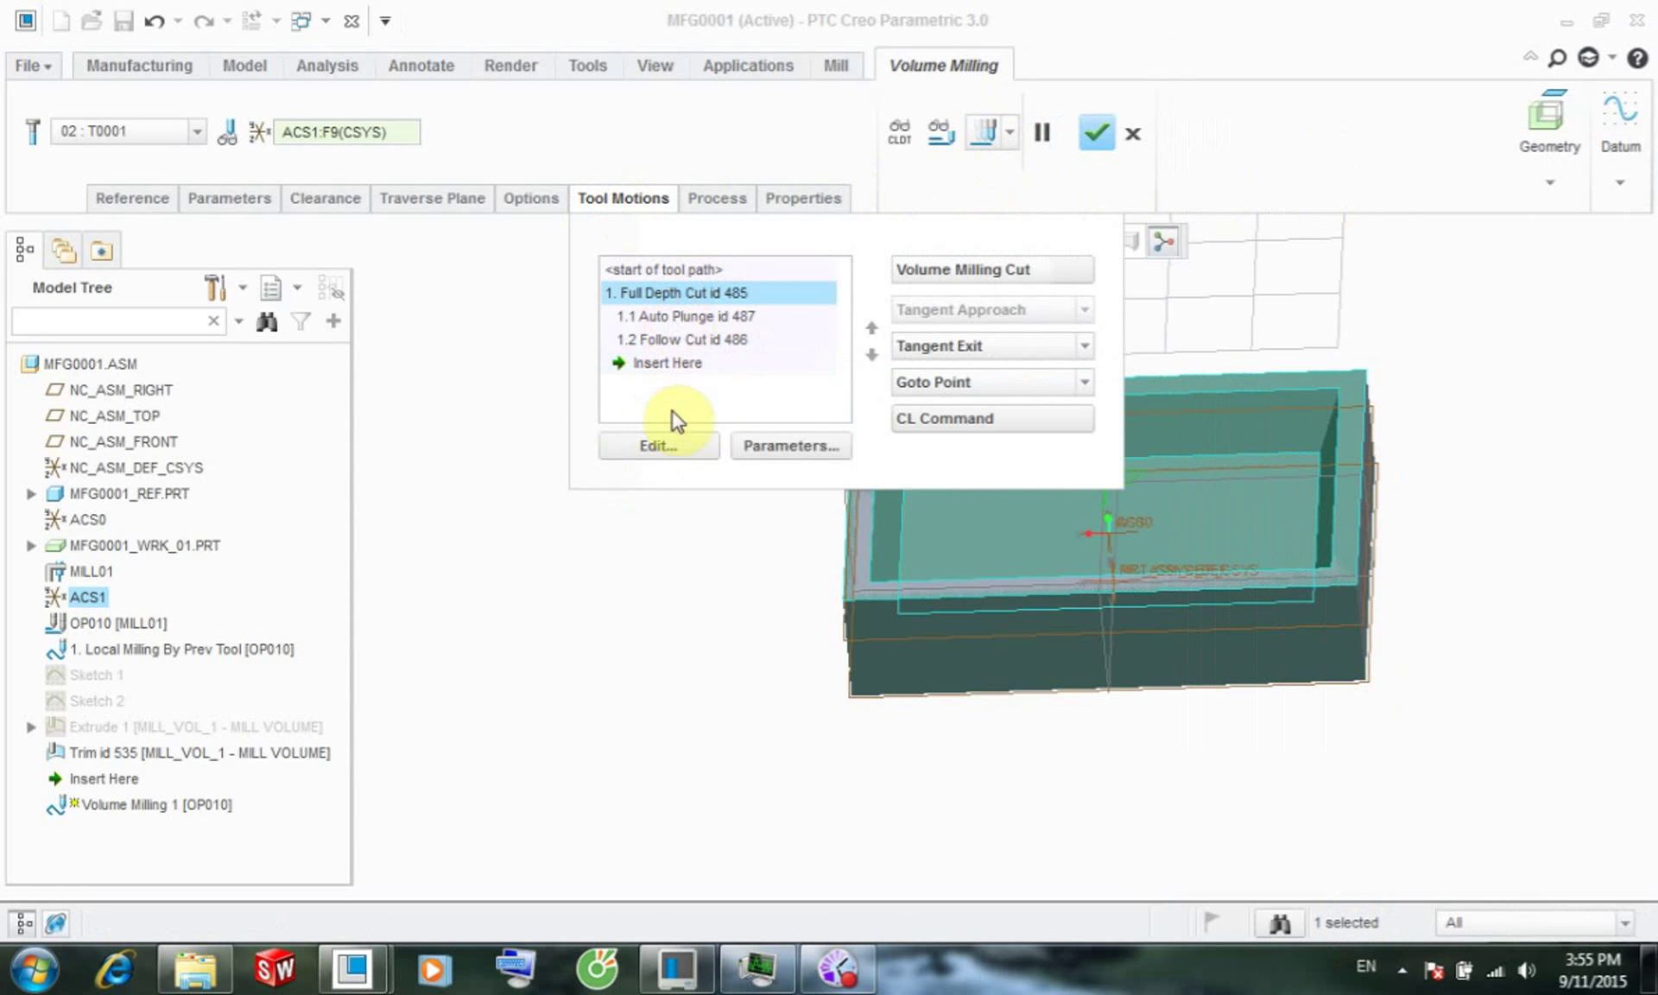
pyautogui.click(677, 449)
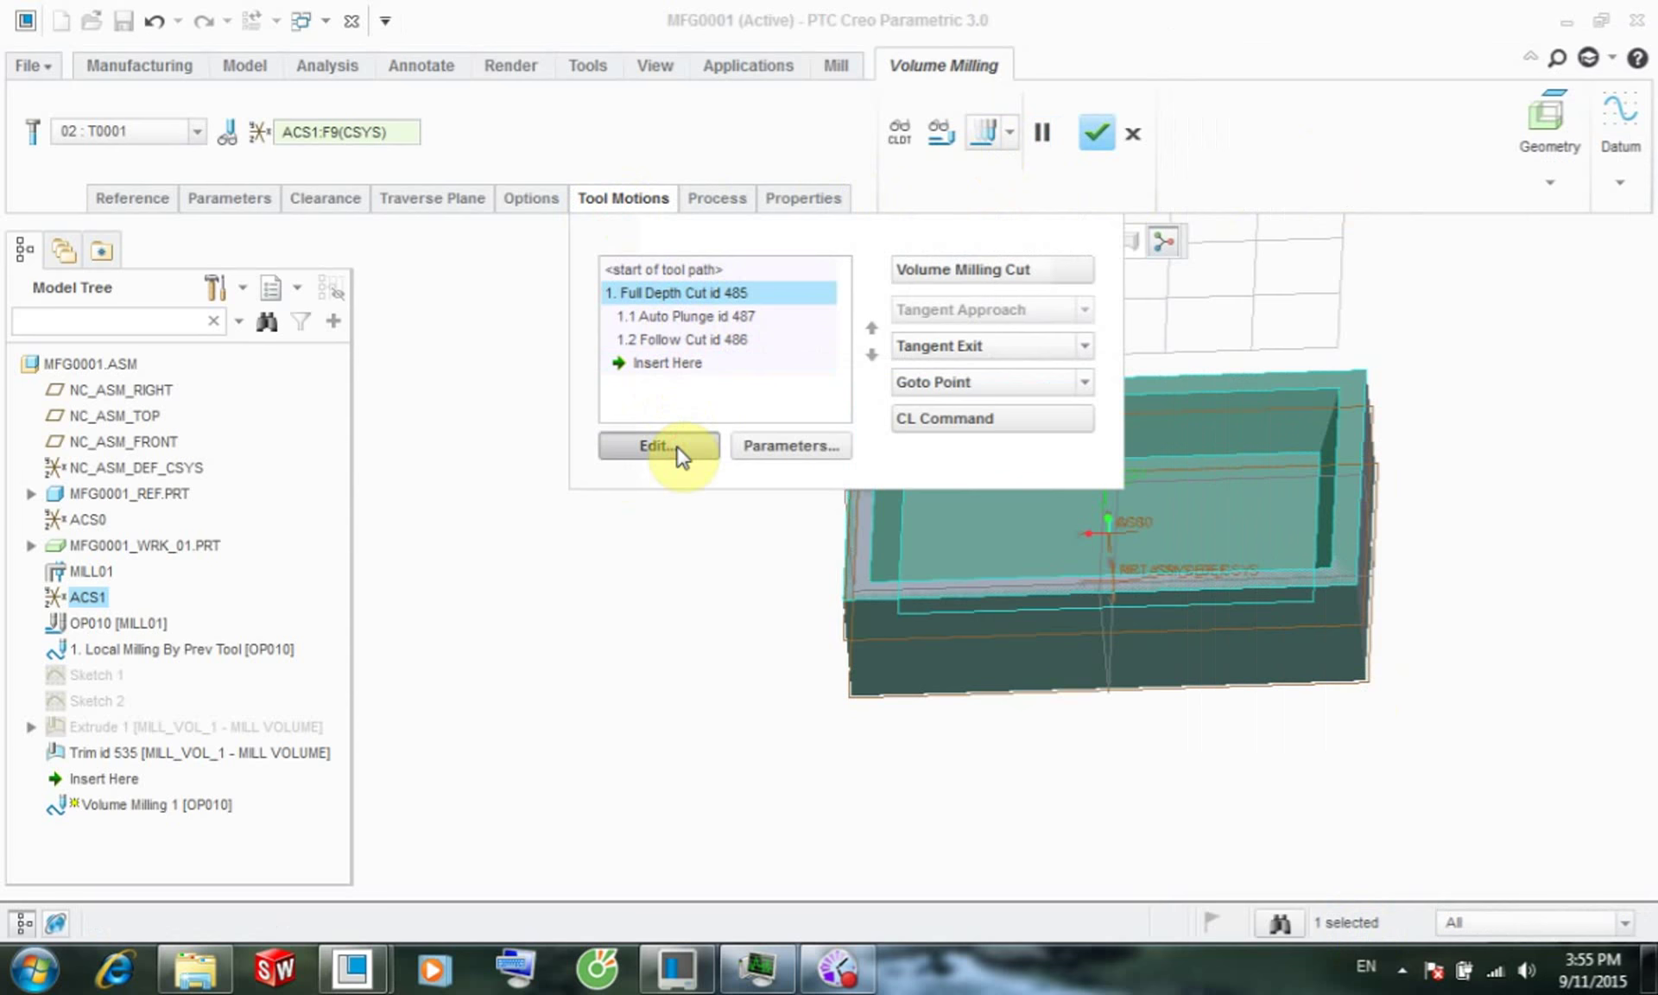
pyautogui.click(1245, 357)
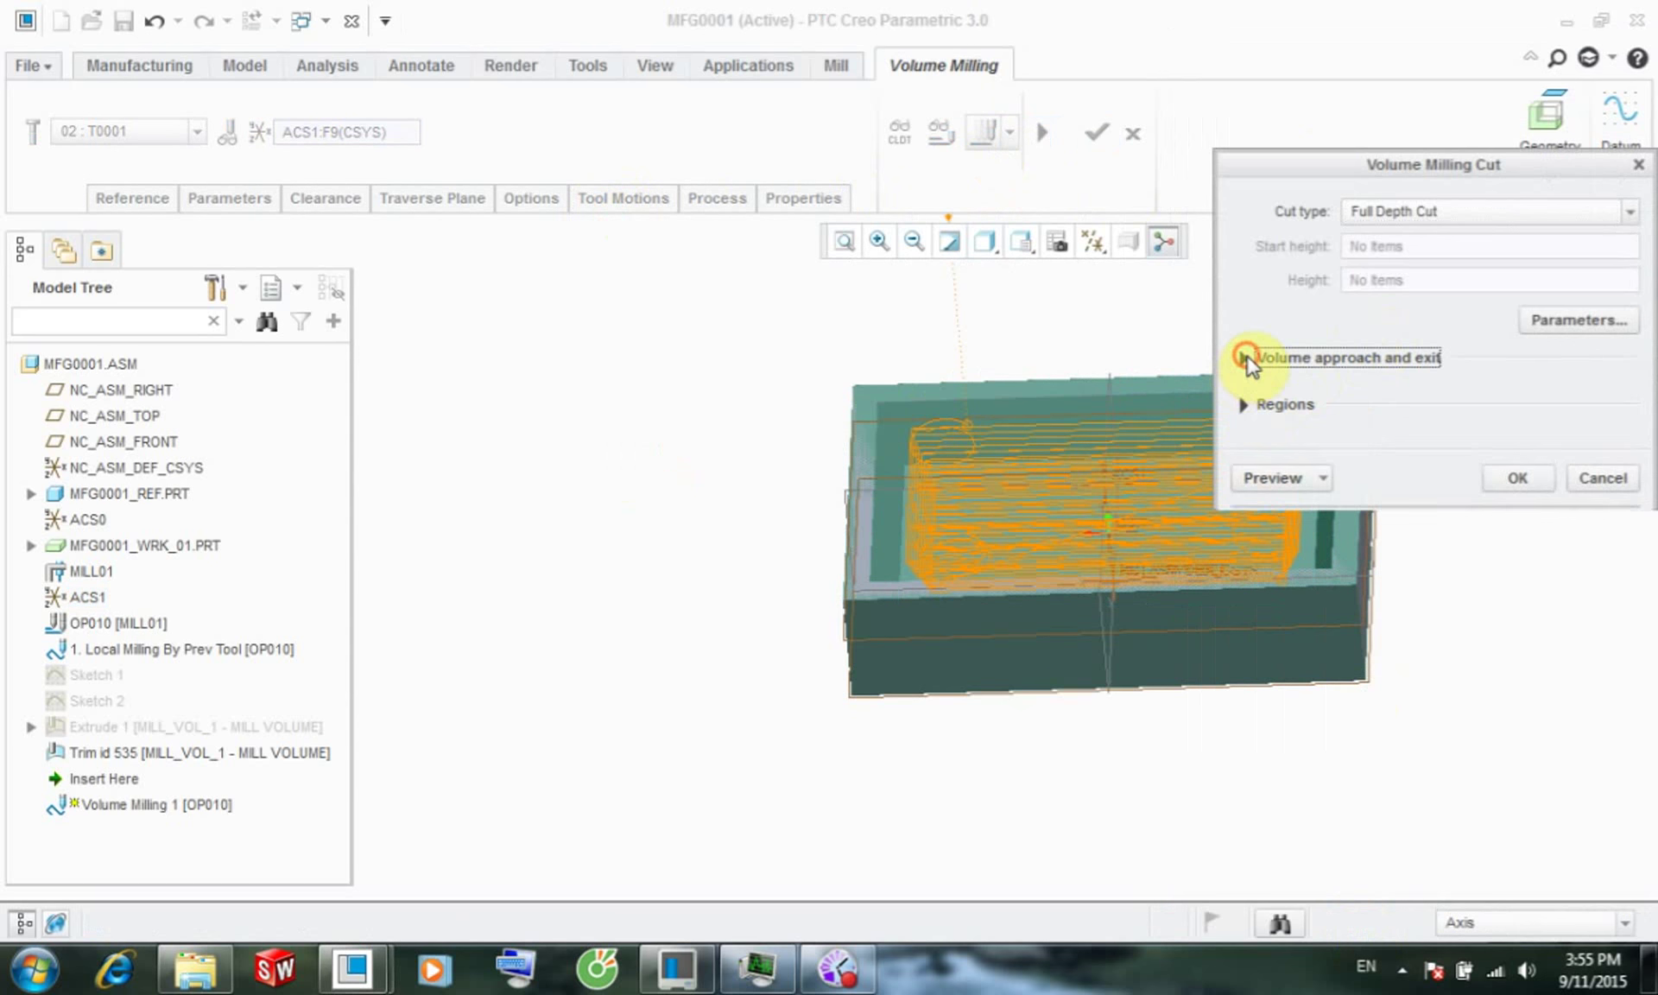
pyautogui.moveTo(1388, 167); pyautogui.dragTo(773, 276)
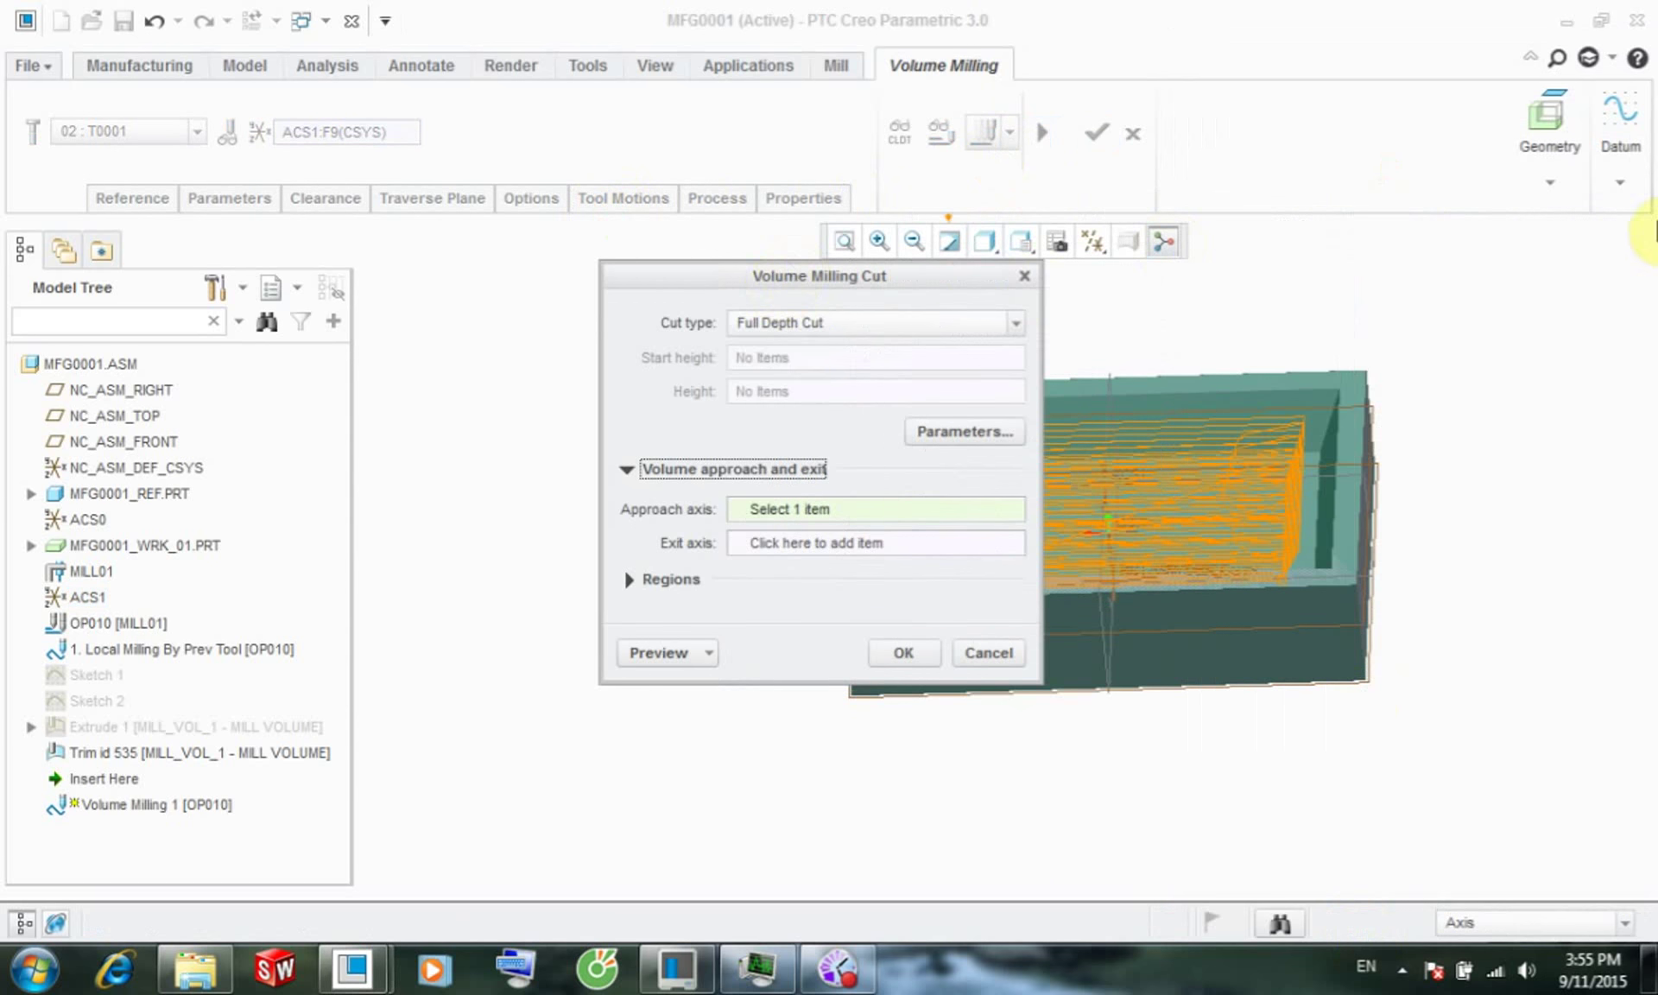
# - Create a datum axis through planes NC_ASM_RIGHT and NC_ASM_FRONT as the cut's approach axis
pyautogui.click(1617, 183)
pyautogui.click(1562, 296)
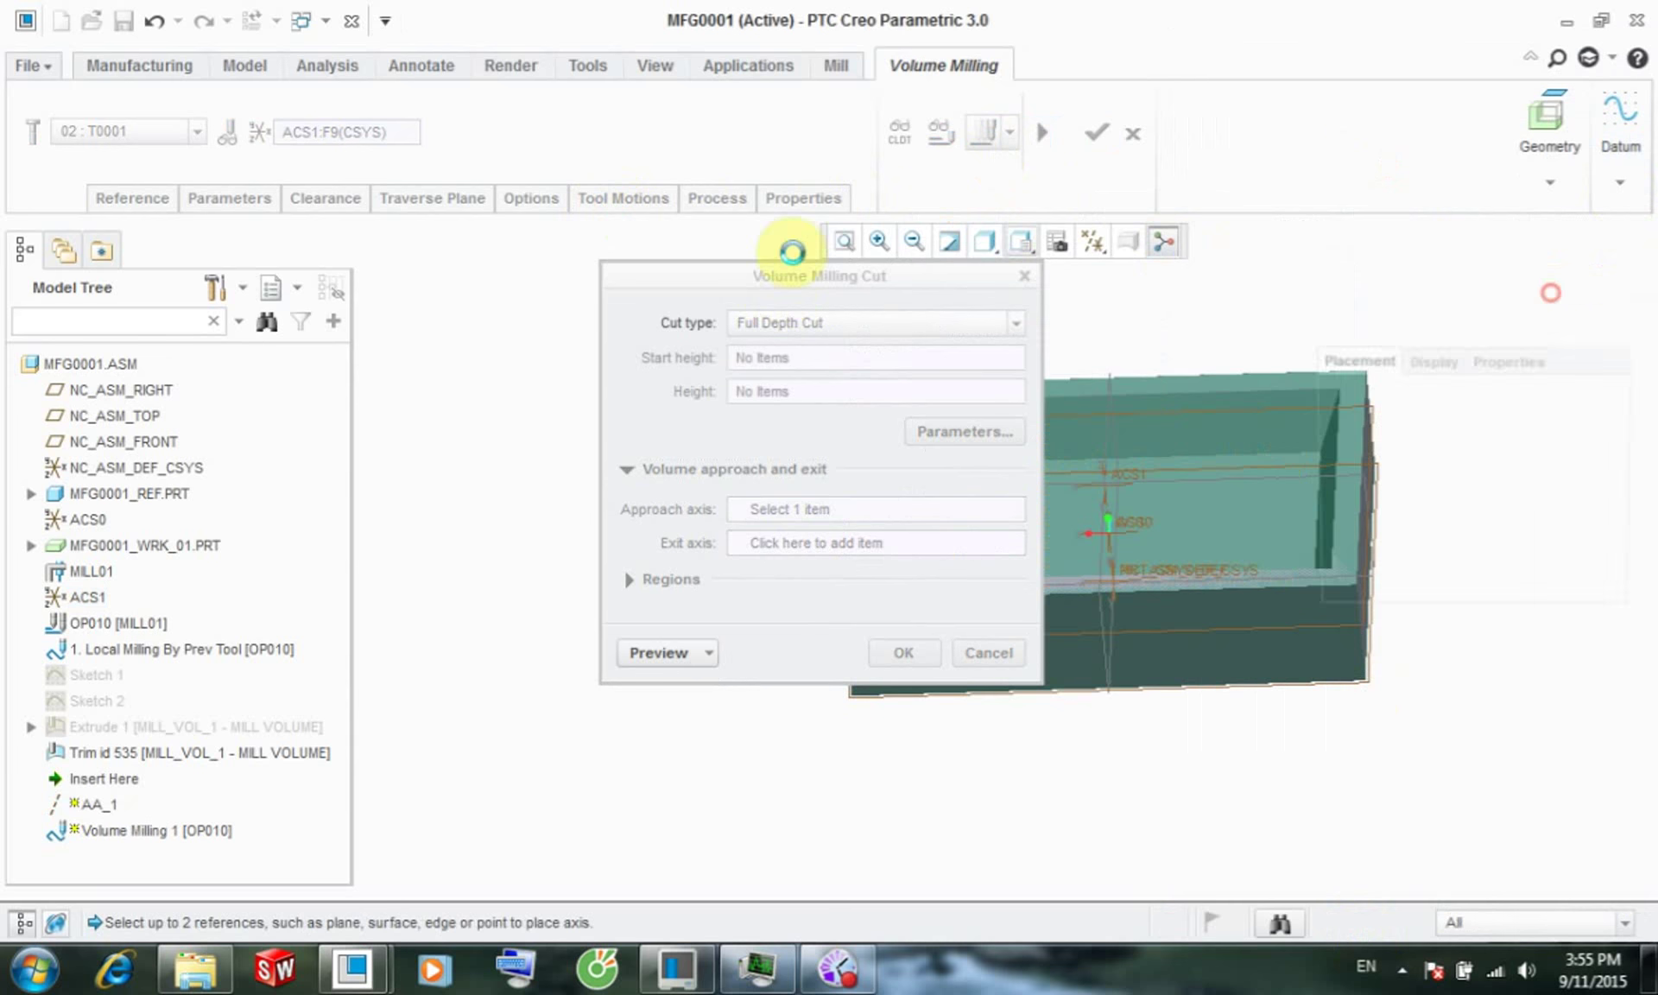
pyautogui.click(98, 391)
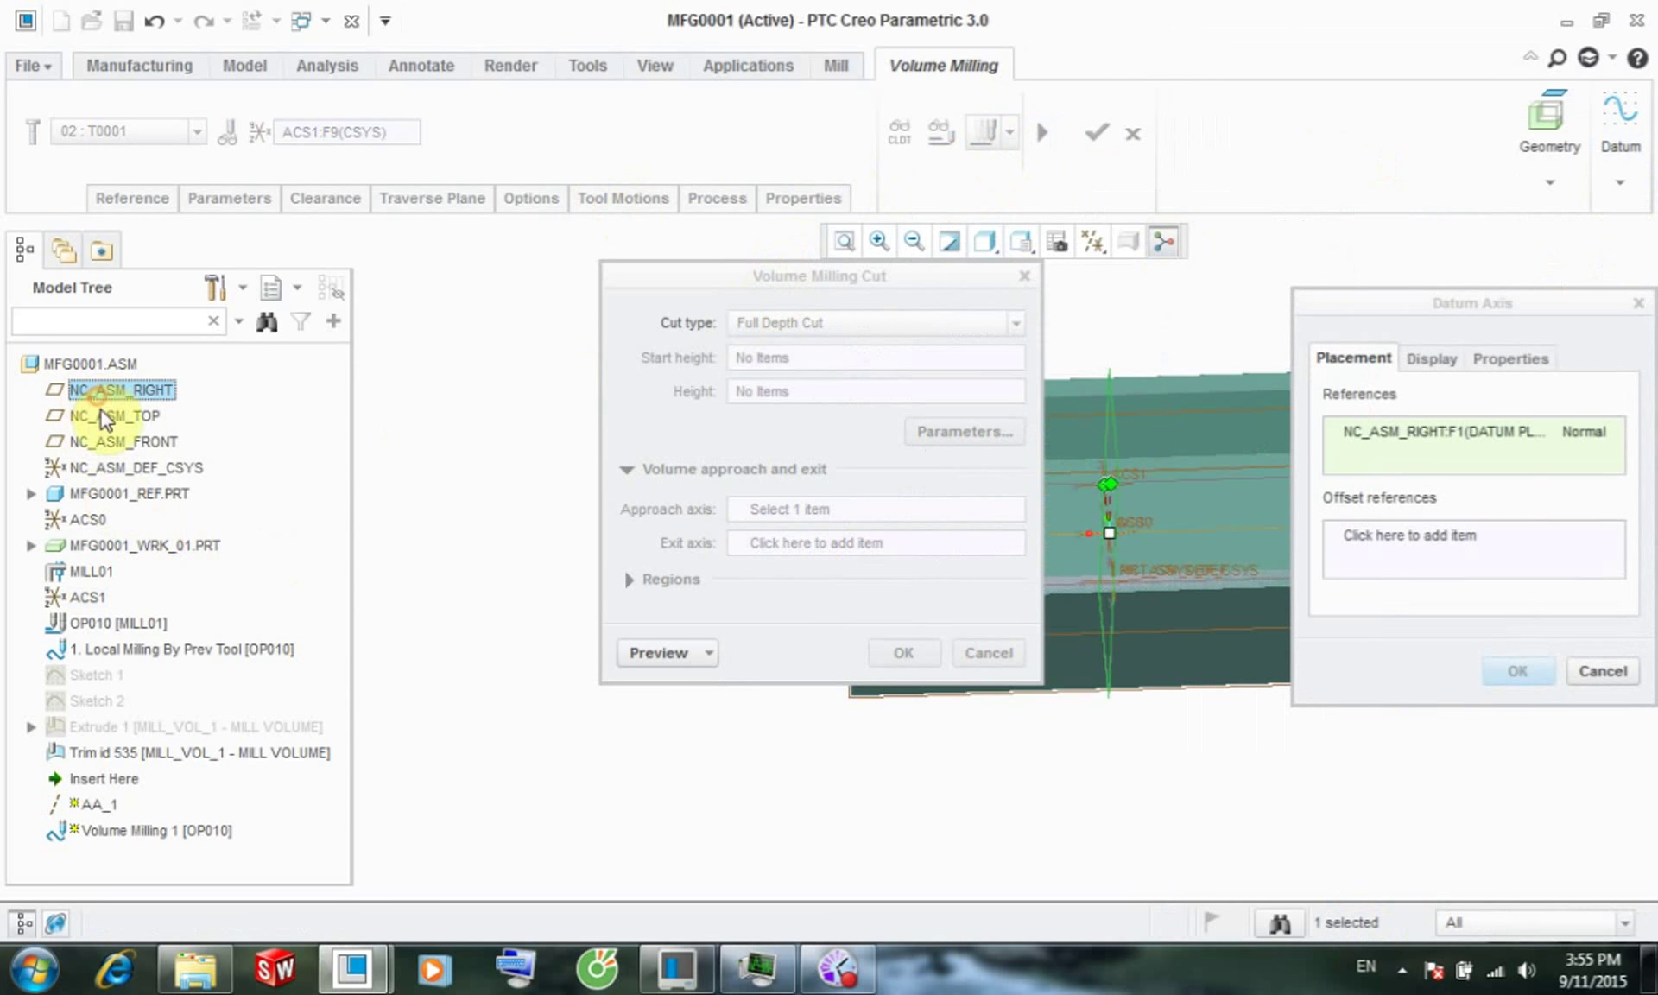
pyautogui.keyDown('ctrl'); pyautogui.click(110, 442); pyautogui.keyUp('ctrl')
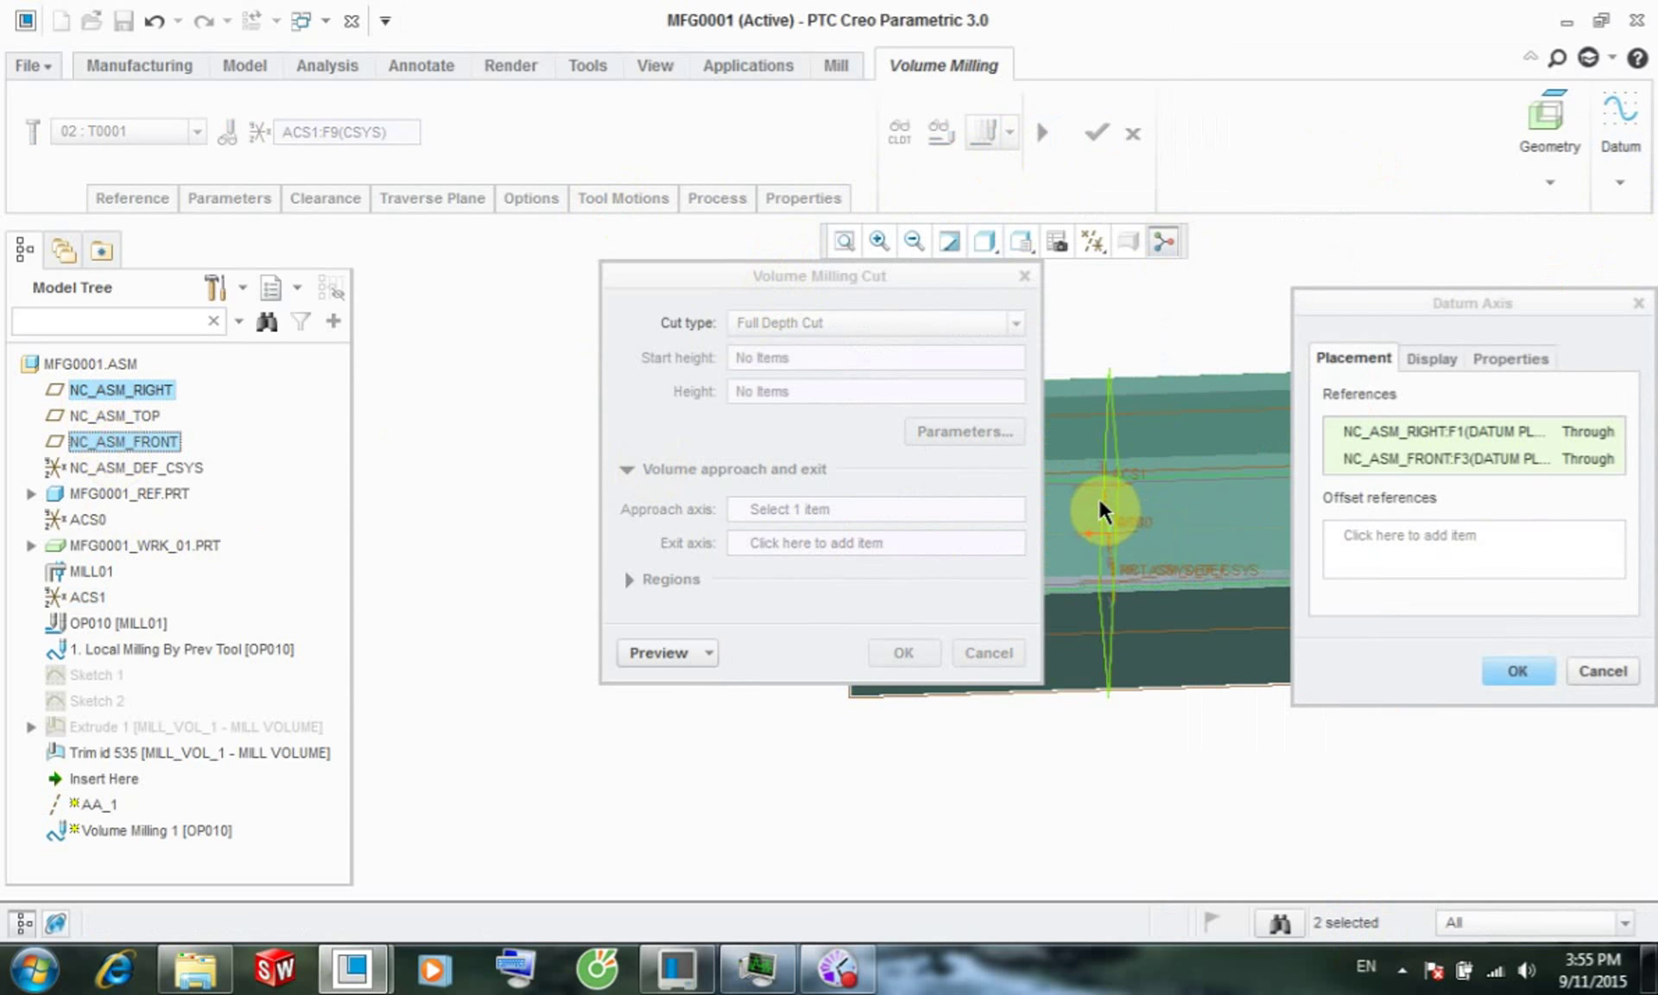
pyautogui.click(1518, 671)
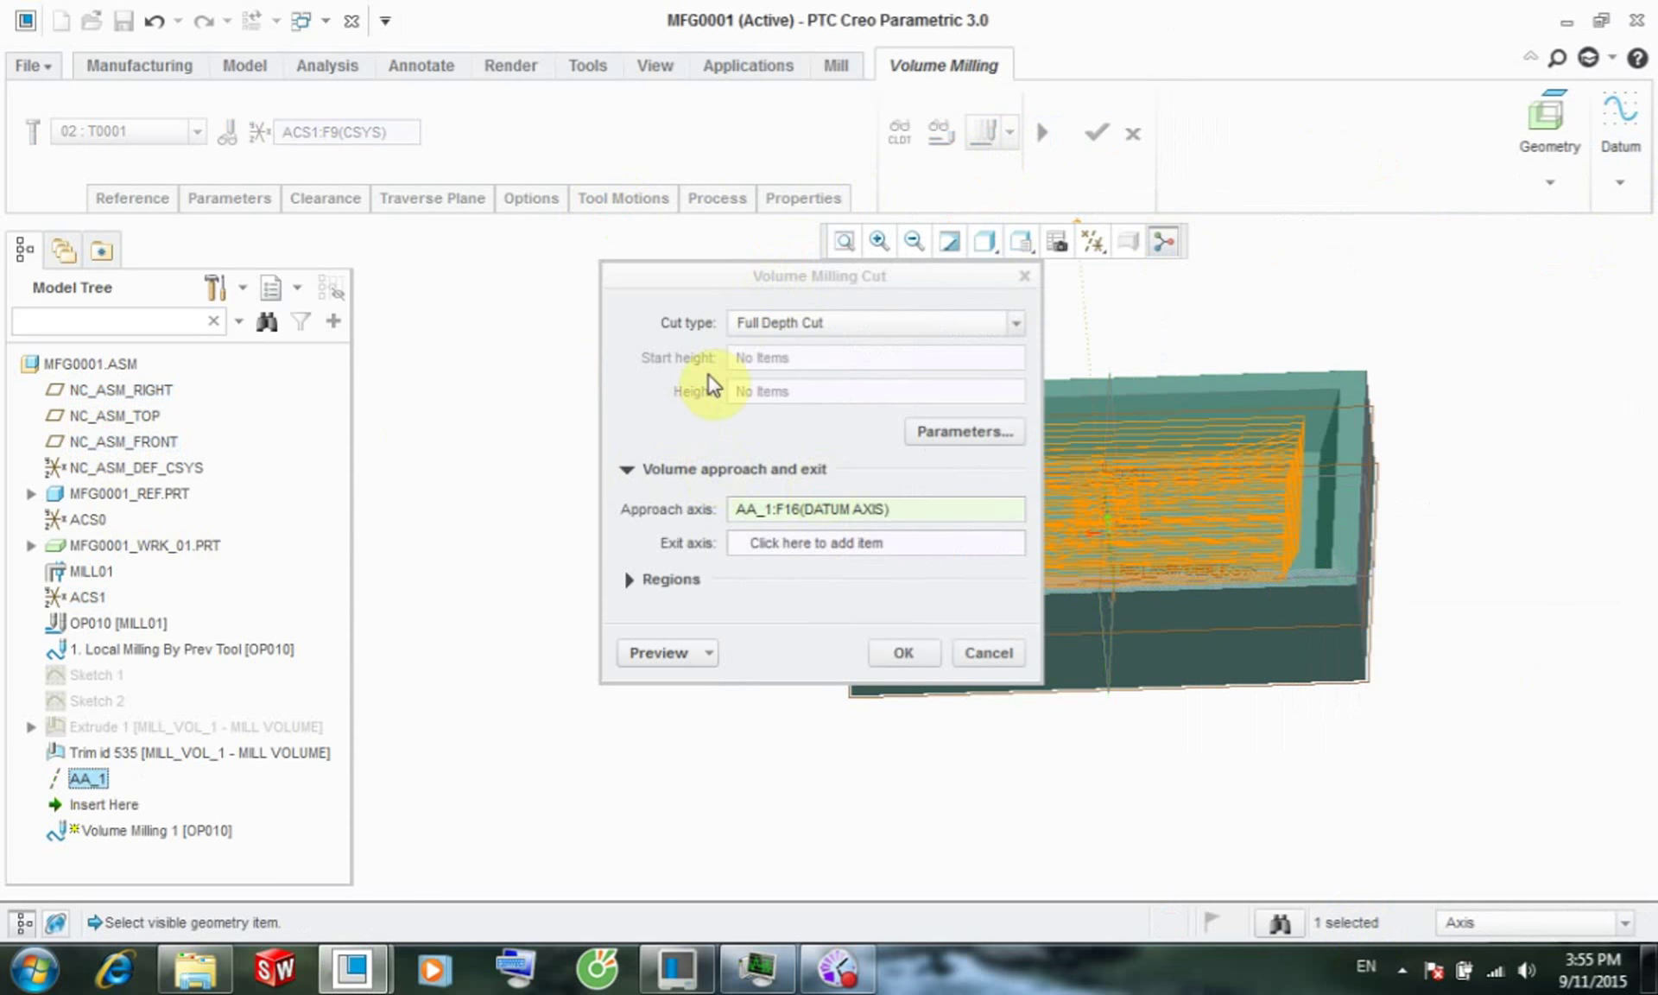
# - Pick the new central datum axis for the cut's exit axis as well, and accept the cut settings
pyautogui.click(757, 506)
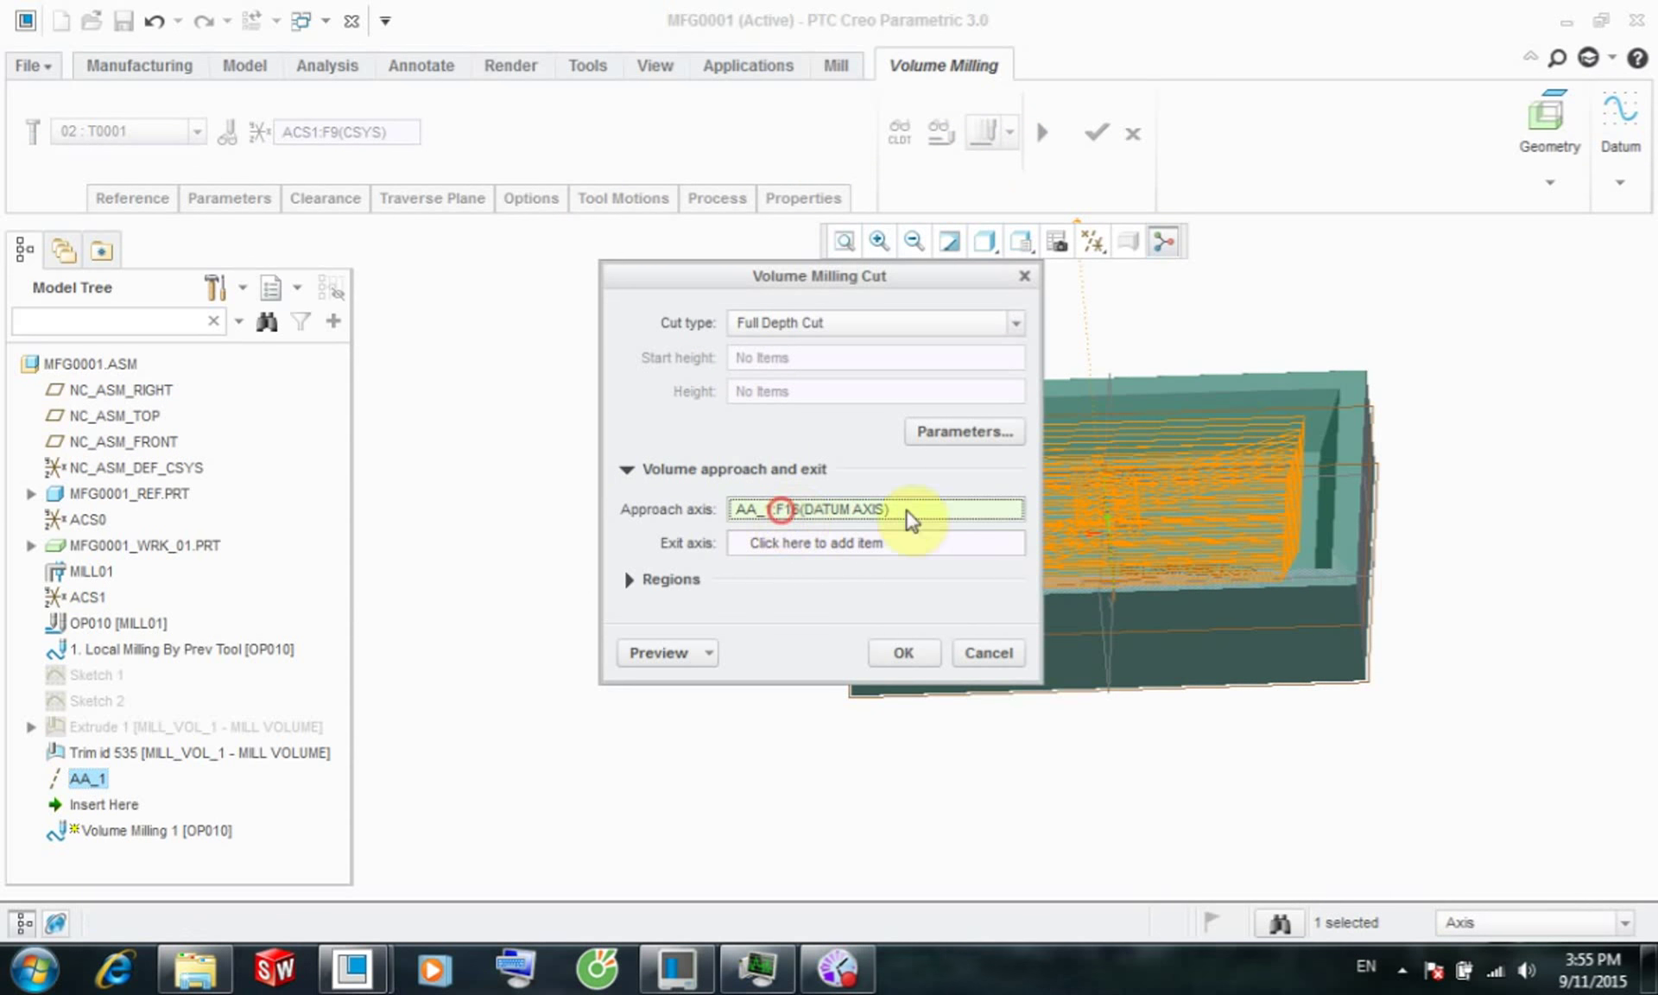
pyautogui.click(1114, 518)
pyautogui.click(885, 544)
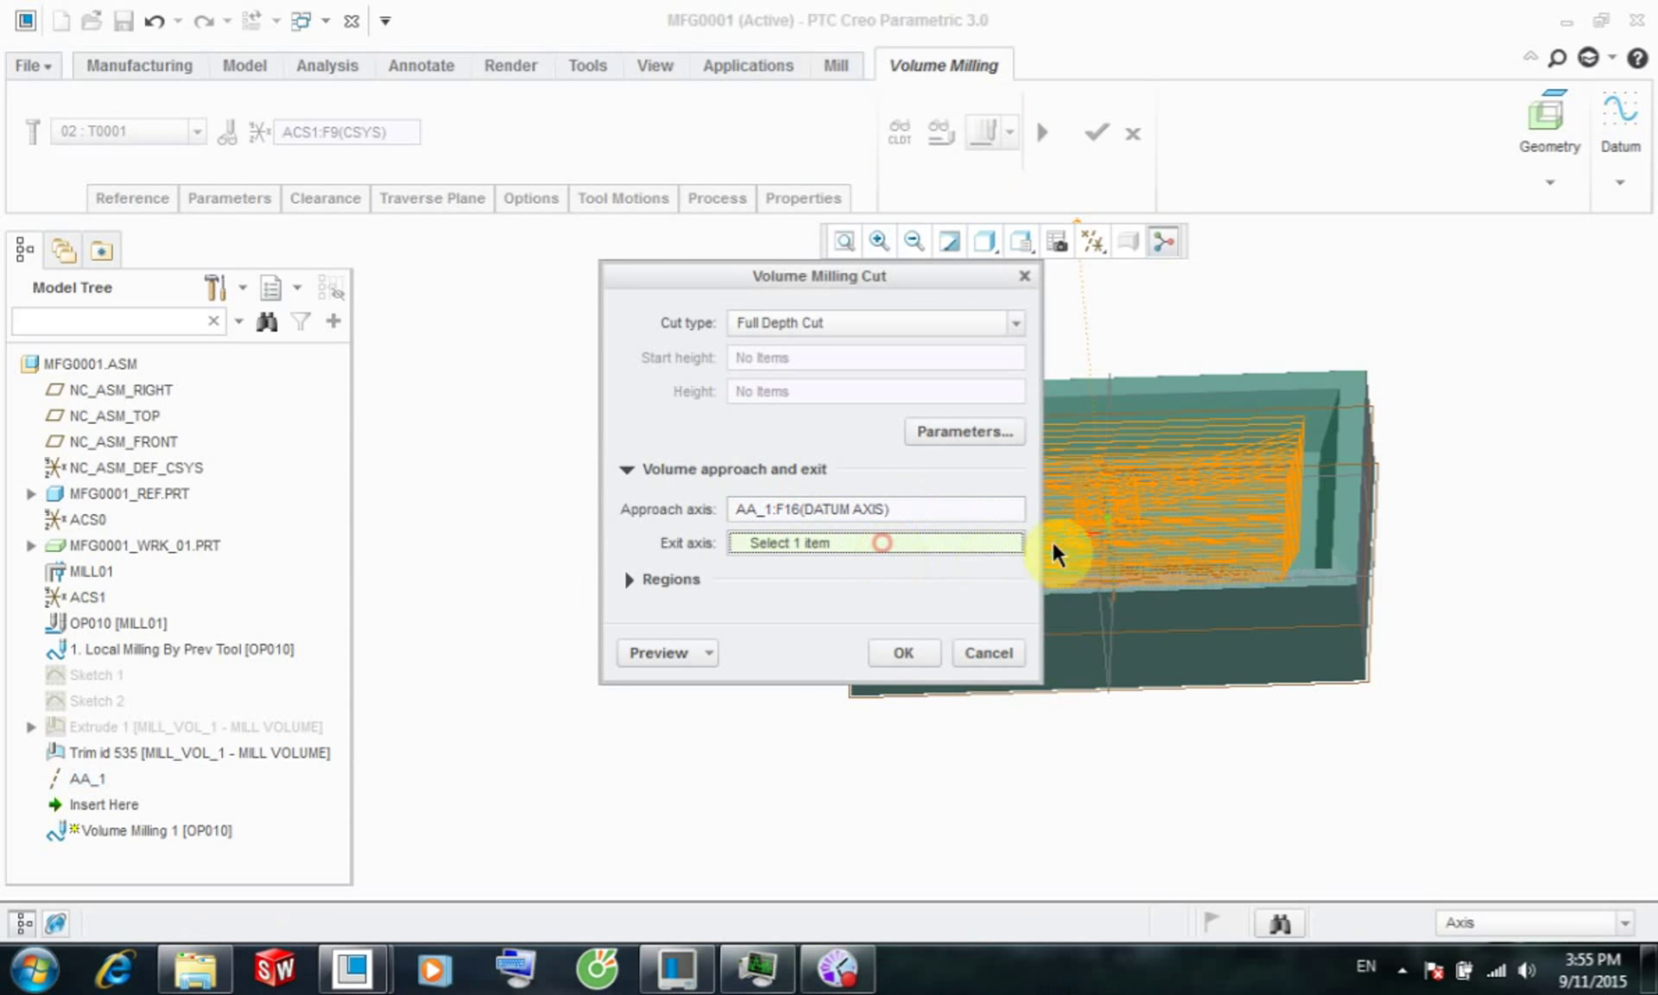
pyautogui.click(1109, 529)
pyautogui.click(874, 649)
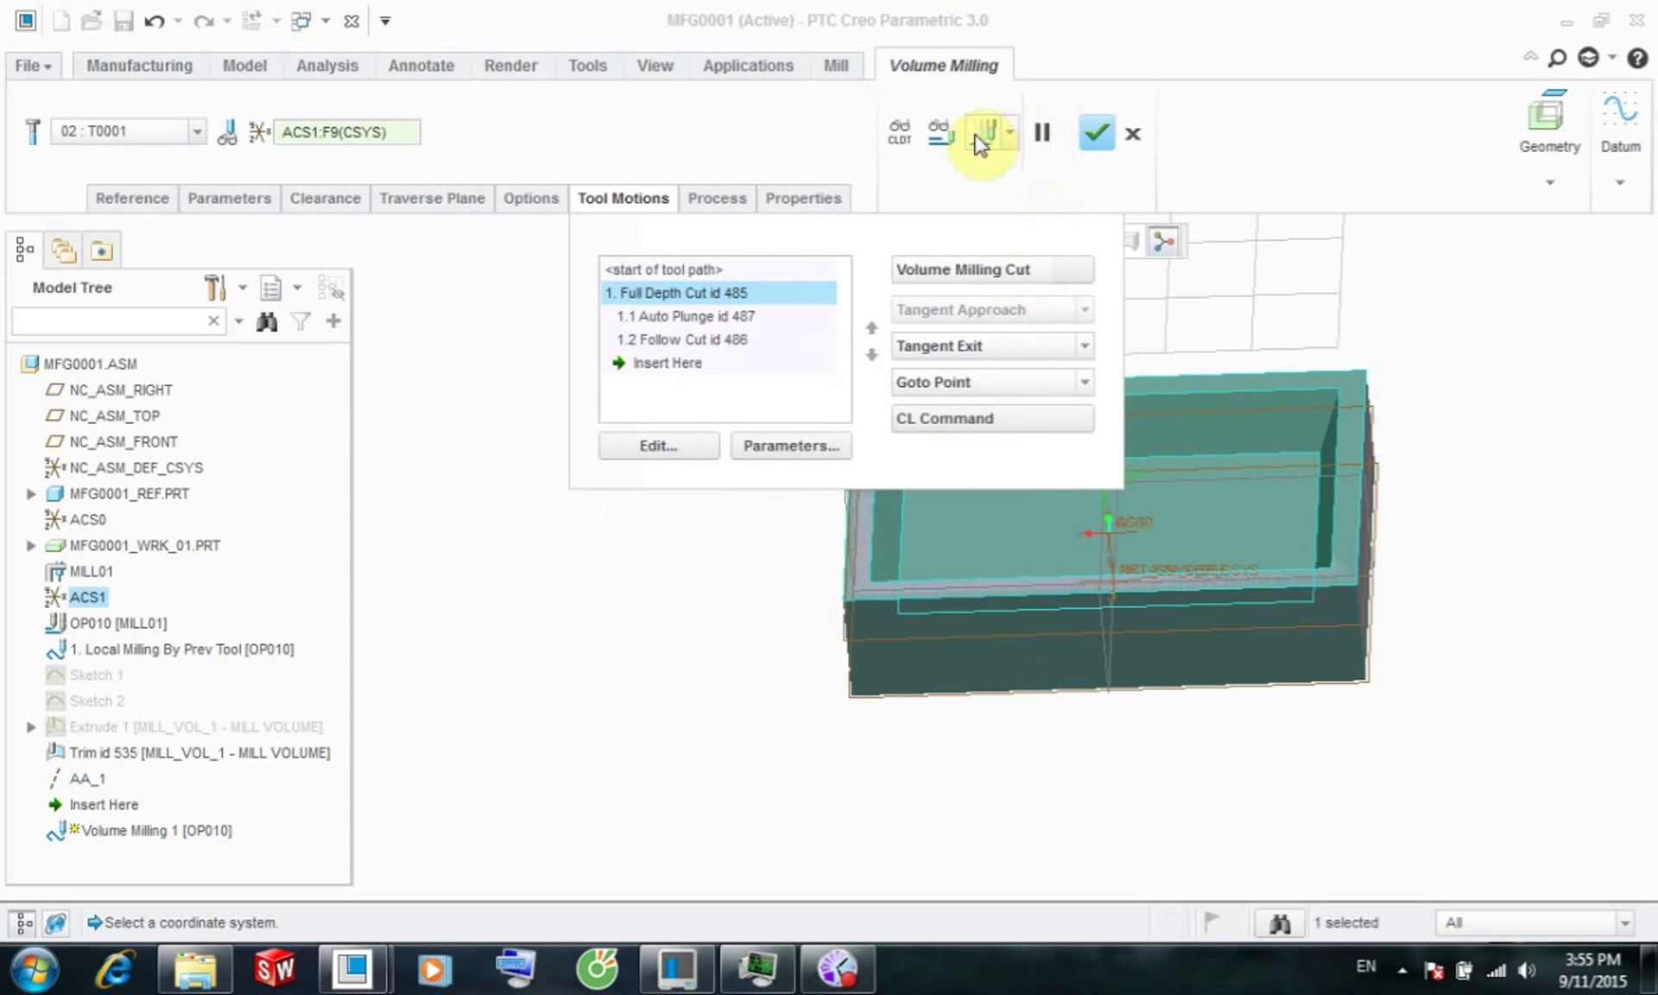
# - Play the volume milling tool path at increased display speed, inspect the helical entry, and close the playback
pyautogui.click(982, 137)
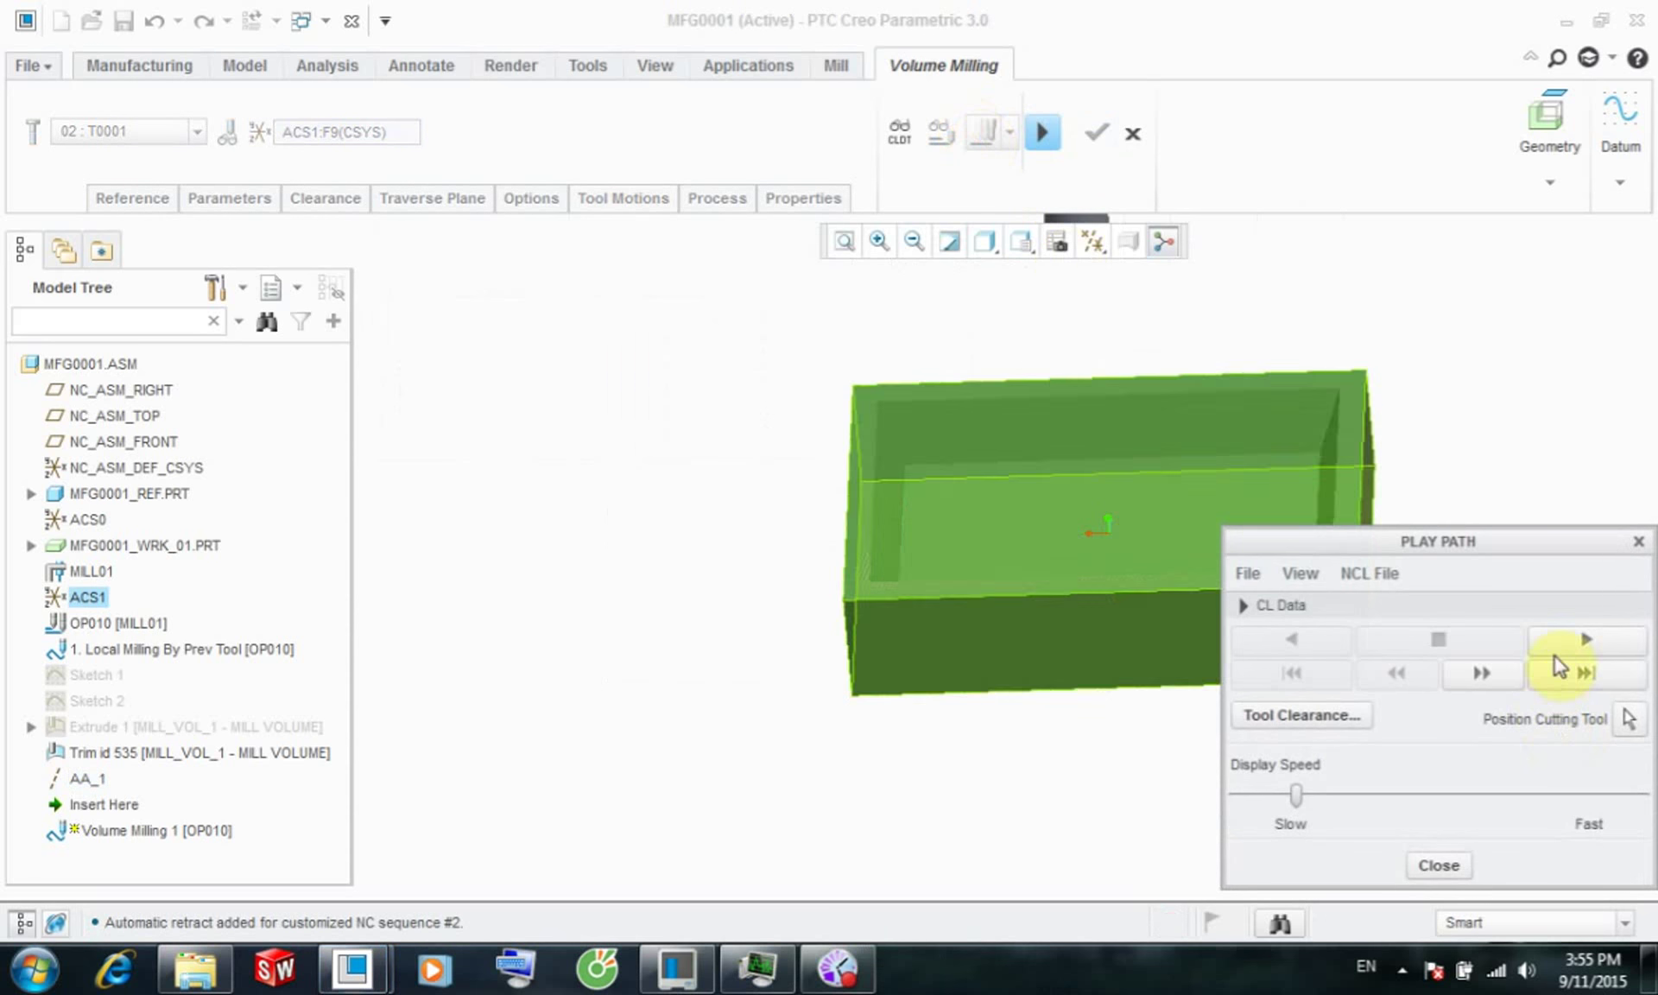
pyautogui.click(1571, 637)
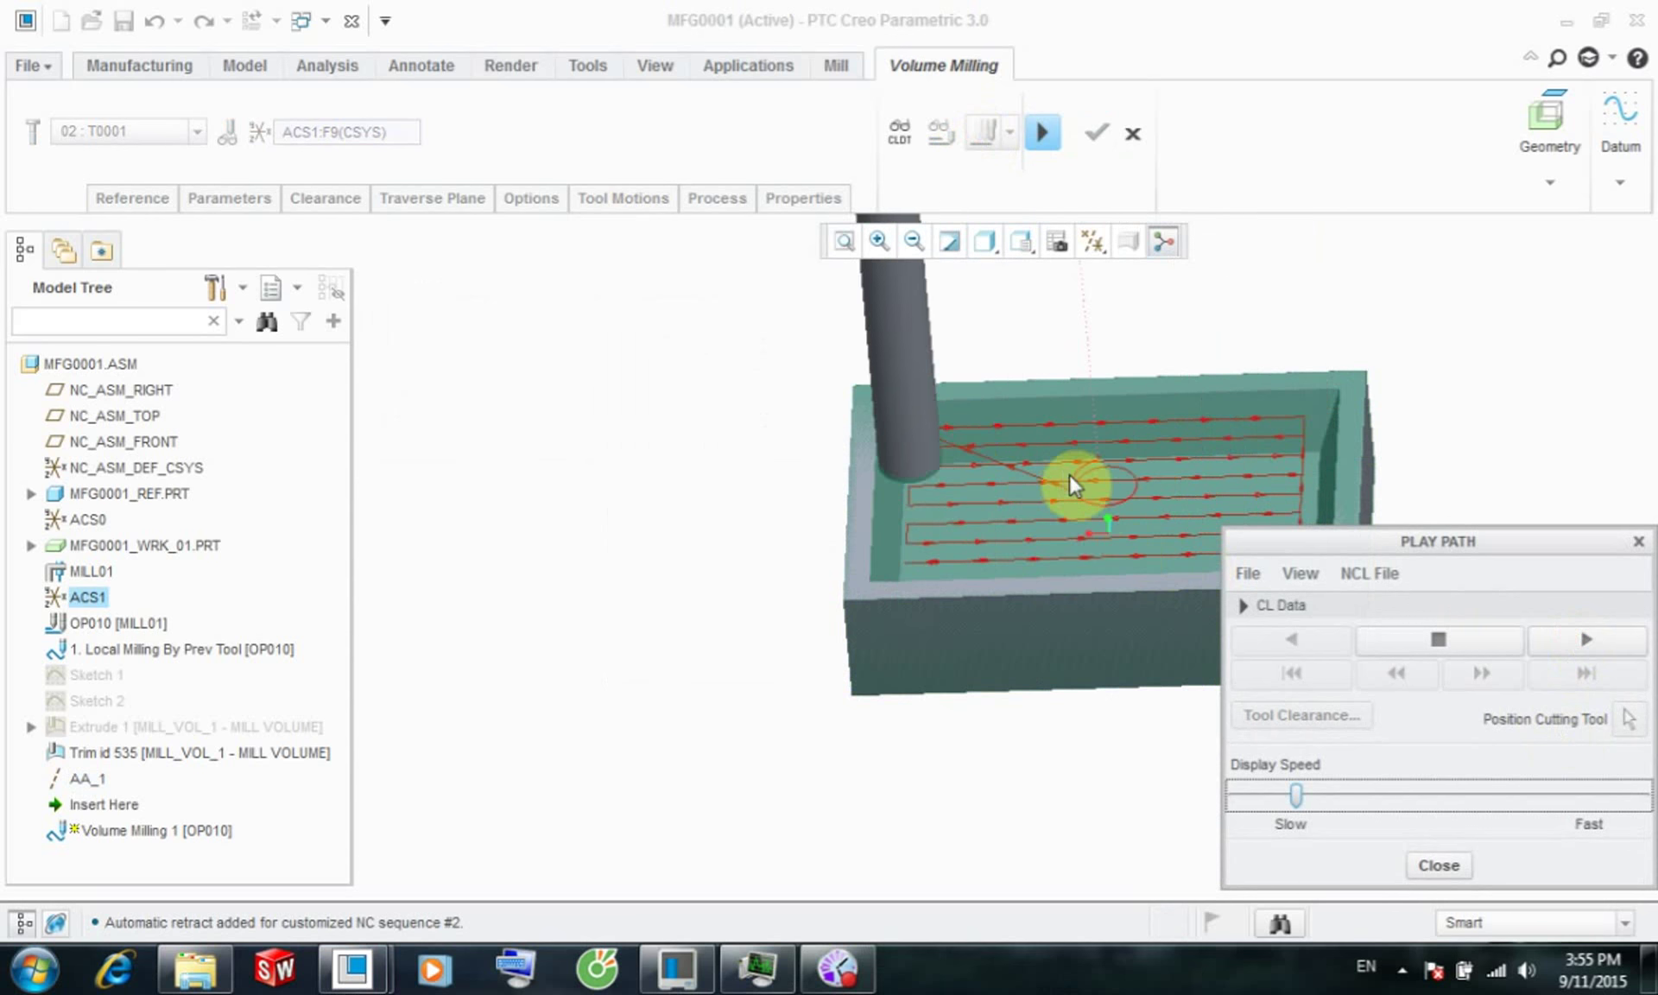
pyautogui.click(1330, 789)
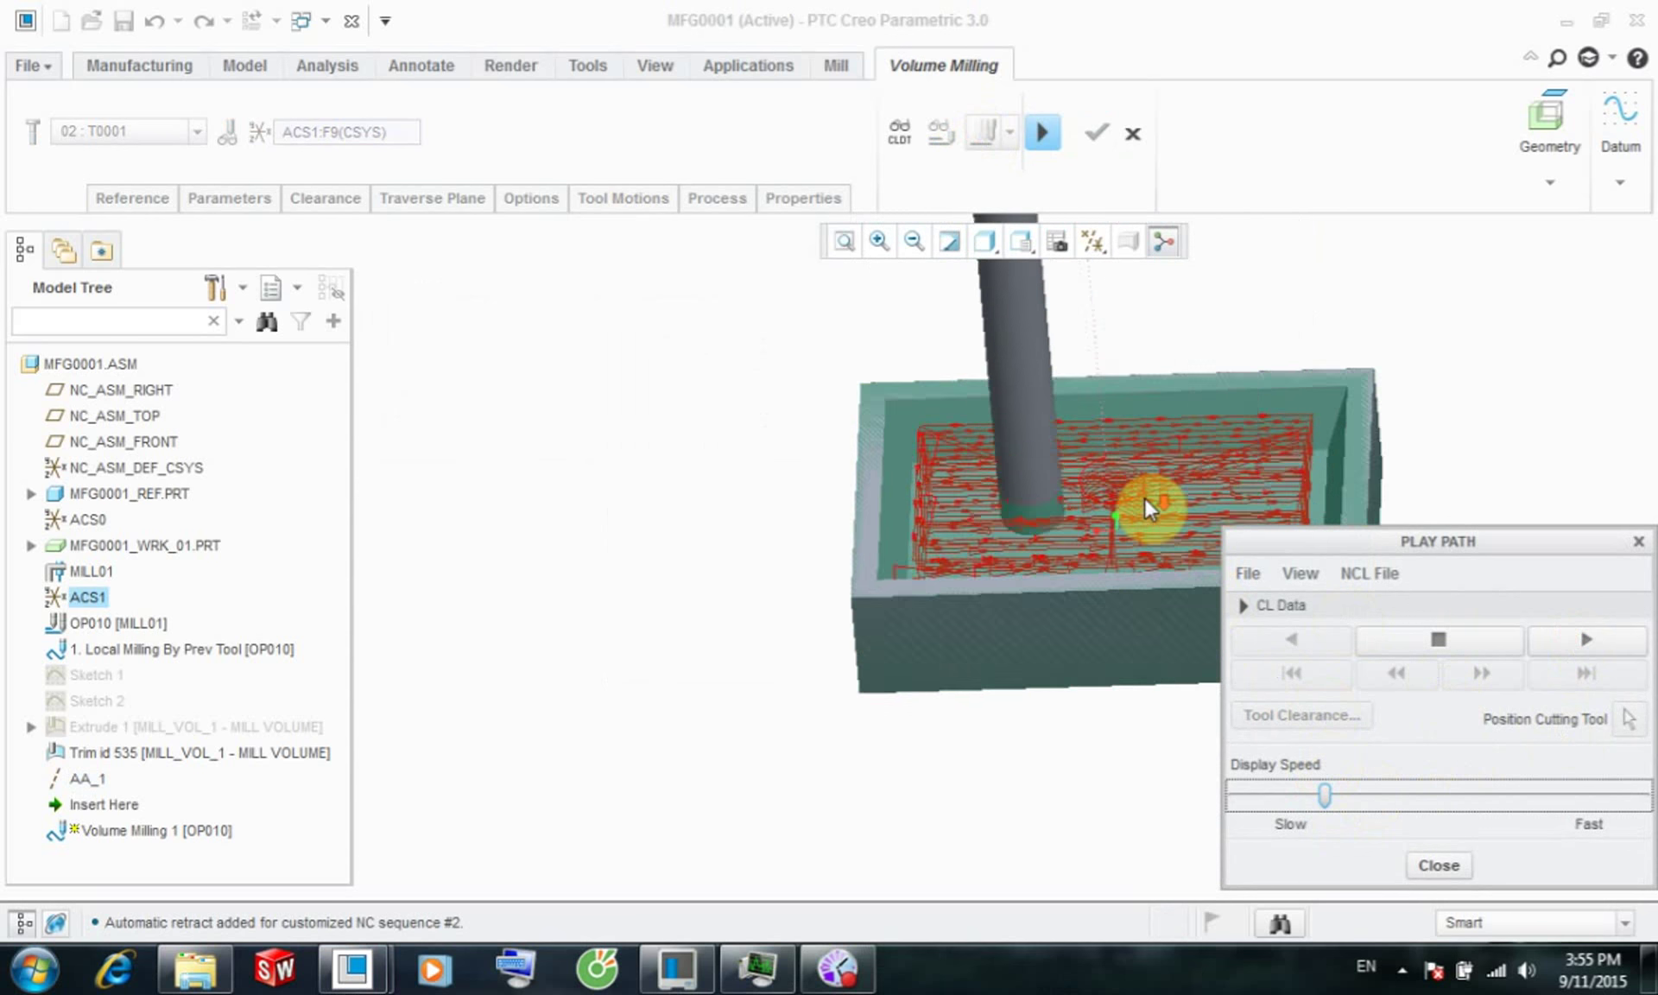
pyautogui.scroll(-5, 1151, 518)
pyautogui.scroll(5, 1148, 562)
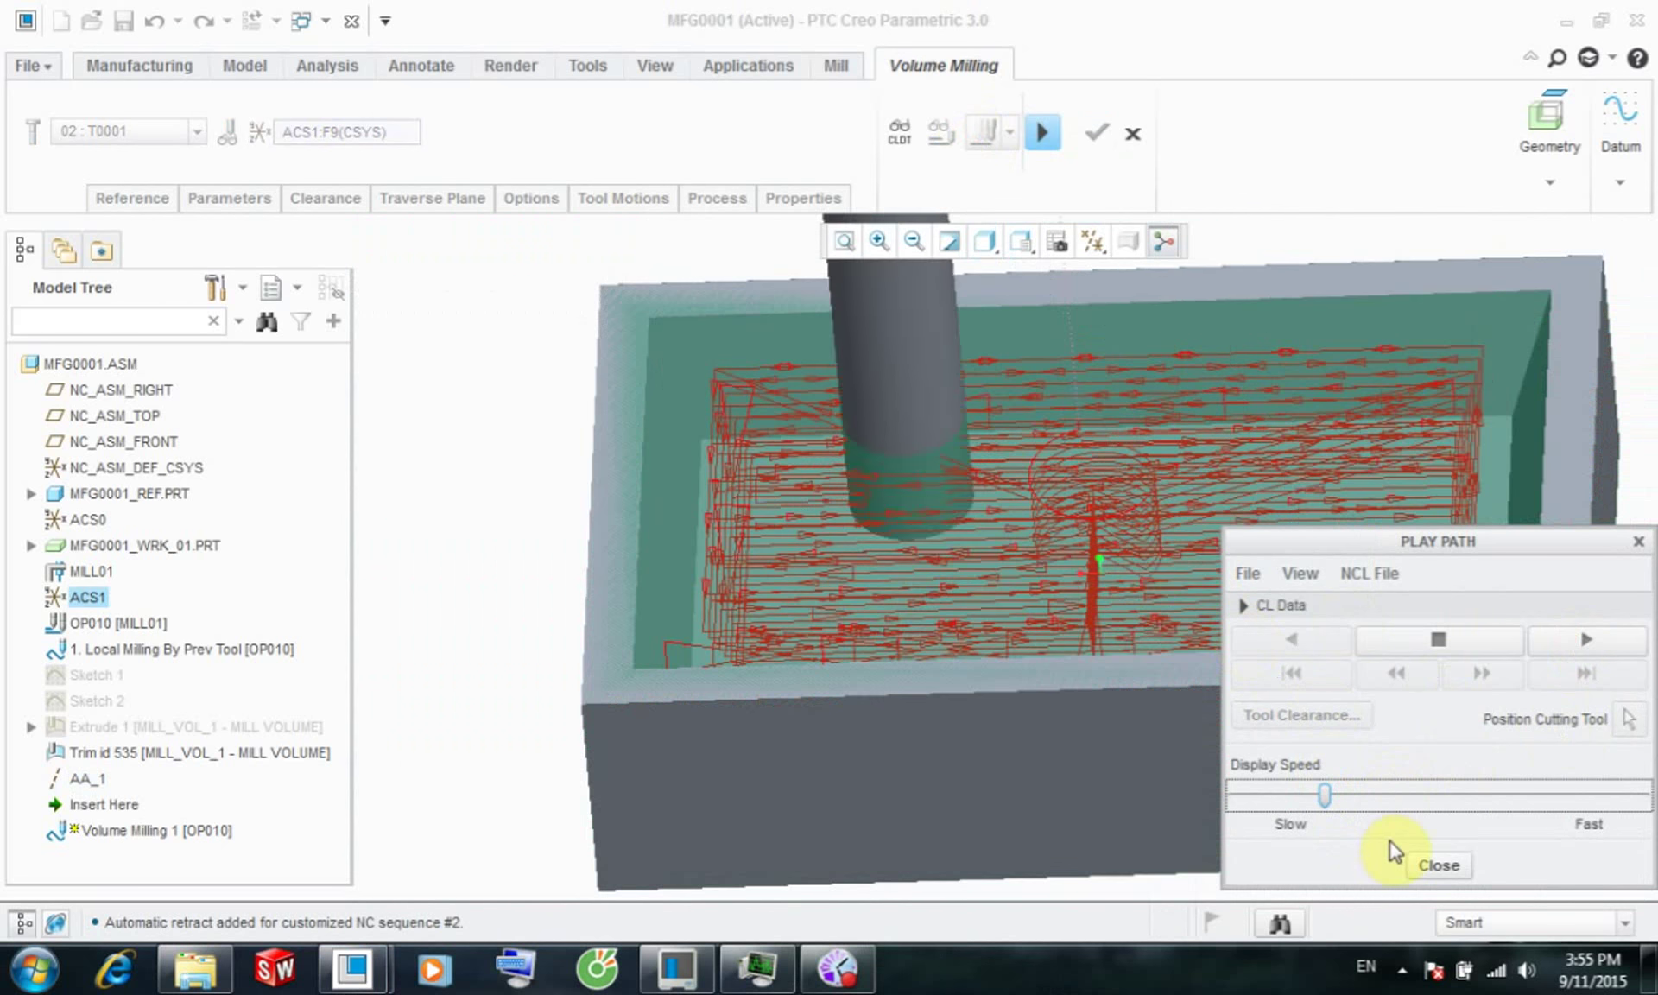
pyautogui.moveTo(1323, 794); pyautogui.dragTo(1401, 795)
pyautogui.click(1442, 866)
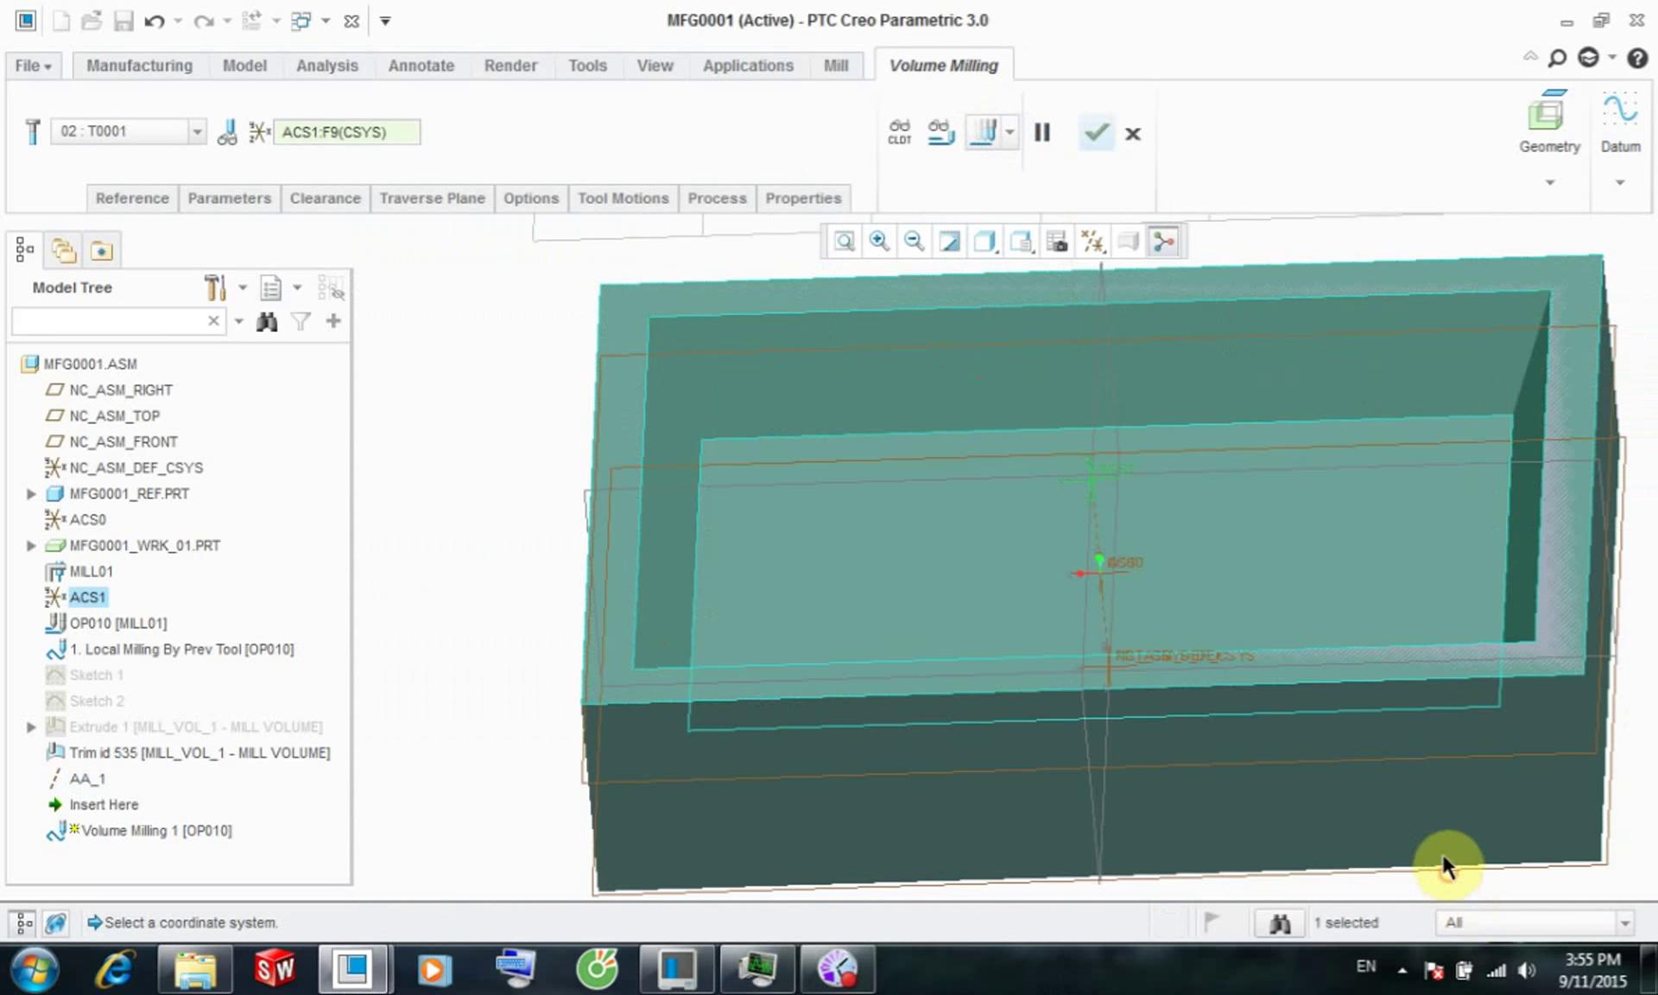
# - Complete the redefinition of the Volume Milling 1 sequence
pyautogui.click(1094, 138)
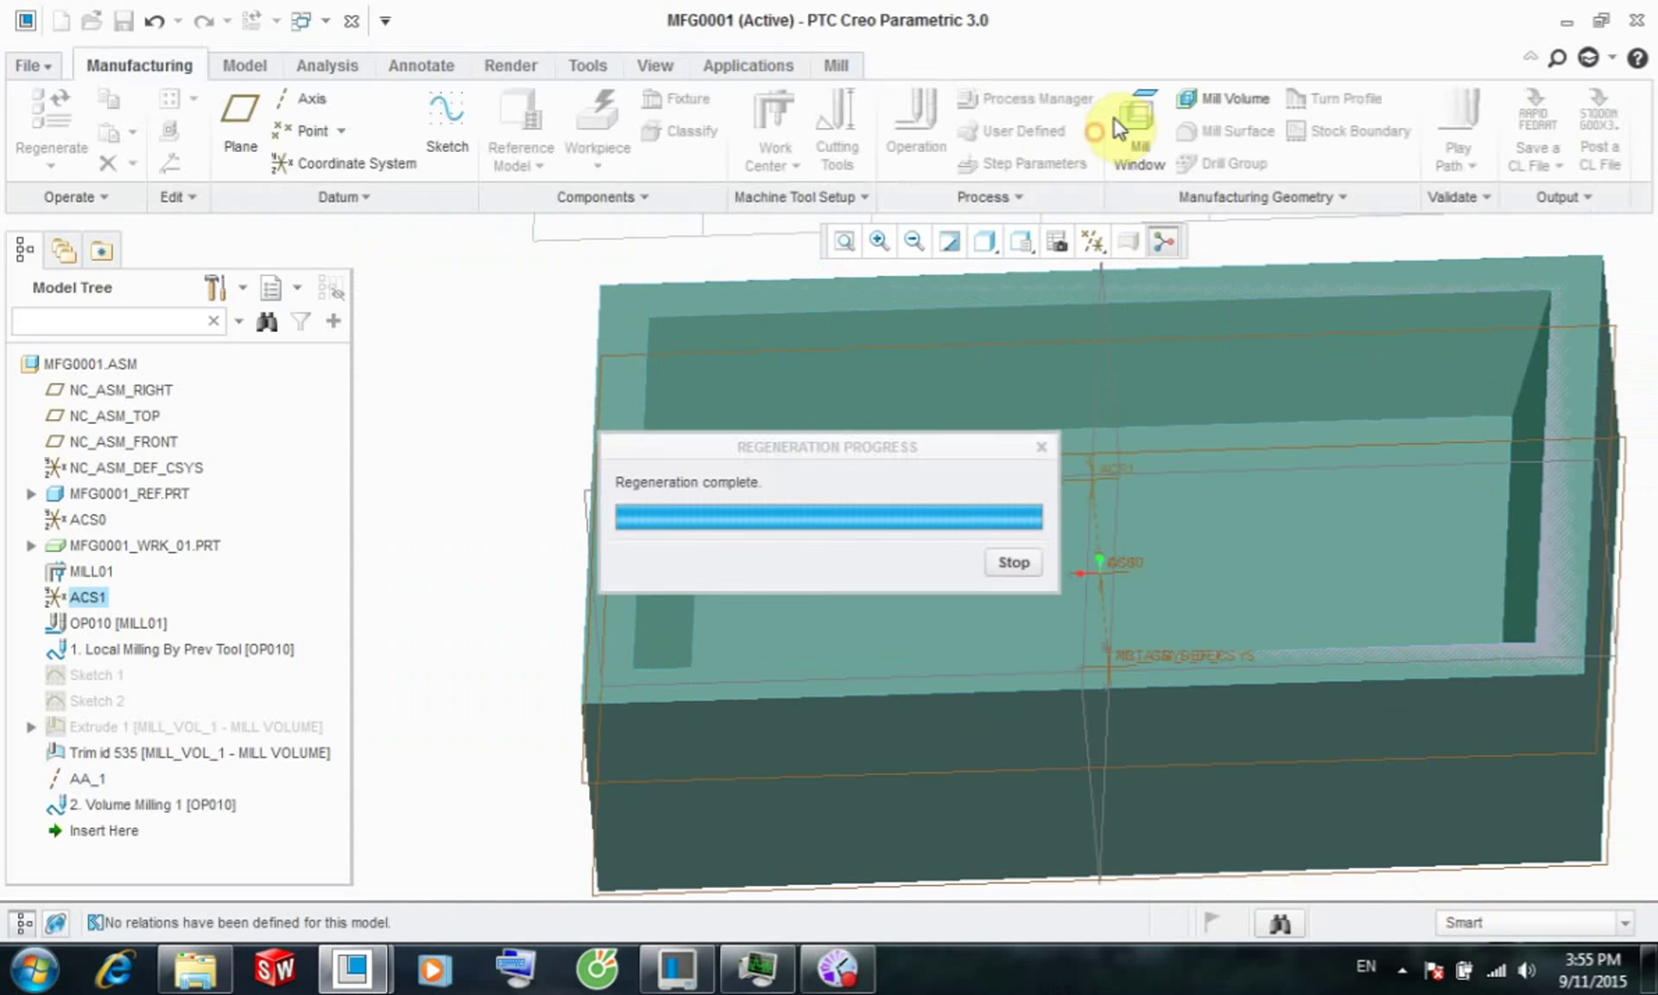
pyautogui.scroll(3, 861, 625)
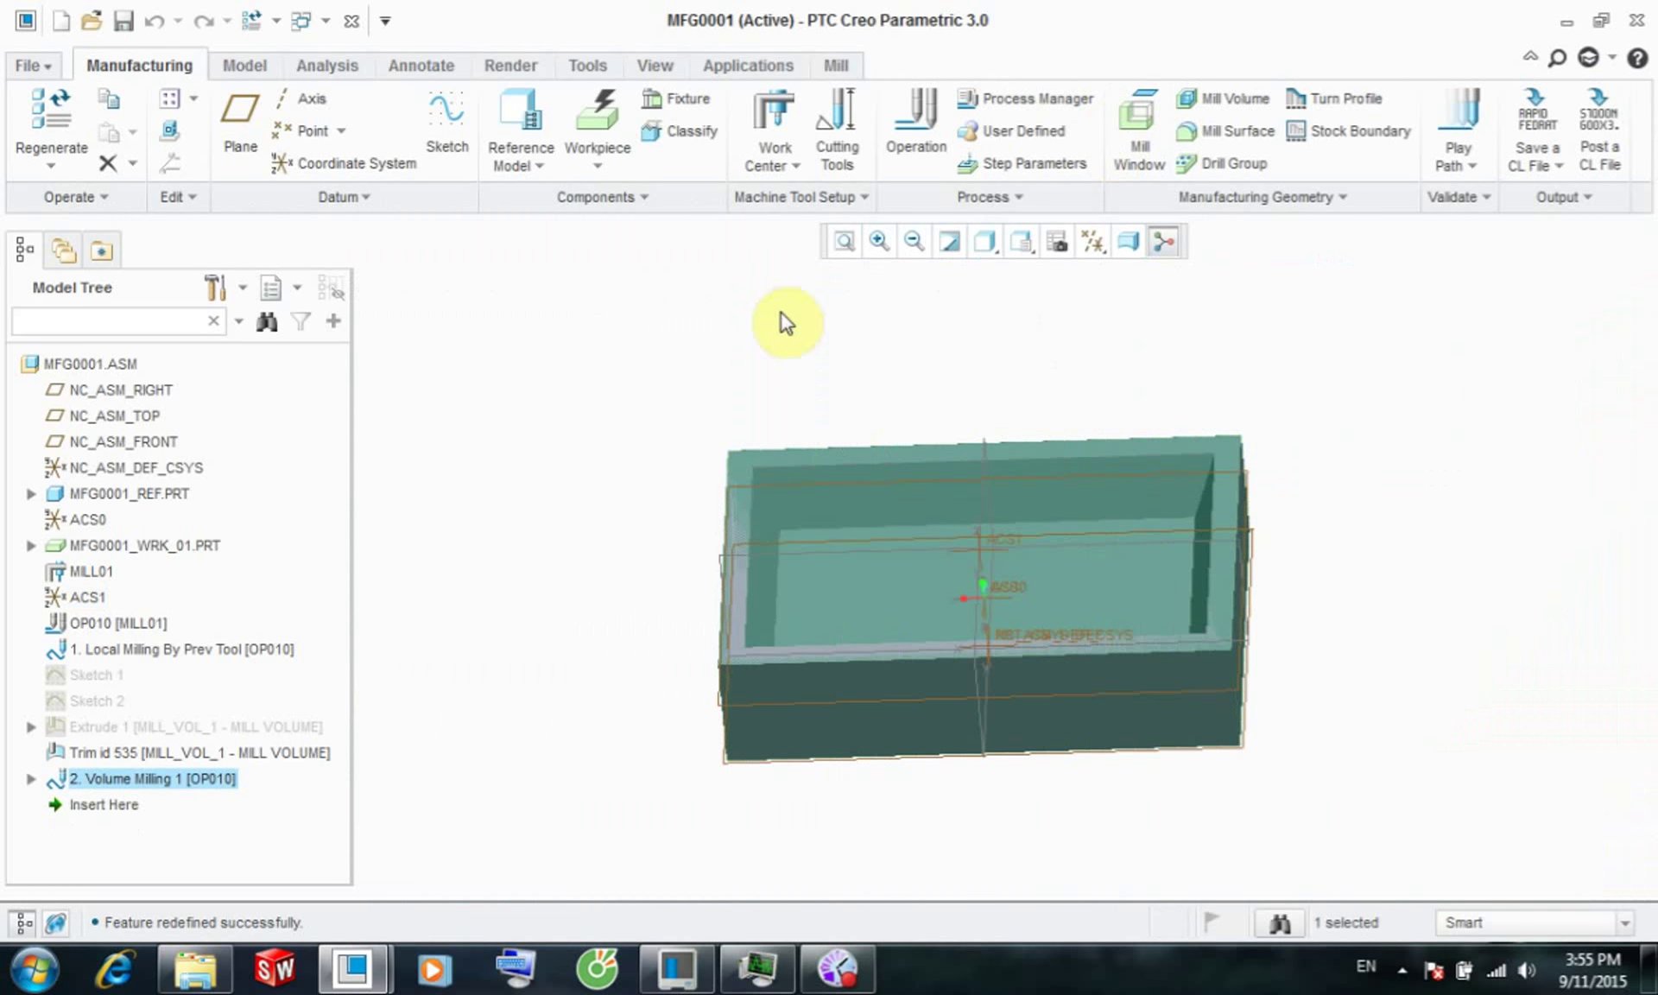
# - Start a Pencil Tracing sequence with tool, parameters and surfaces in its setup, and assign the 2 mm ball mill CORNER
pyautogui.click(838, 66)
pyautogui.click(977, 201)
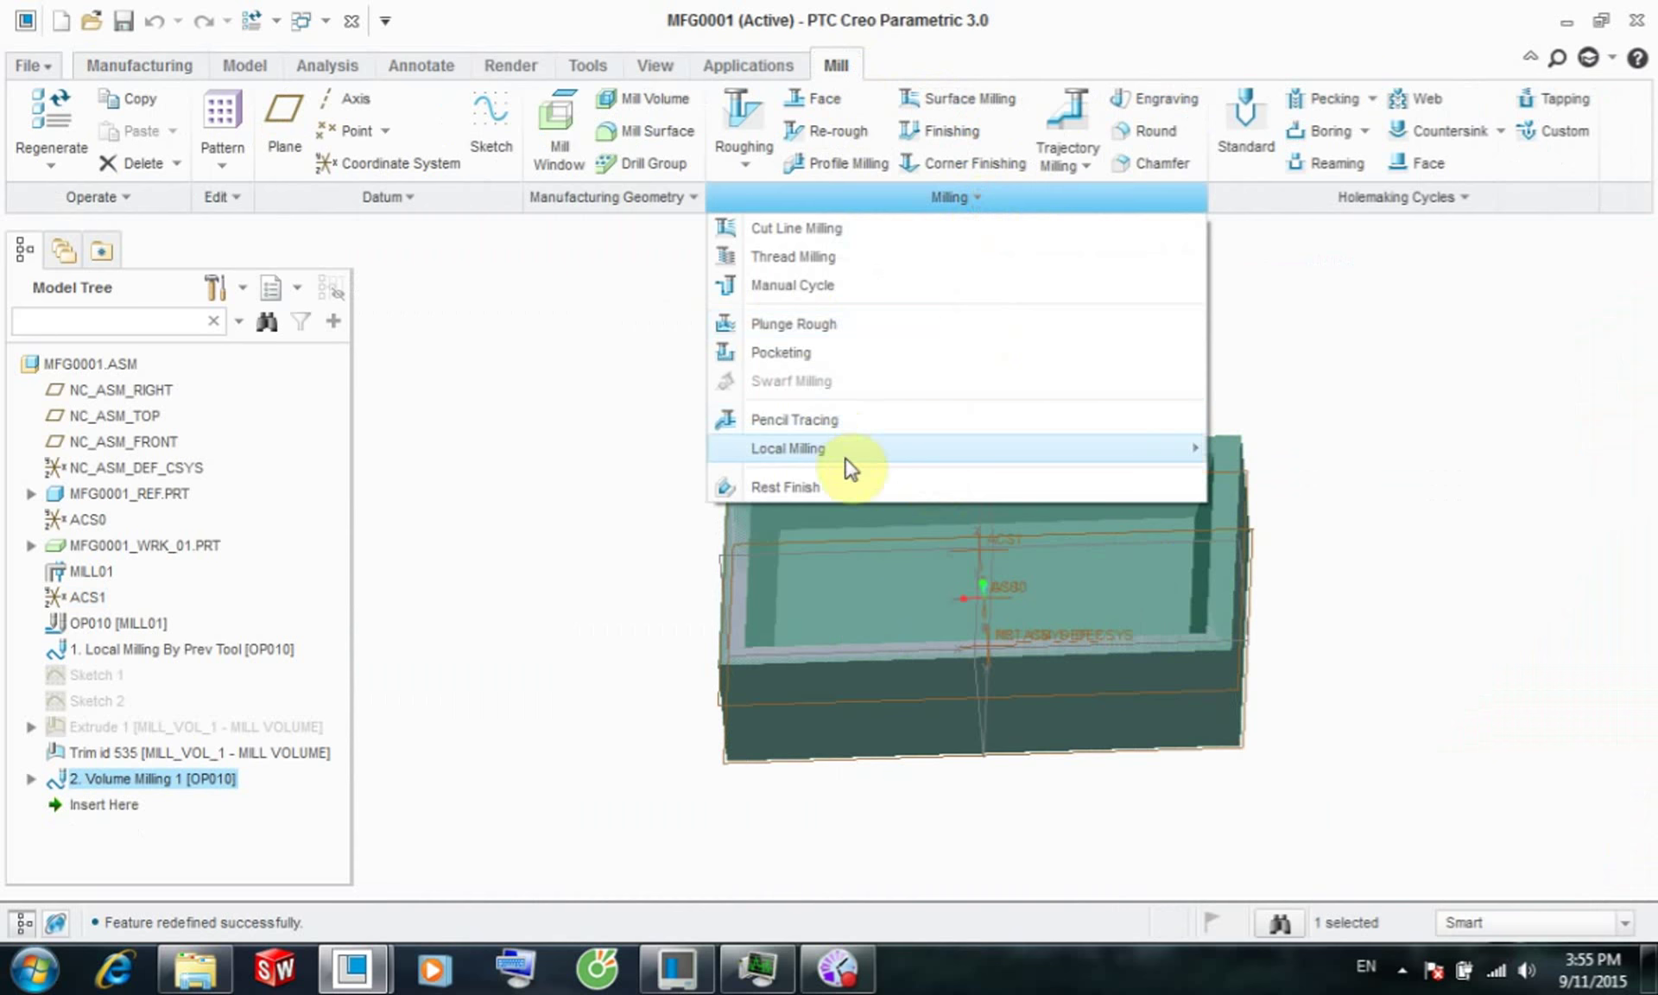
pyautogui.click(844, 422)
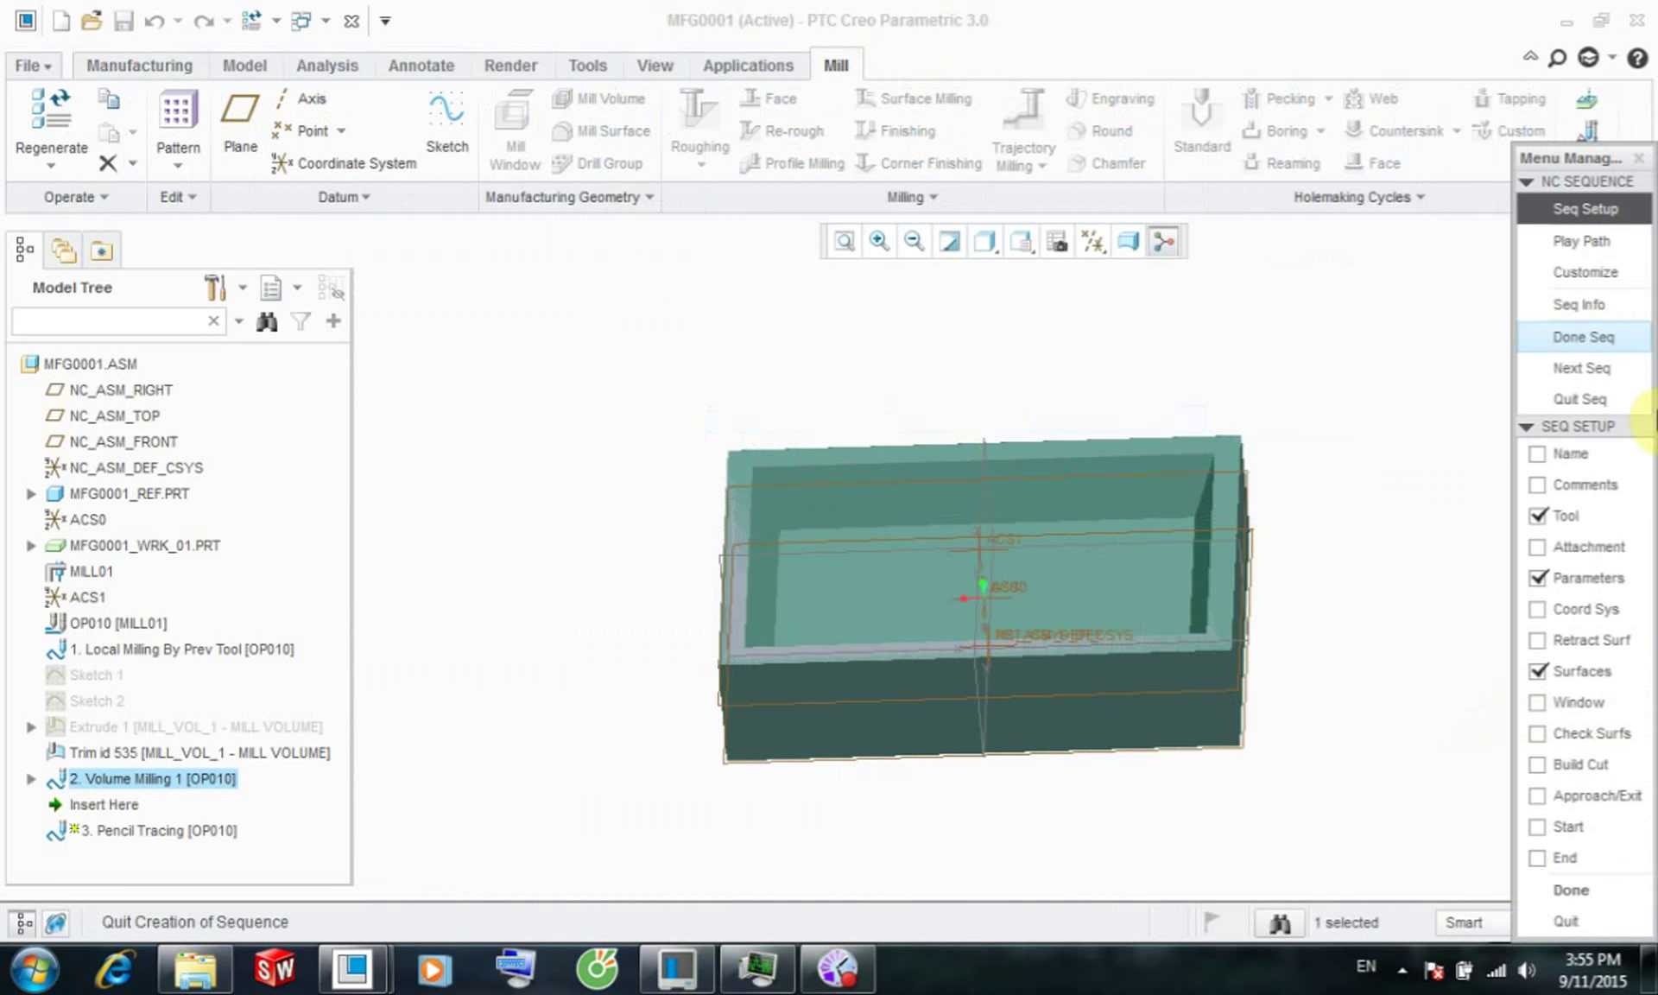
pyautogui.click(1571, 890)
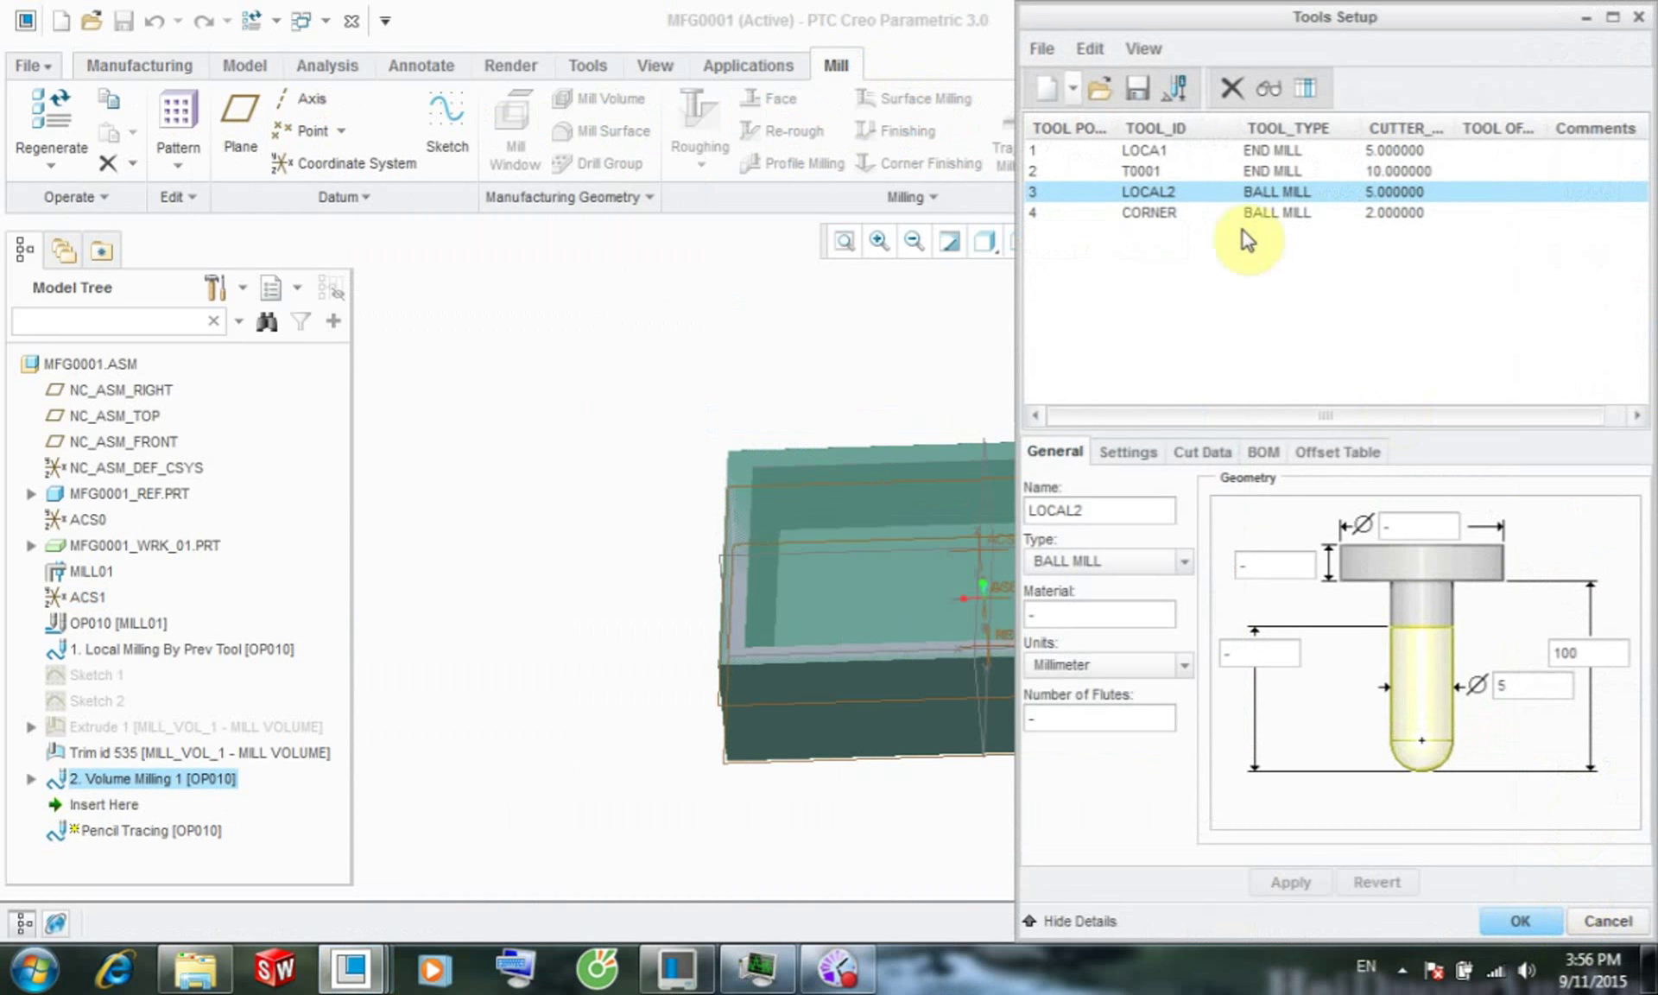
pyautogui.click(1169, 211)
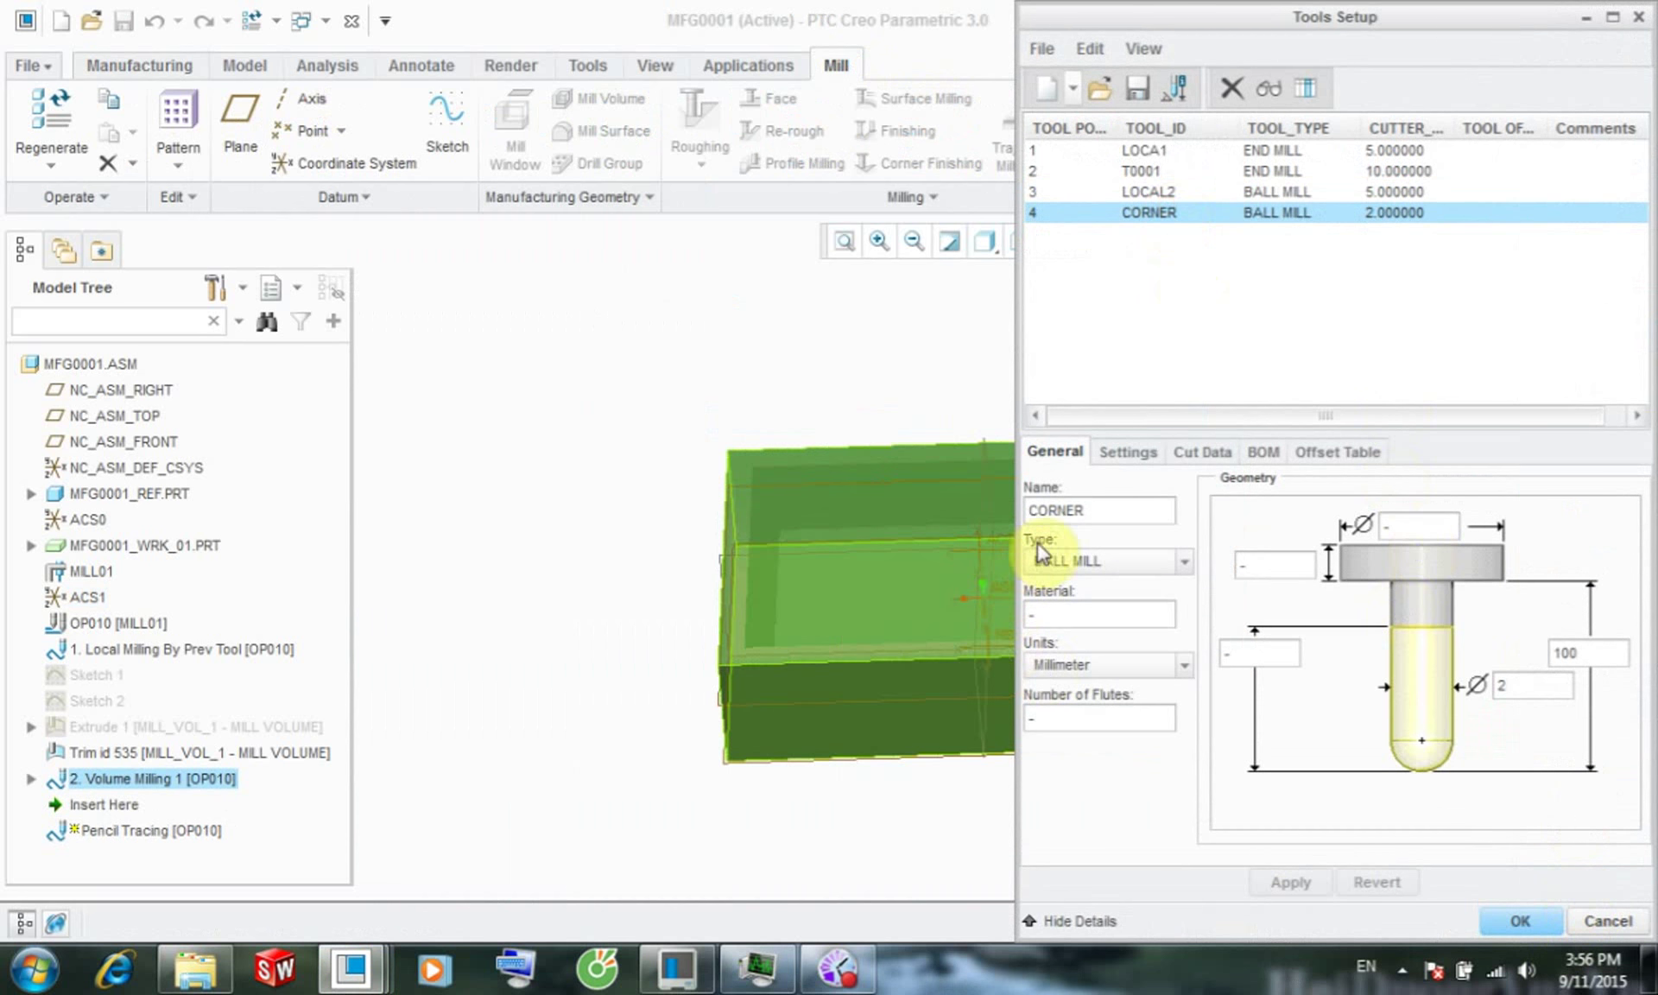
pyautogui.click(1518, 920)
# - Set the pencil tracing sequence's CUT_FEED to 1200 and CLEAR_DIST to 1
pyautogui.click(1419, 214)
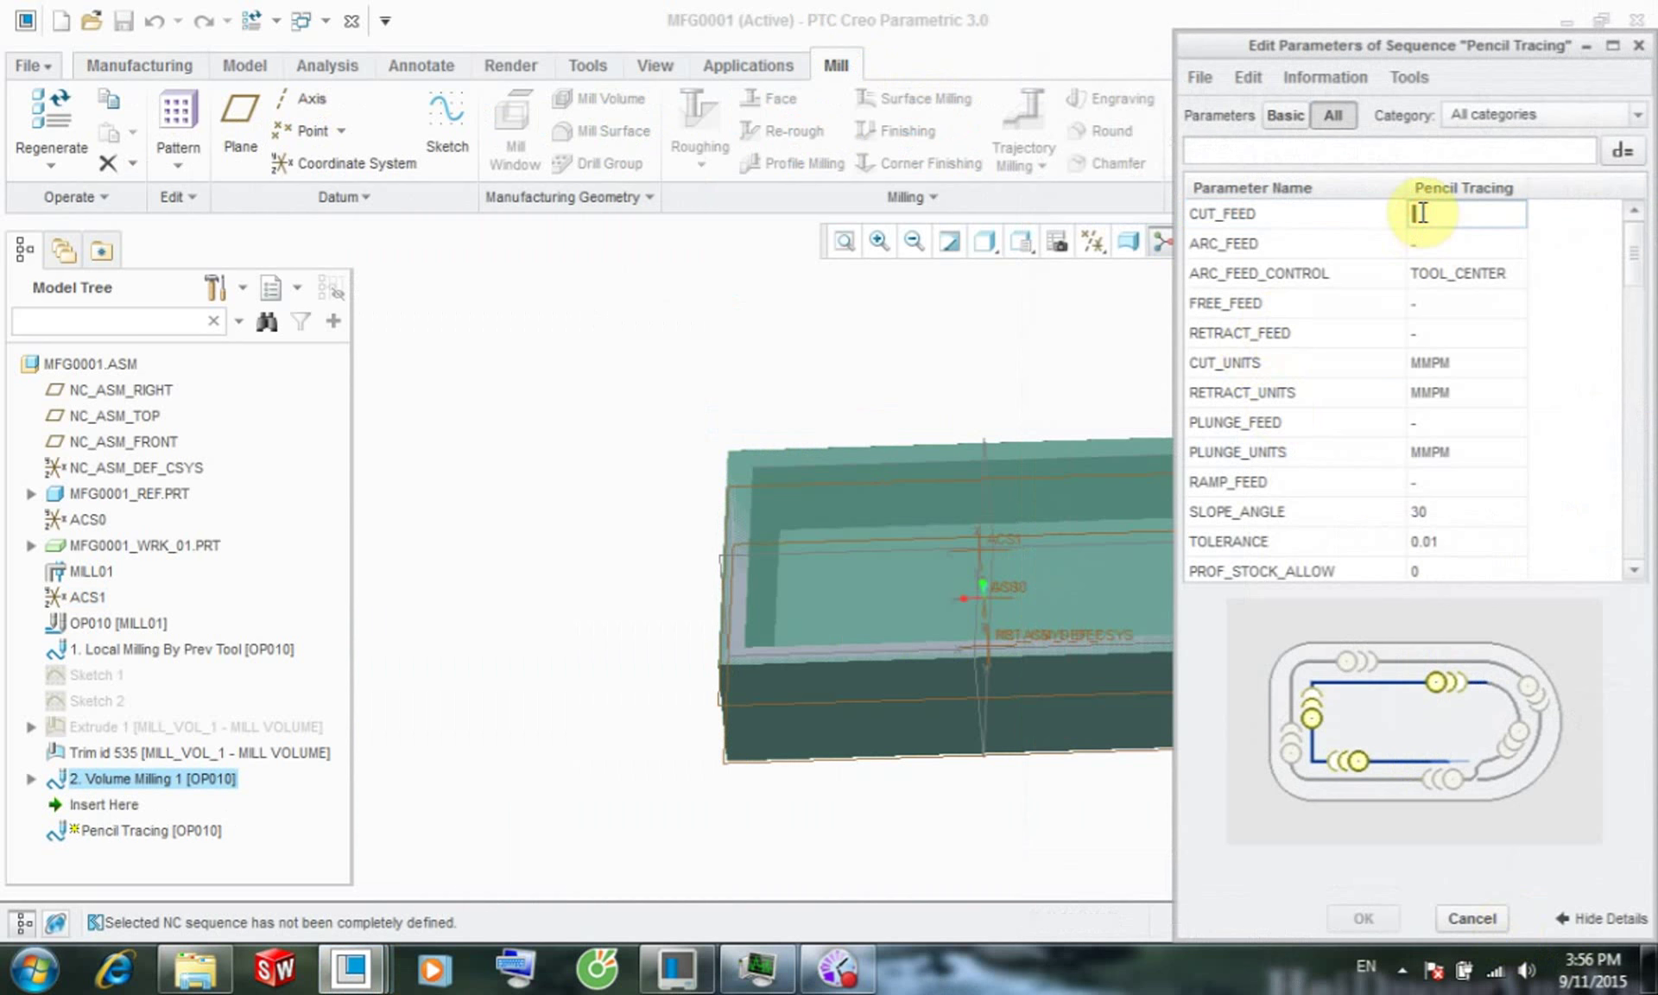
pyautogui.write('12')
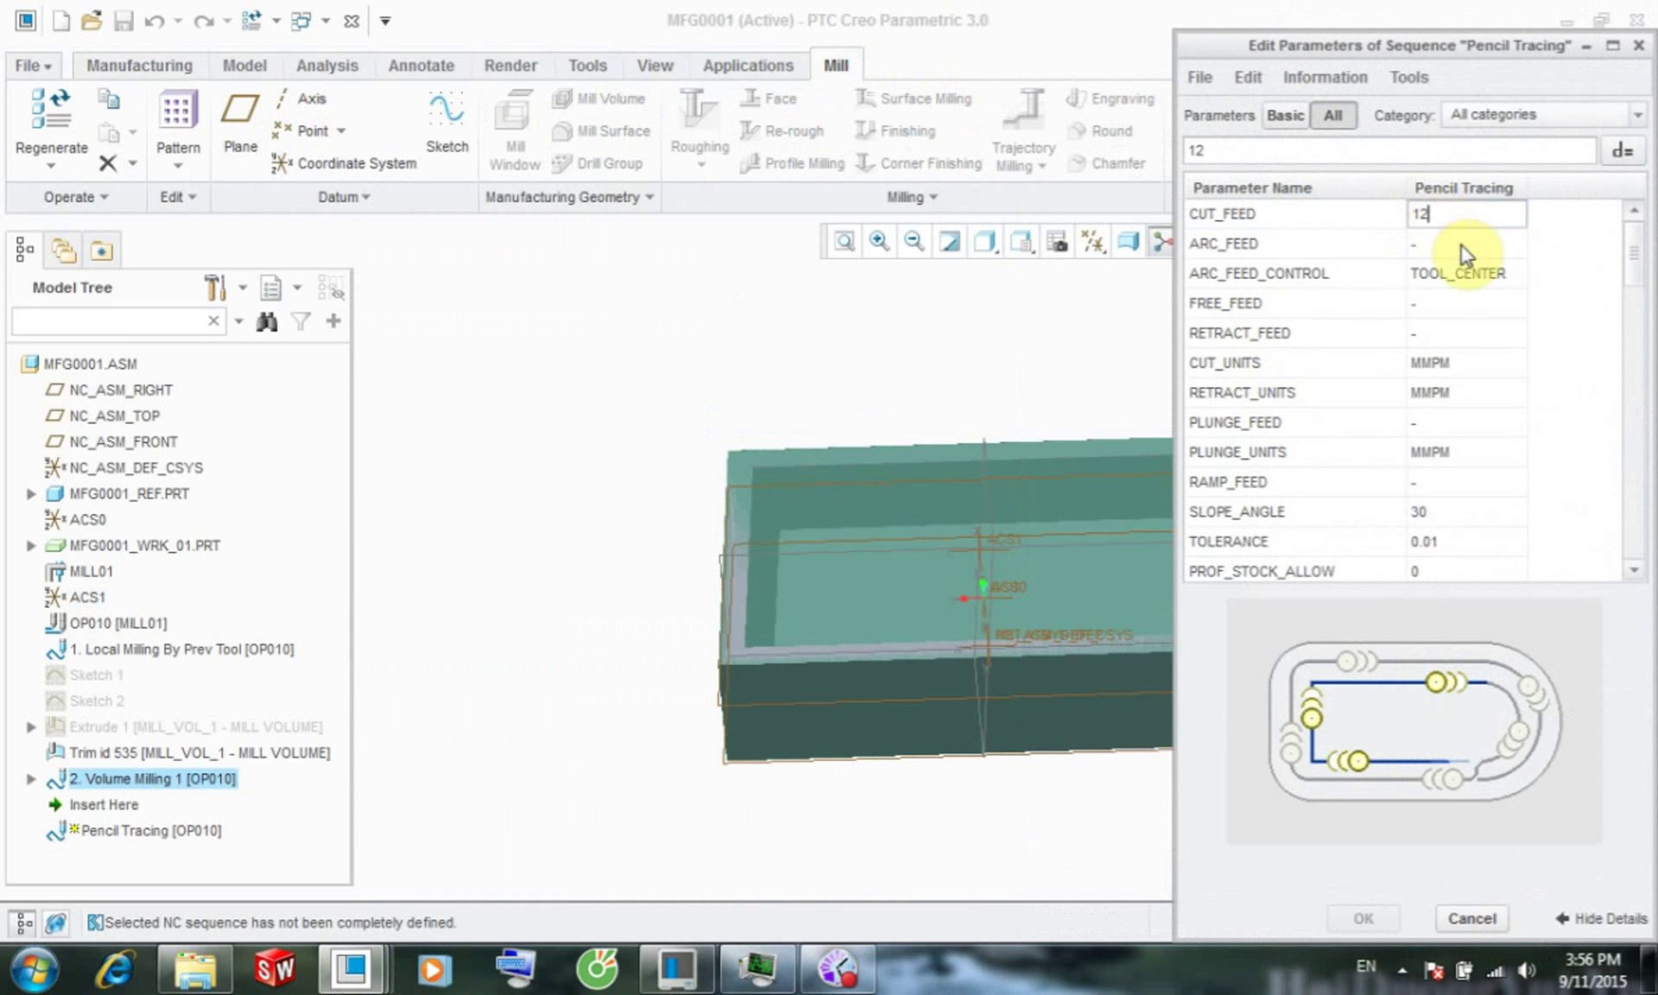
pyautogui.write('00')
pyautogui.scroll(-8, 1499, 345)
pyautogui.scroll(2, 1426, 251)
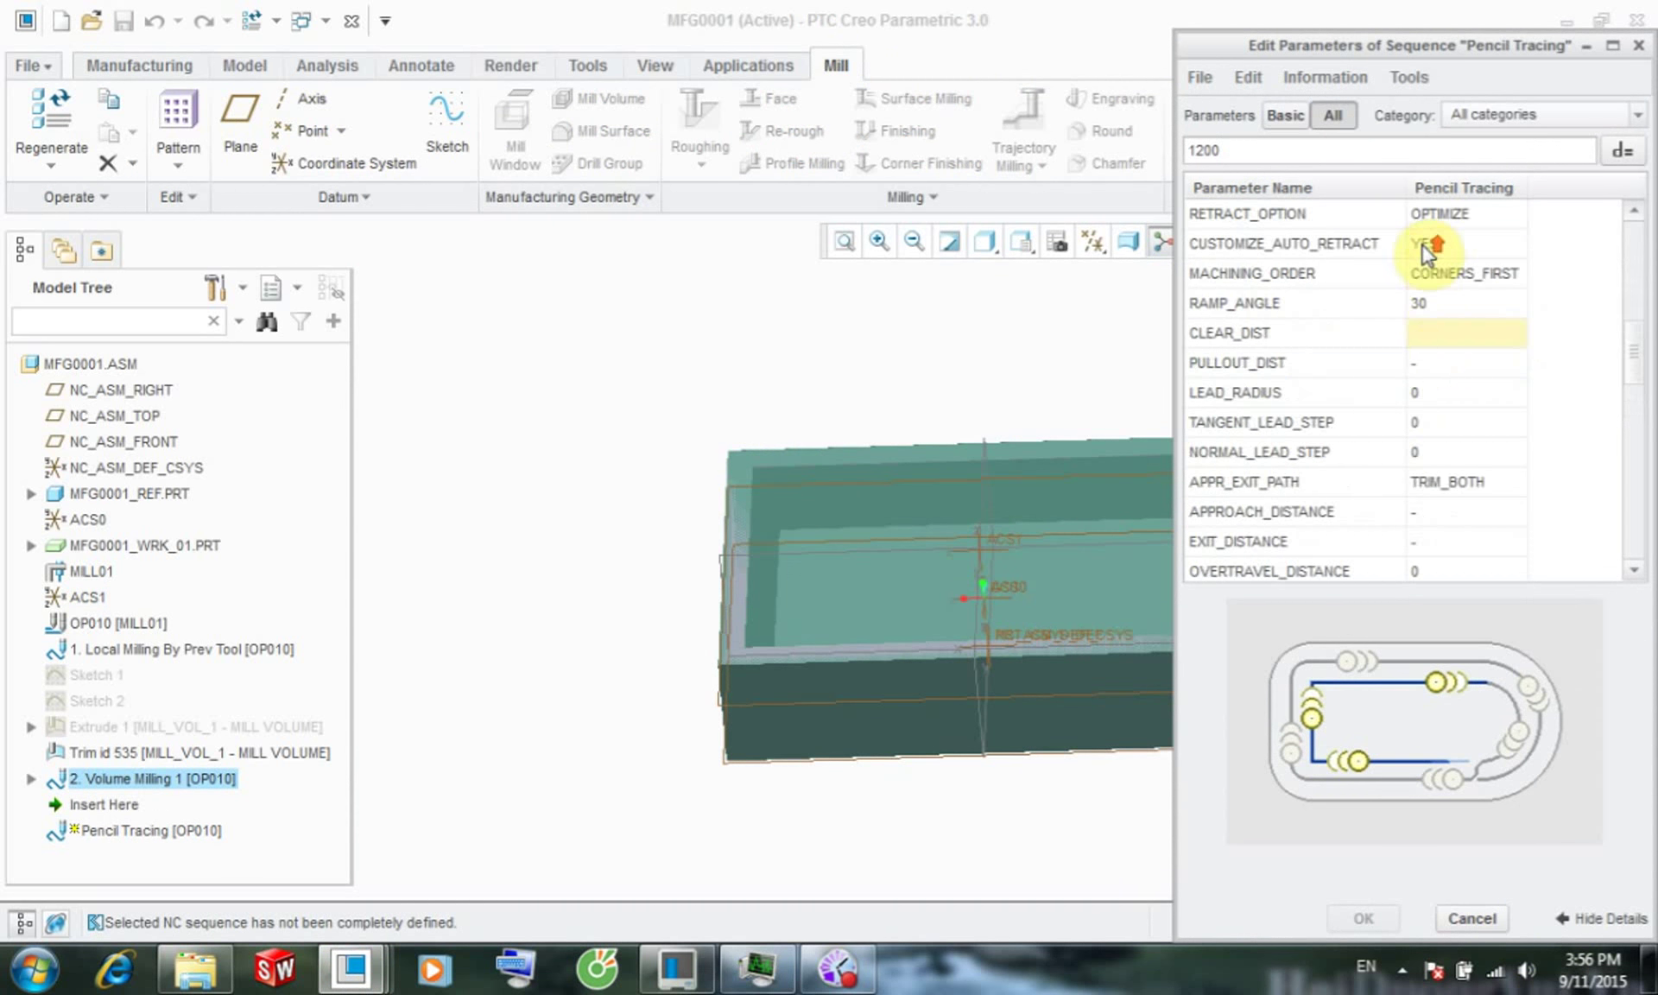
pyautogui.click(1438, 342)
pyautogui.scroll(-6, 1445, 357)
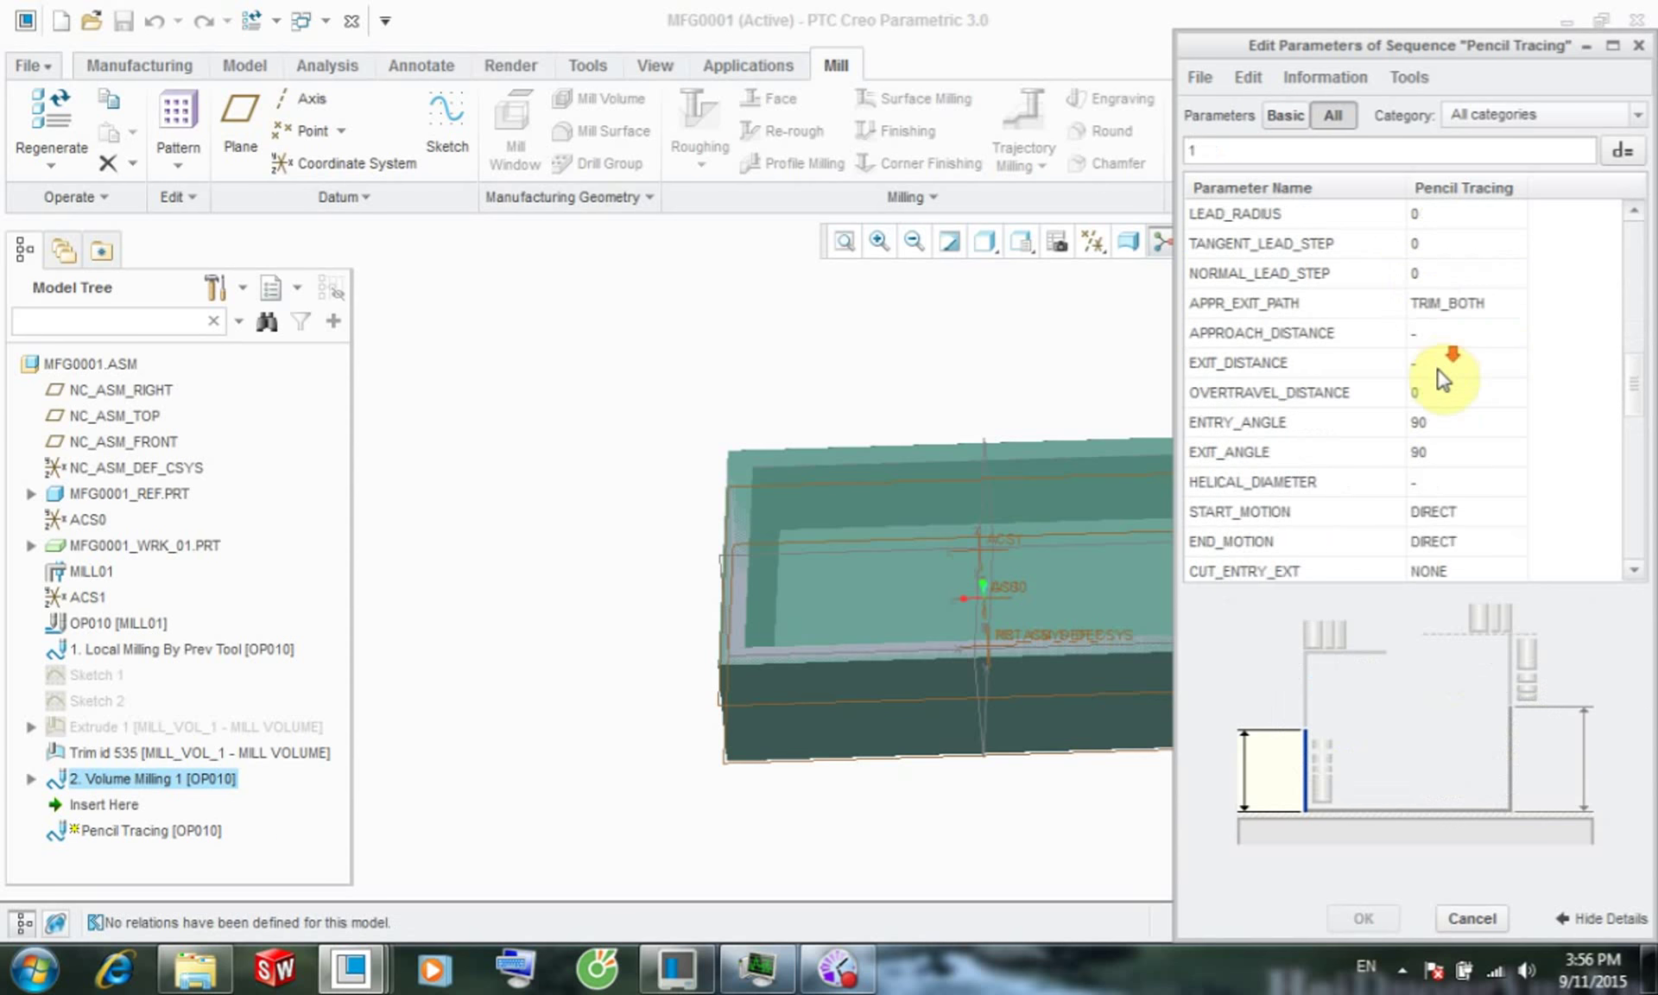
# - Set the pencil tracing SPINDLE_SPEED to 2000 and accept the sequence parameters
pyautogui.click(1458, 335)
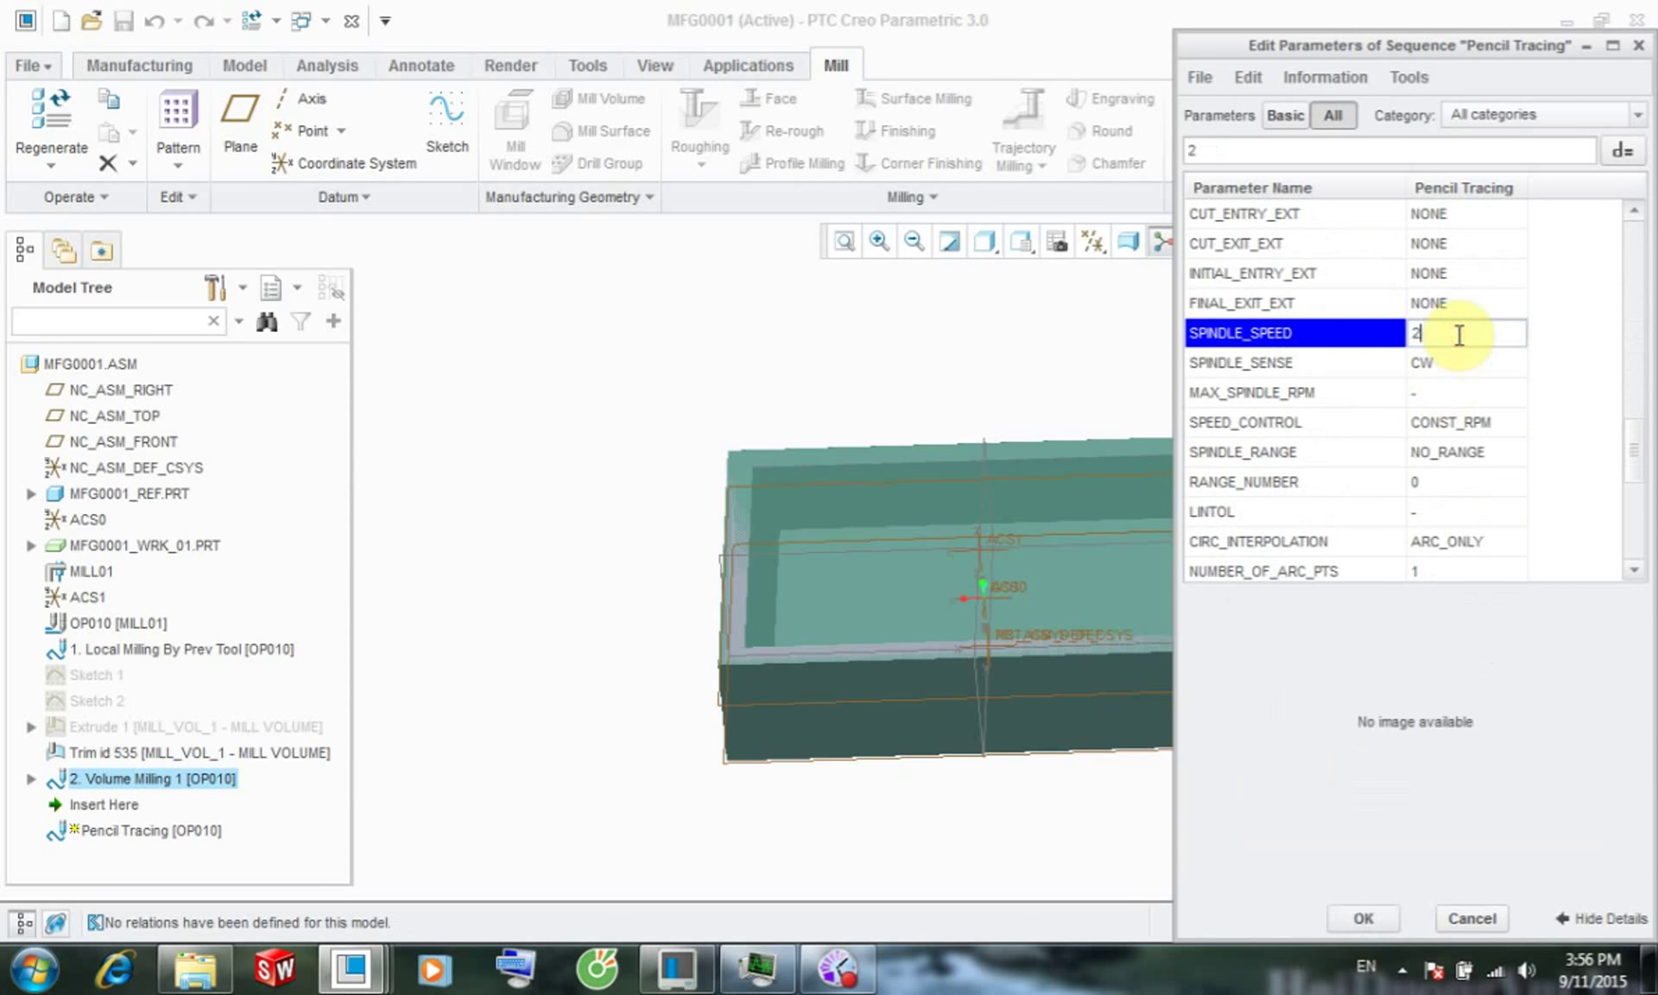
pyautogui.scroll(-3, 1480, 370)
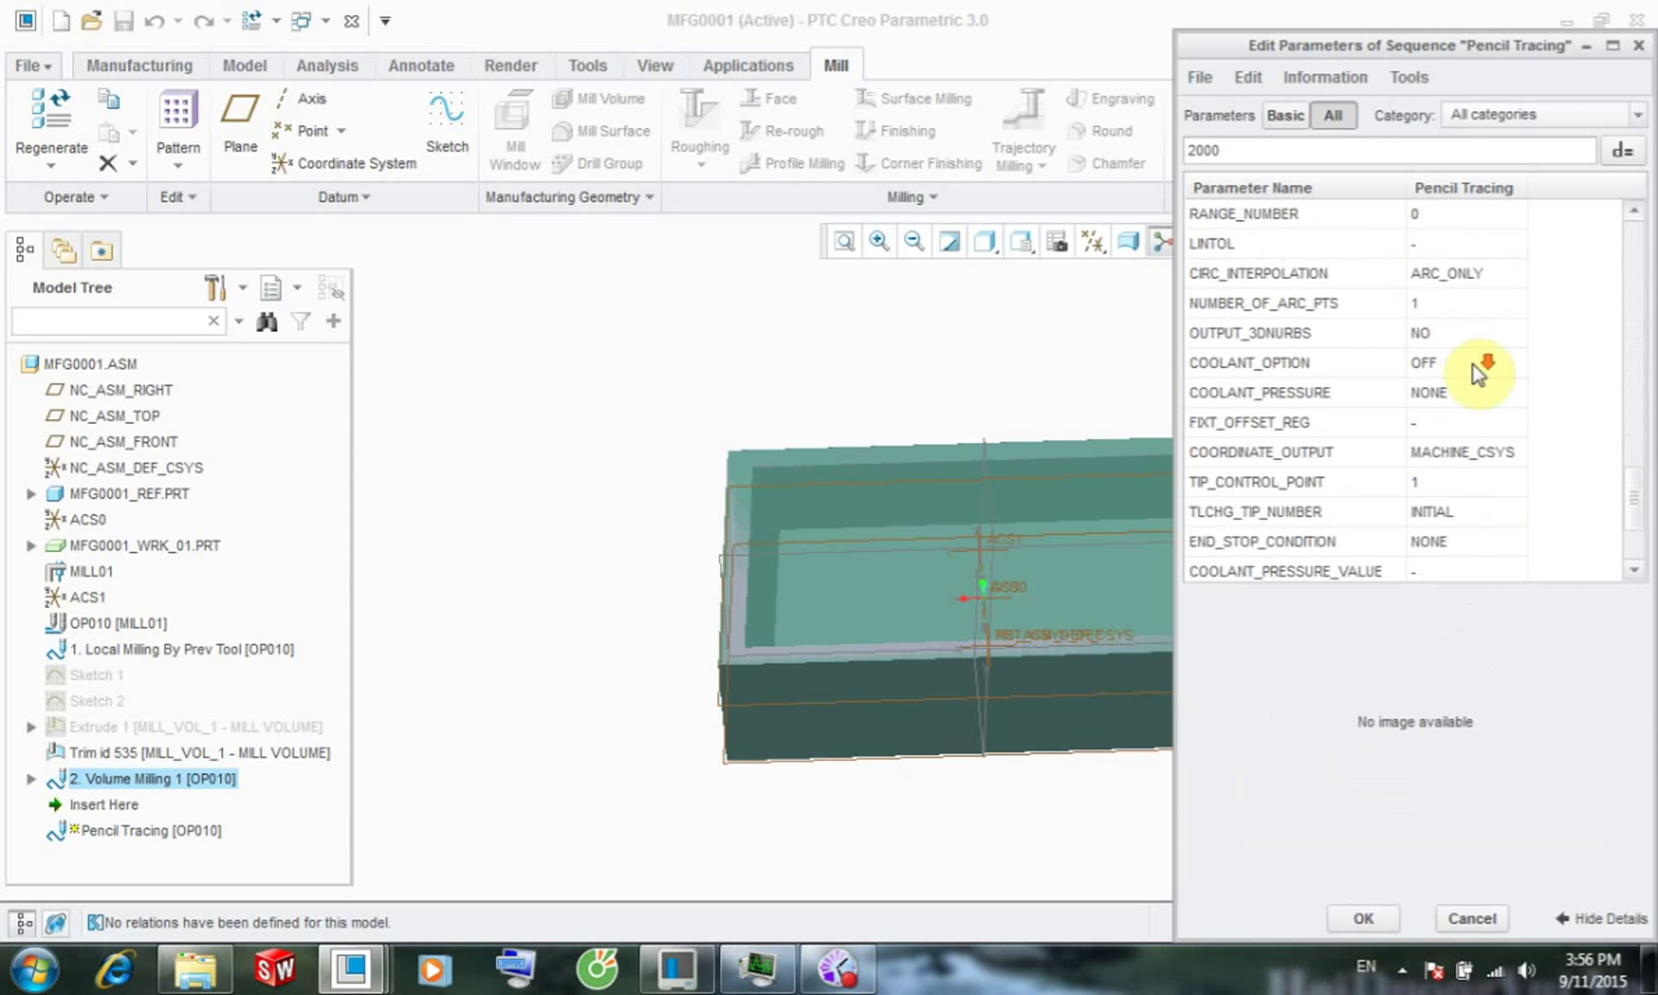
pyautogui.scroll(4, 1480, 370)
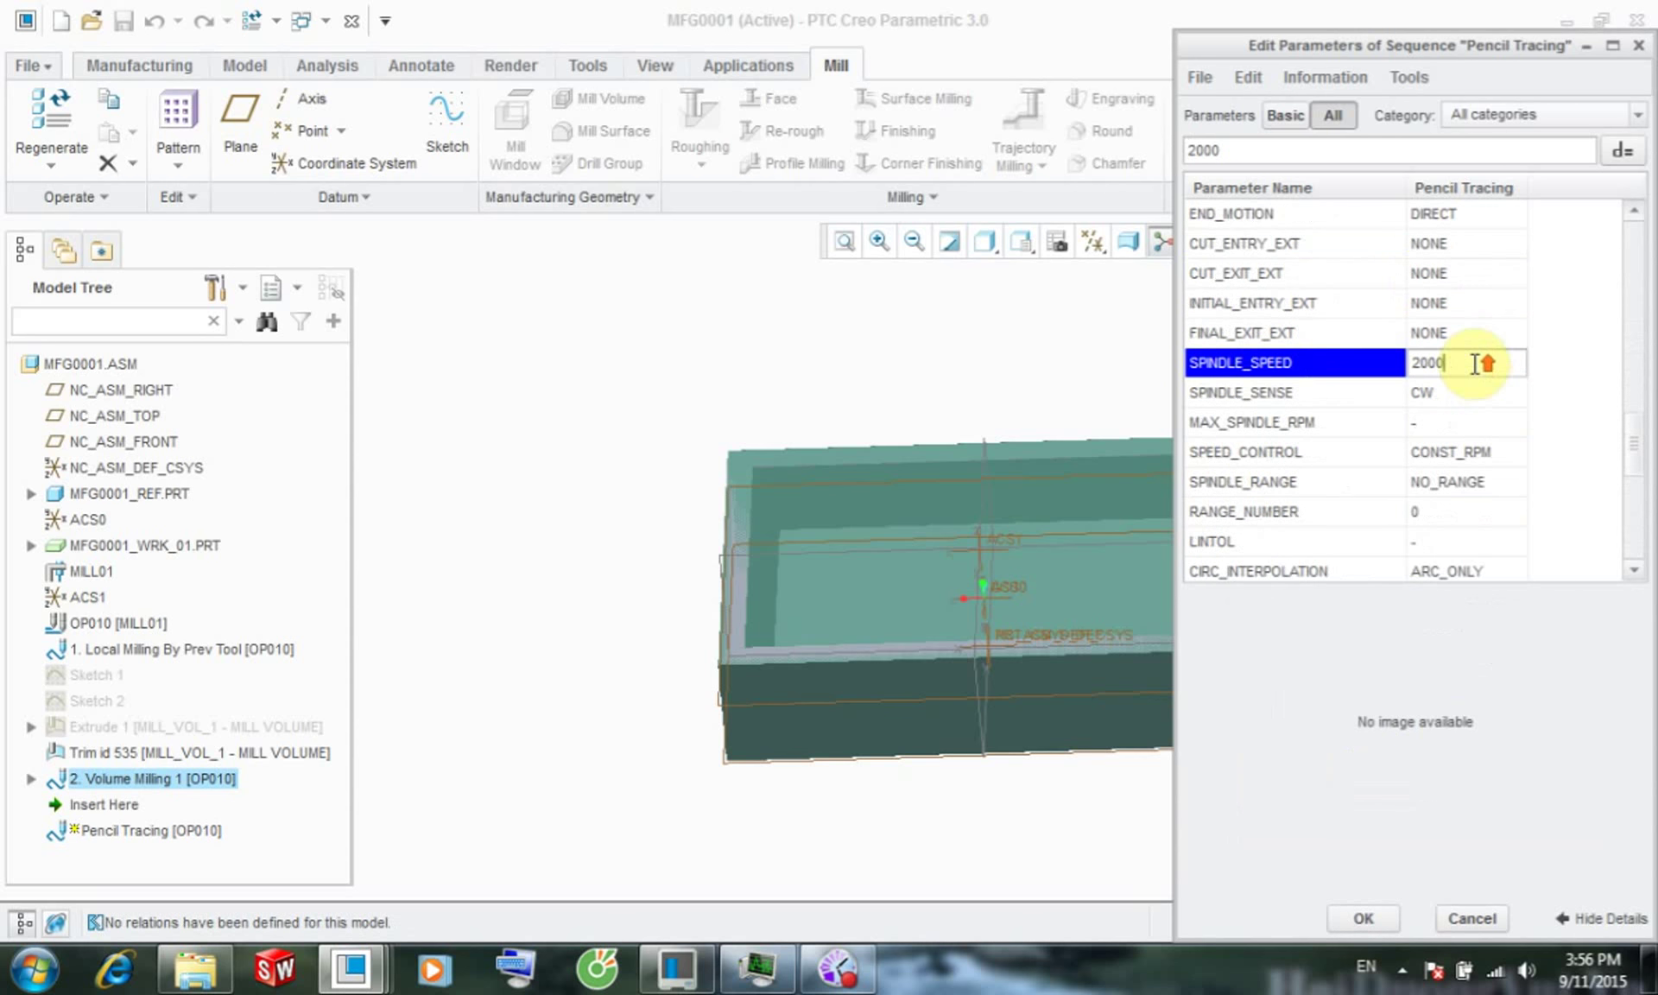
pyautogui.click(1373, 918)
# - Select the pocket's four side walls and floor from the model as the surfaces to machine, and finish the surface selection
pyautogui.click(1570, 765)
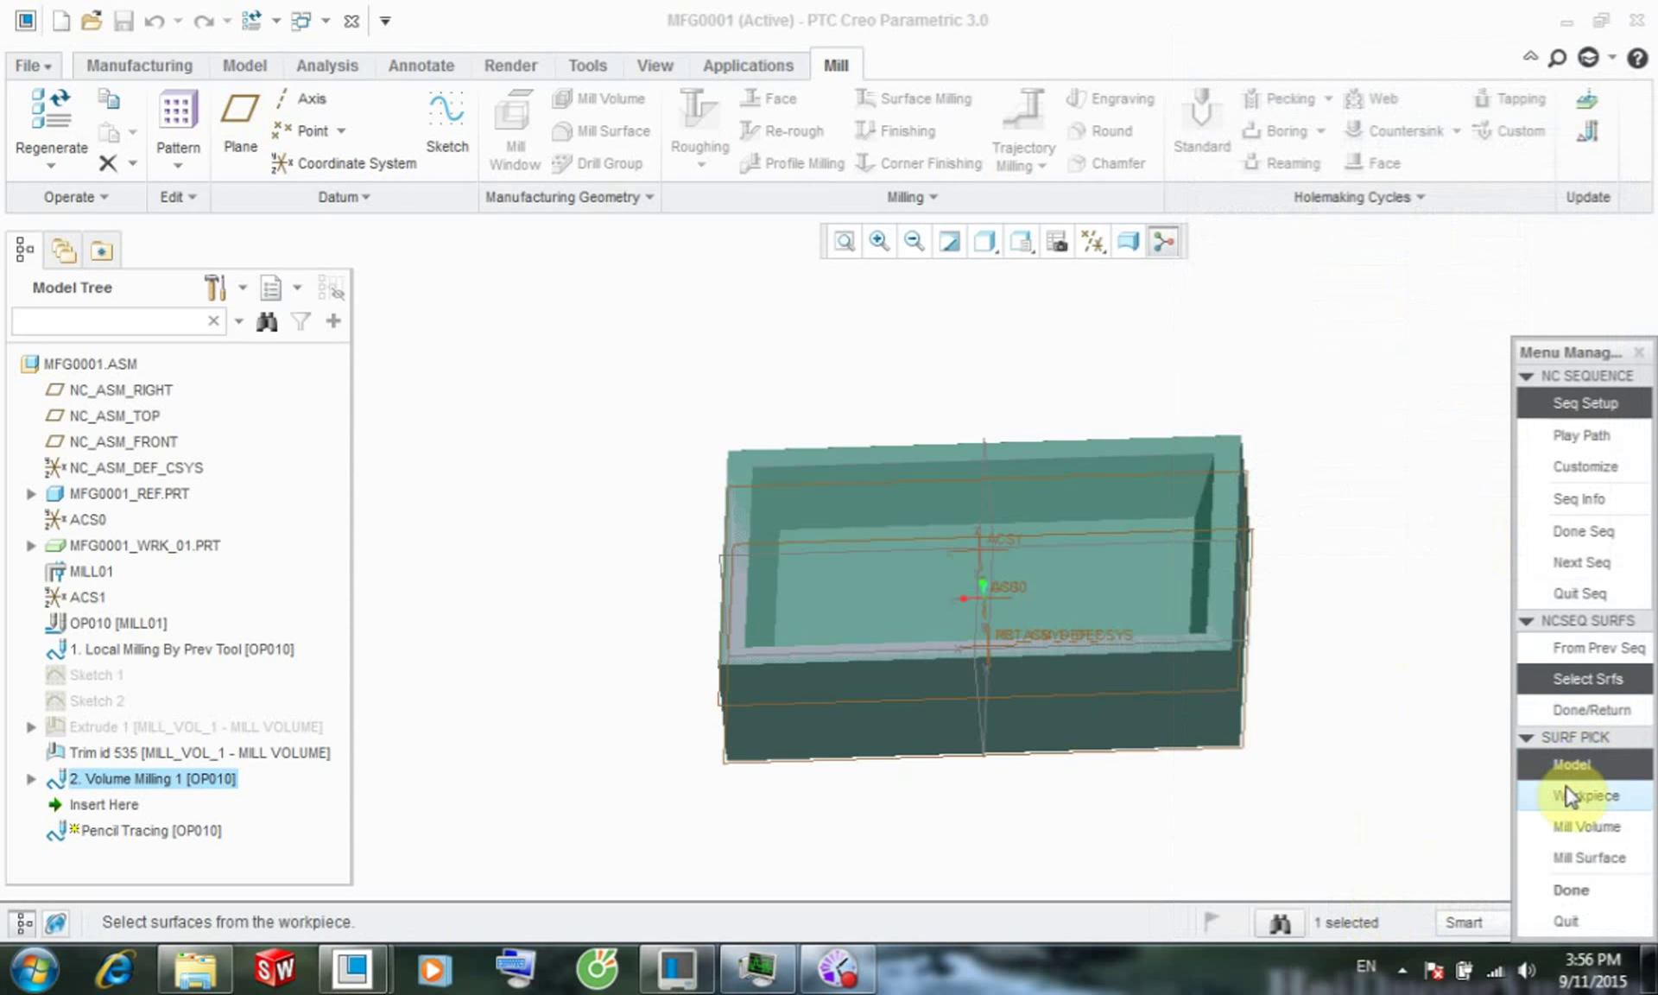
pyautogui.click(1564, 765)
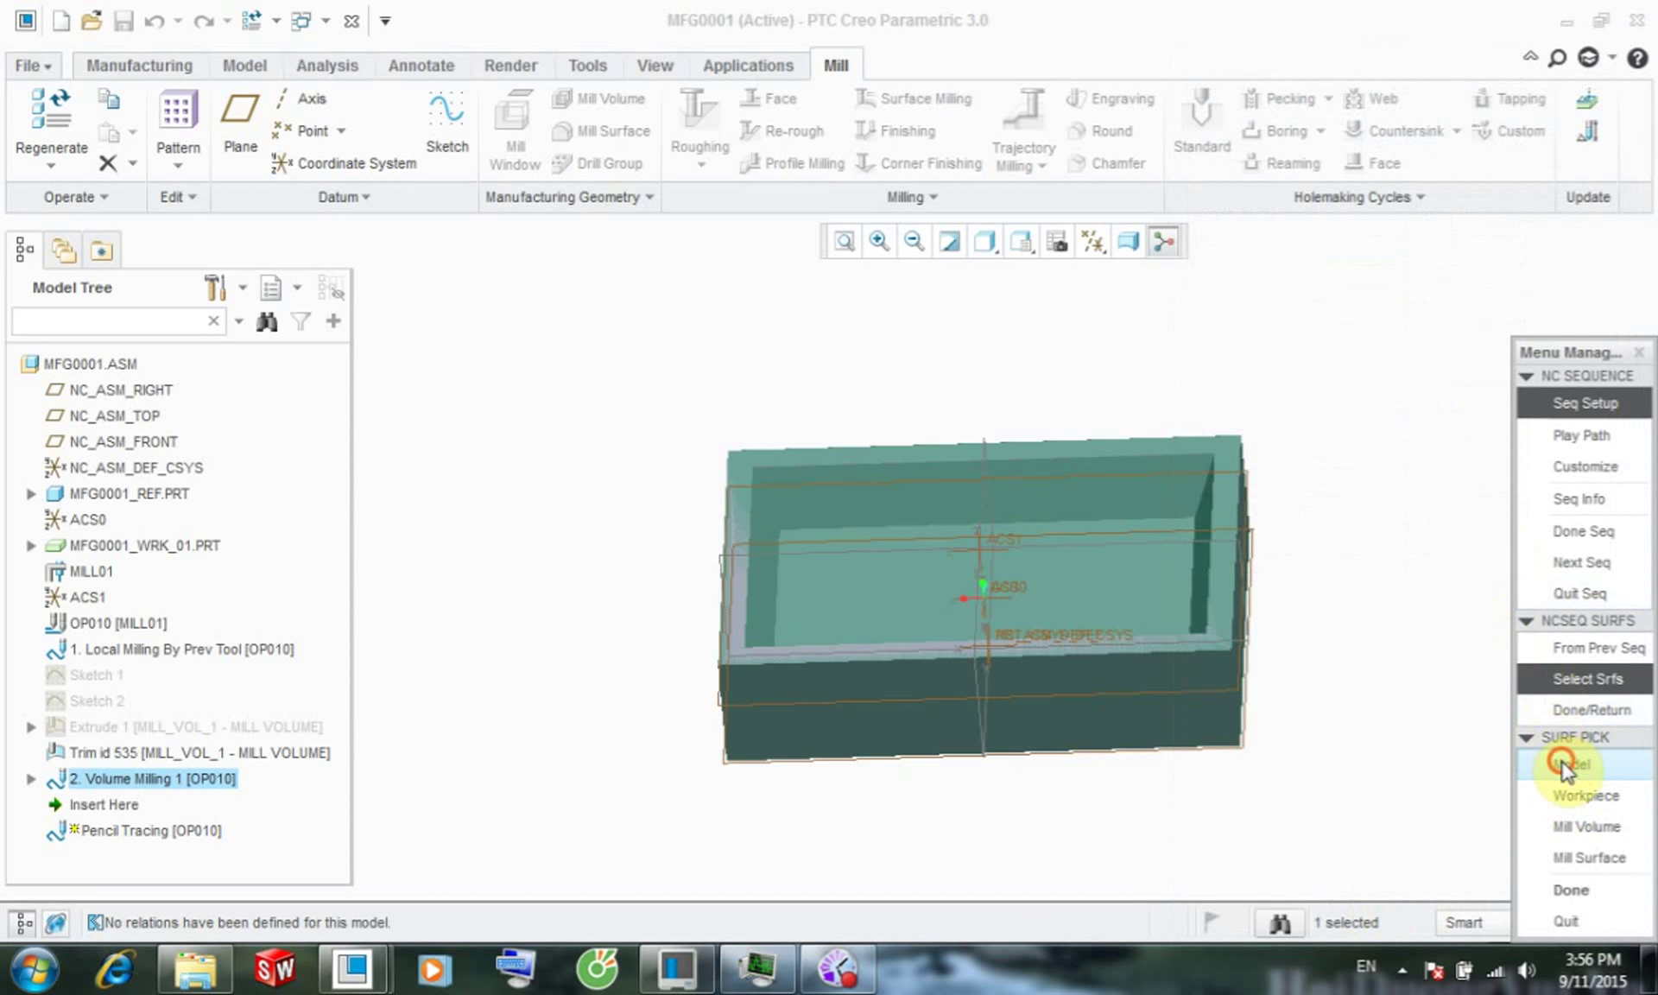
pyautogui.click(1588, 893)
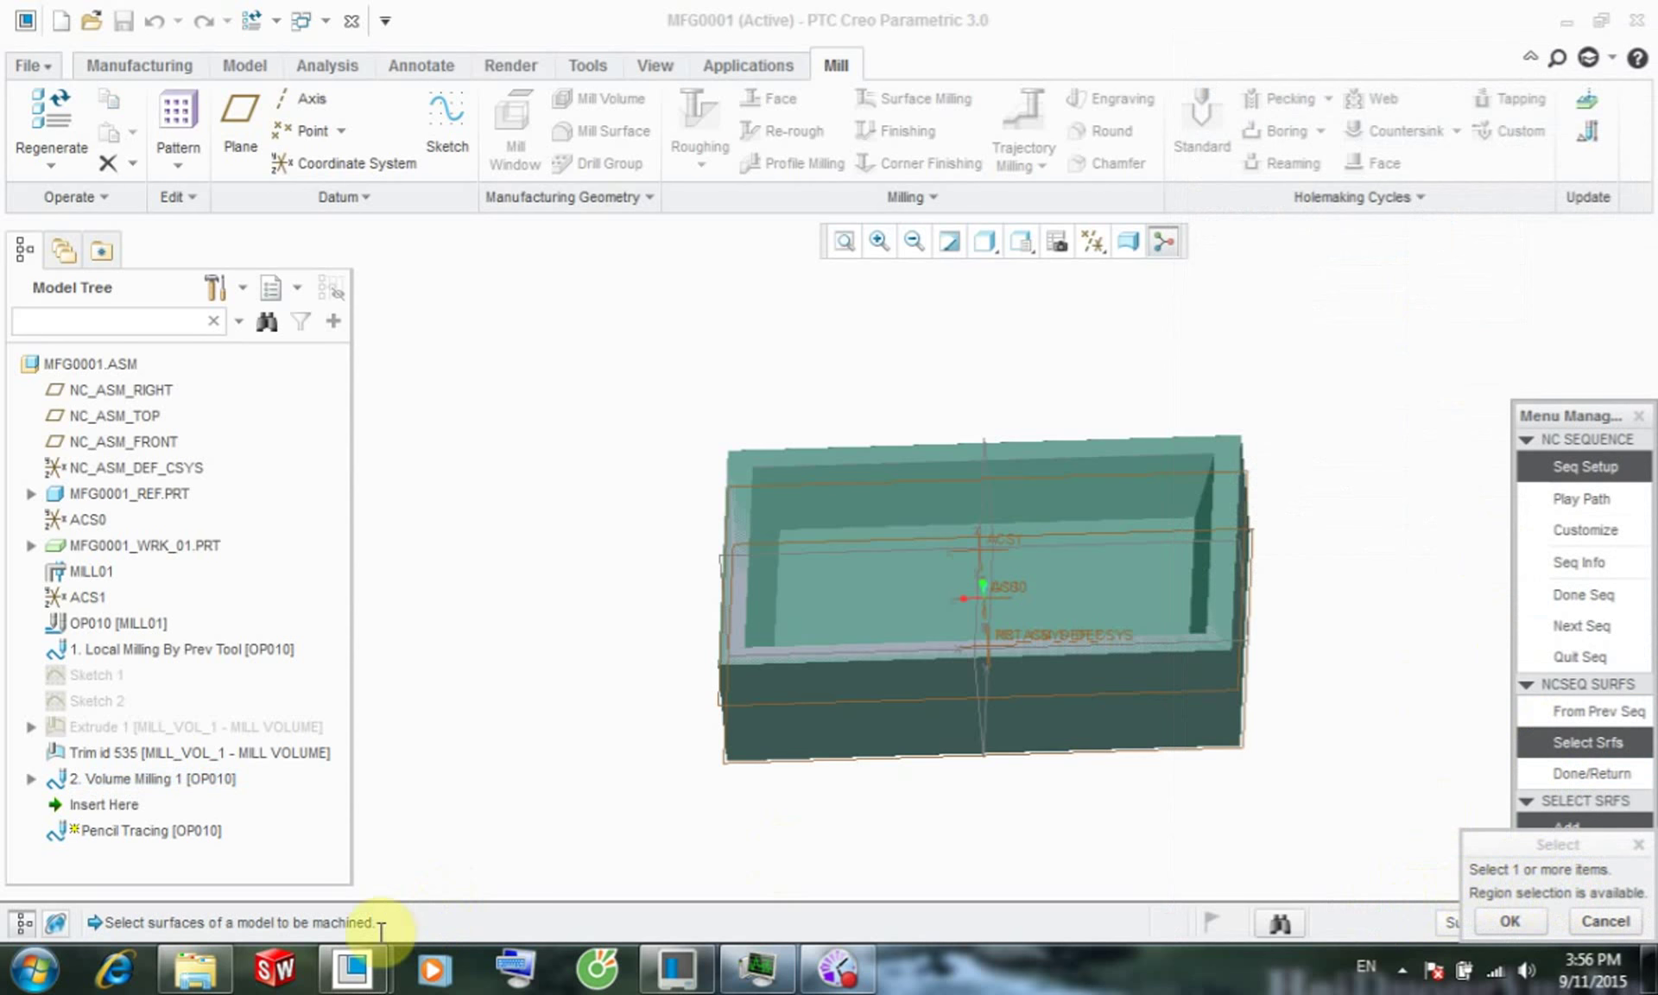
pyautogui.click(801, 506)
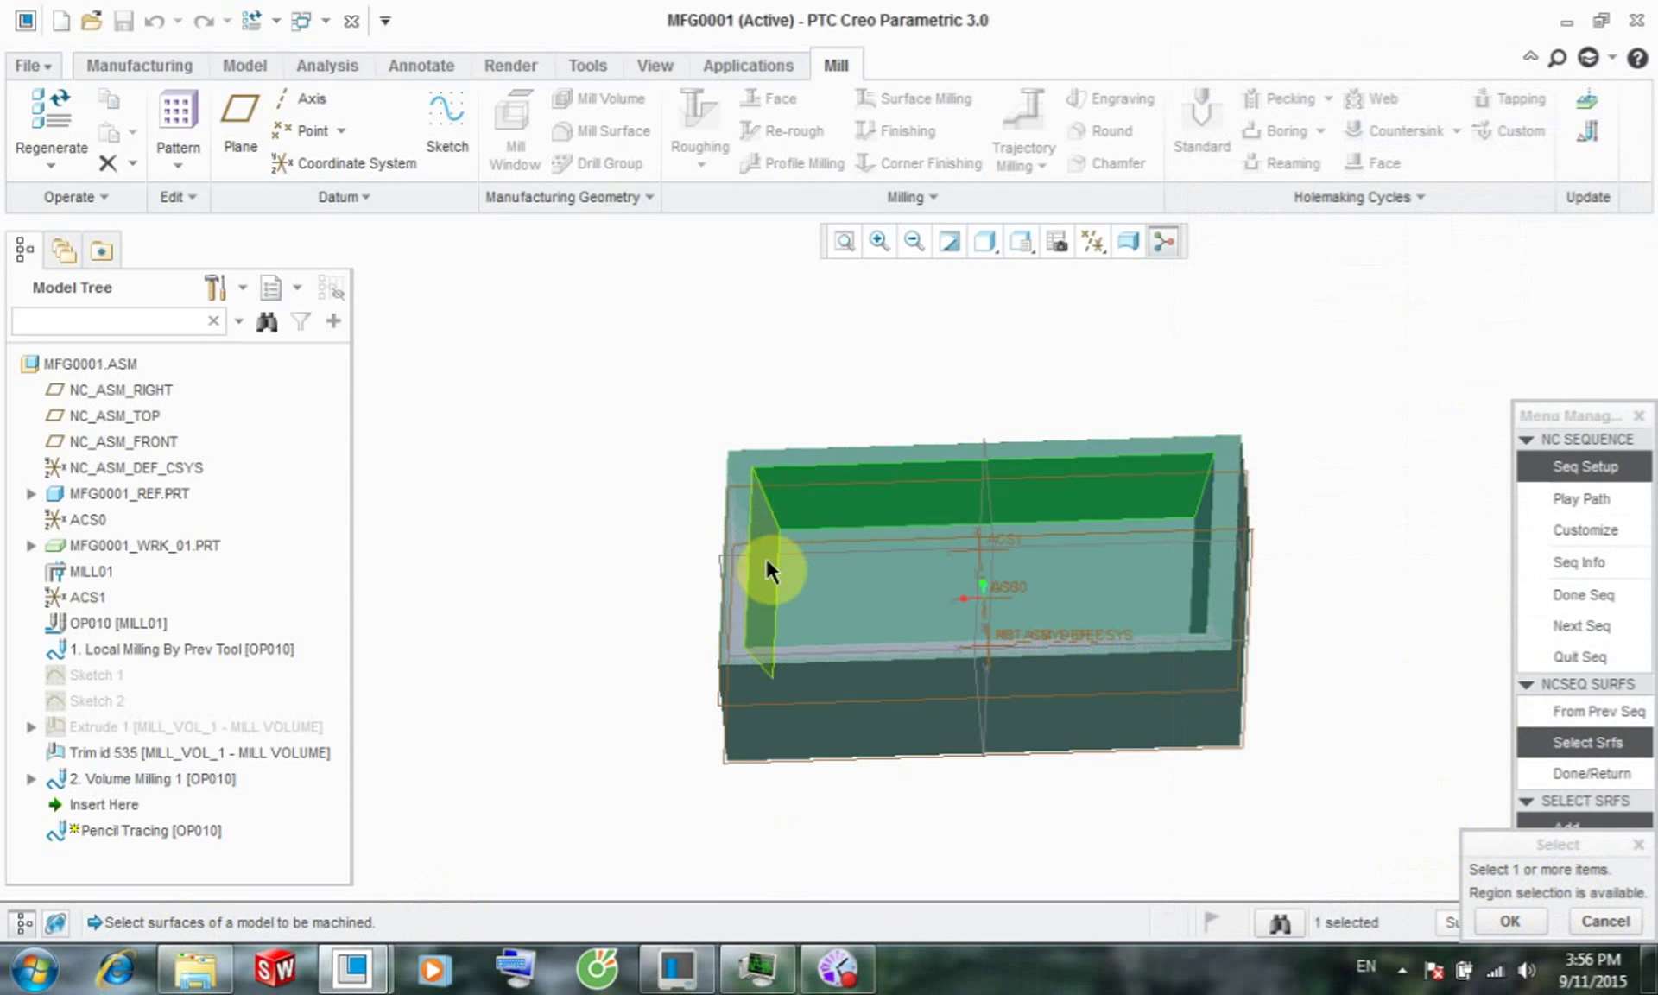
pyautogui.moveTo(766, 558); pyautogui.dragTo(782, 675, button='middle')
pyautogui.keyDown('ctrl'); pyautogui.click(765, 587); pyautogui.keyUp('ctrl')
pyautogui.keyDown('ctrl'); pyautogui.click(1179, 691); pyautogui.keyUp('ctrl')
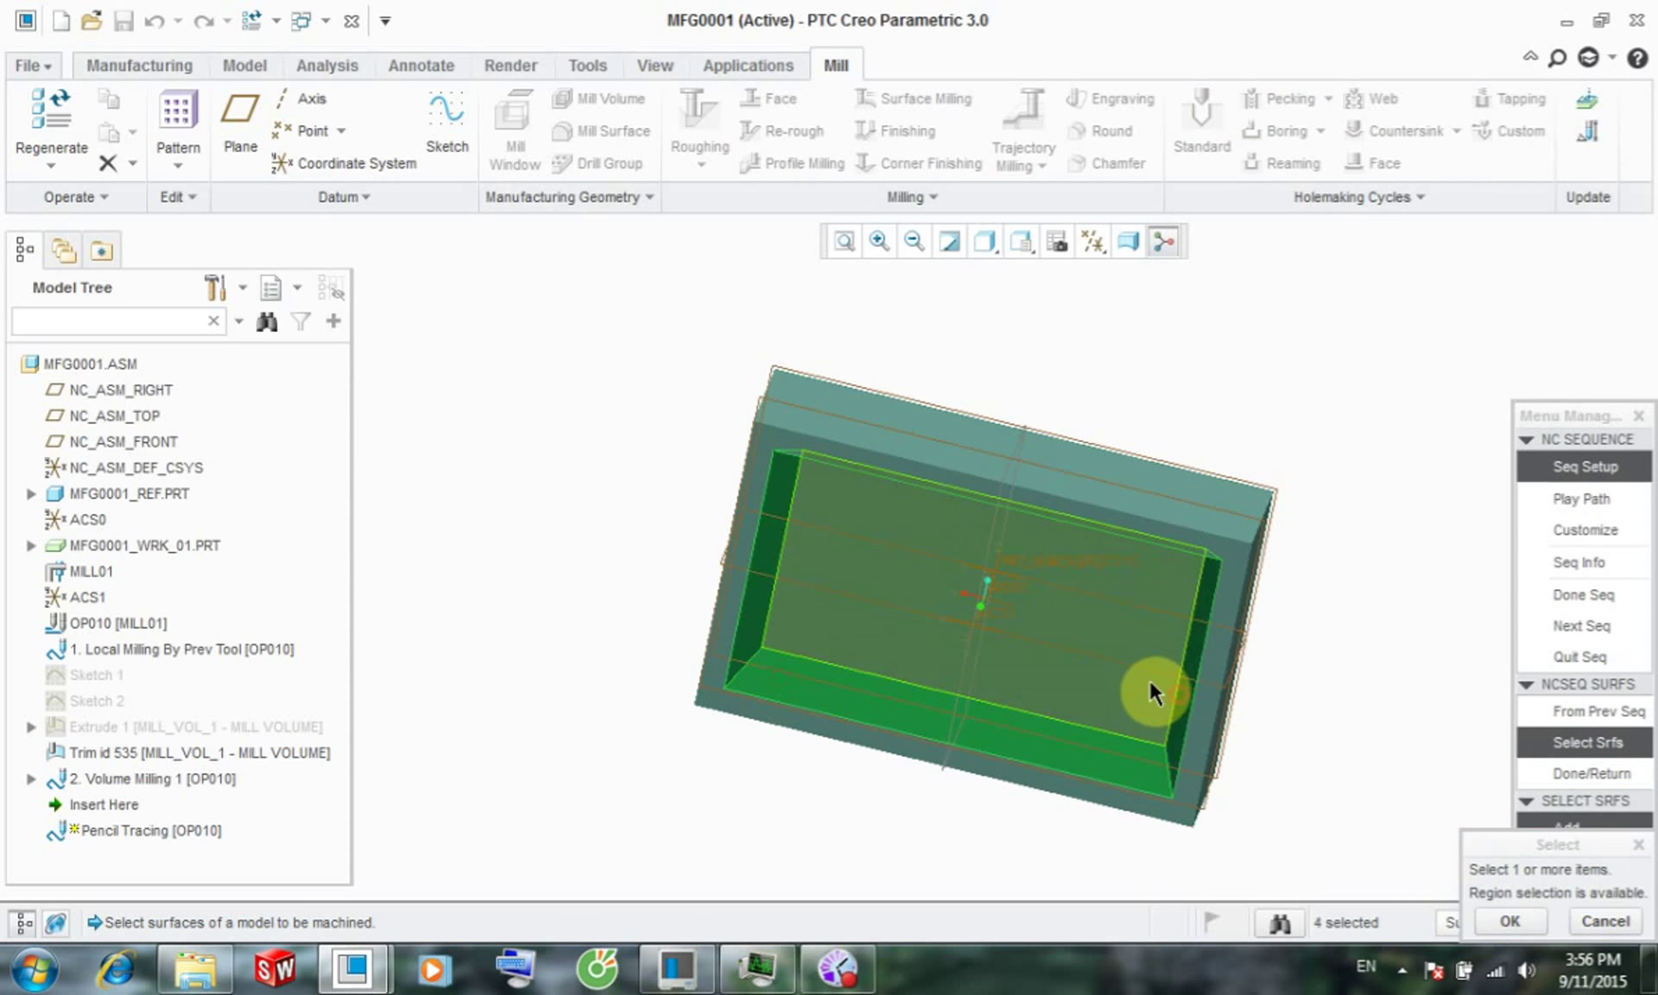
pyautogui.keyDown('ctrl'); pyautogui.click(1126, 667); pyautogui.keyUp('ctrl')
pyautogui.moveTo(1126, 666); pyautogui.dragTo(1177, 522, button='middle')
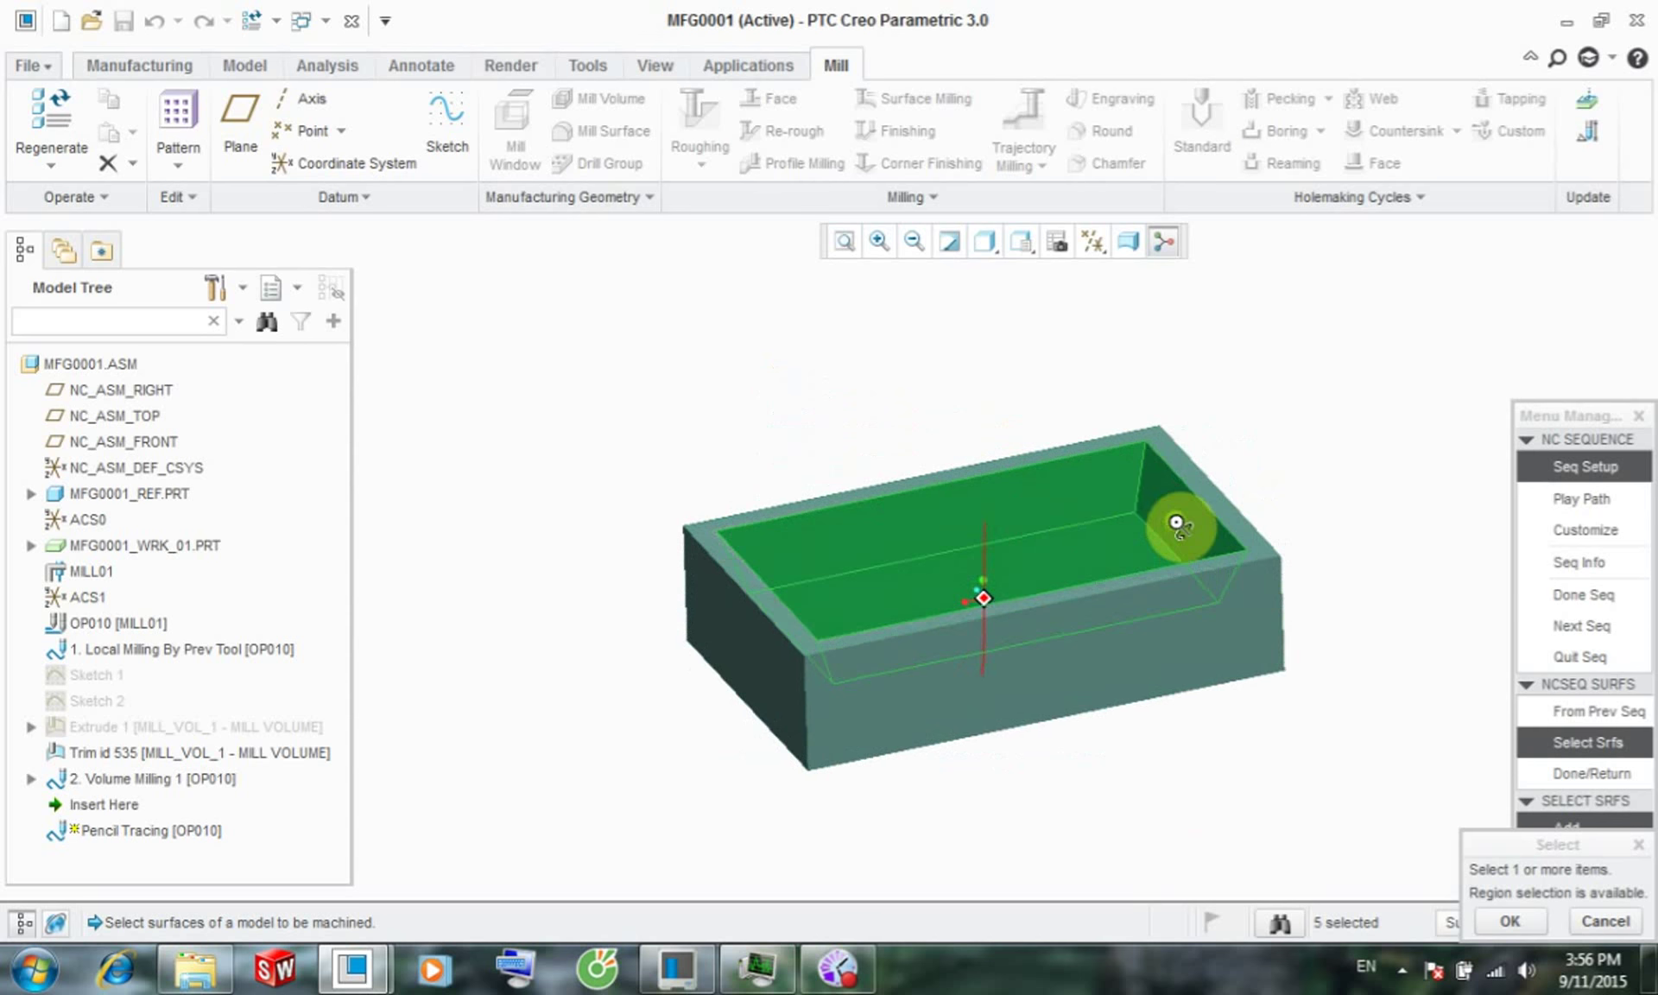
pyautogui.click(1507, 920)
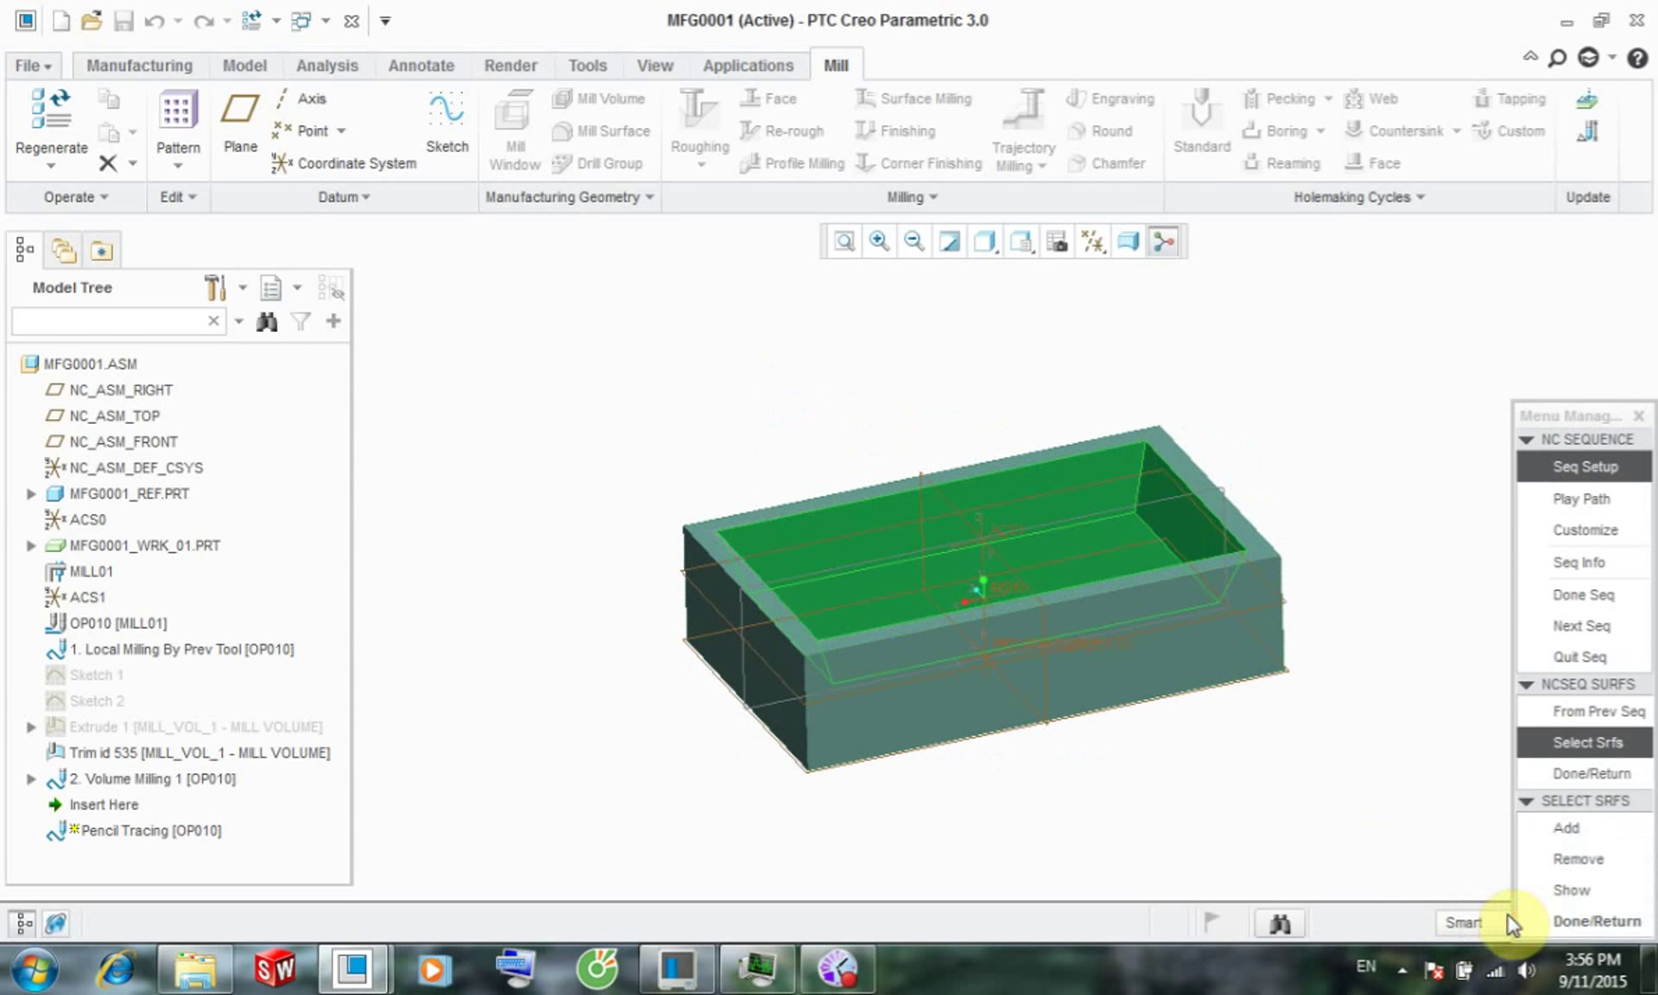
pyautogui.click(1584, 921)
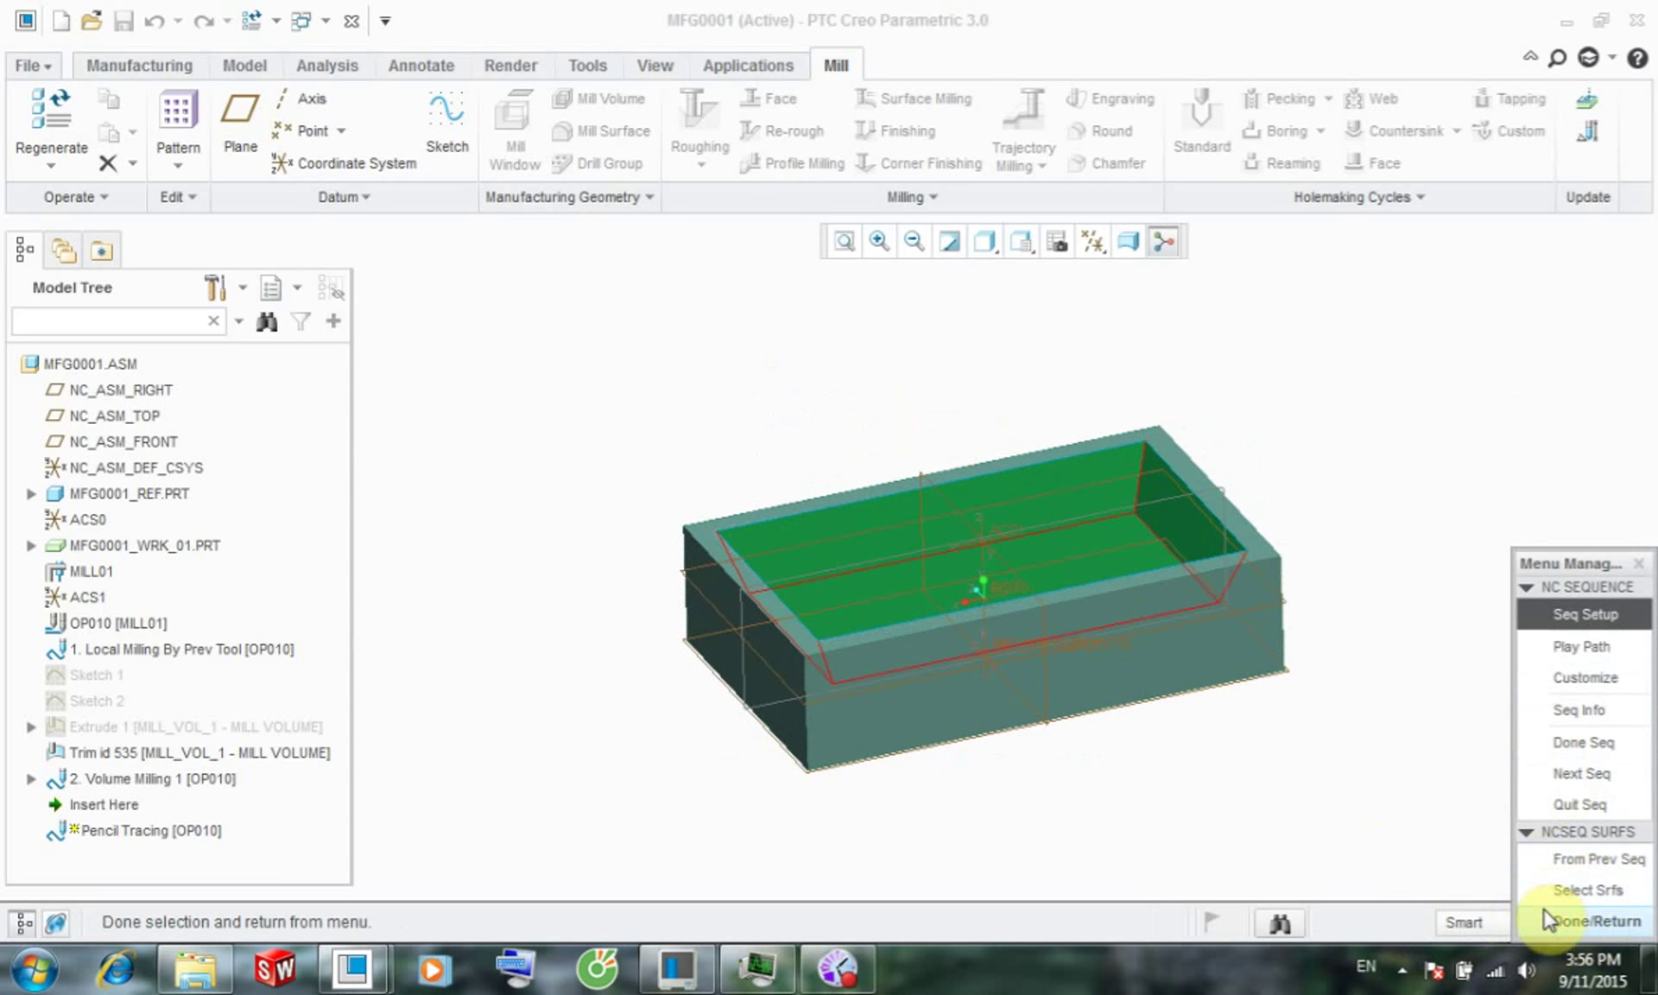
pyautogui.click(1564, 921)
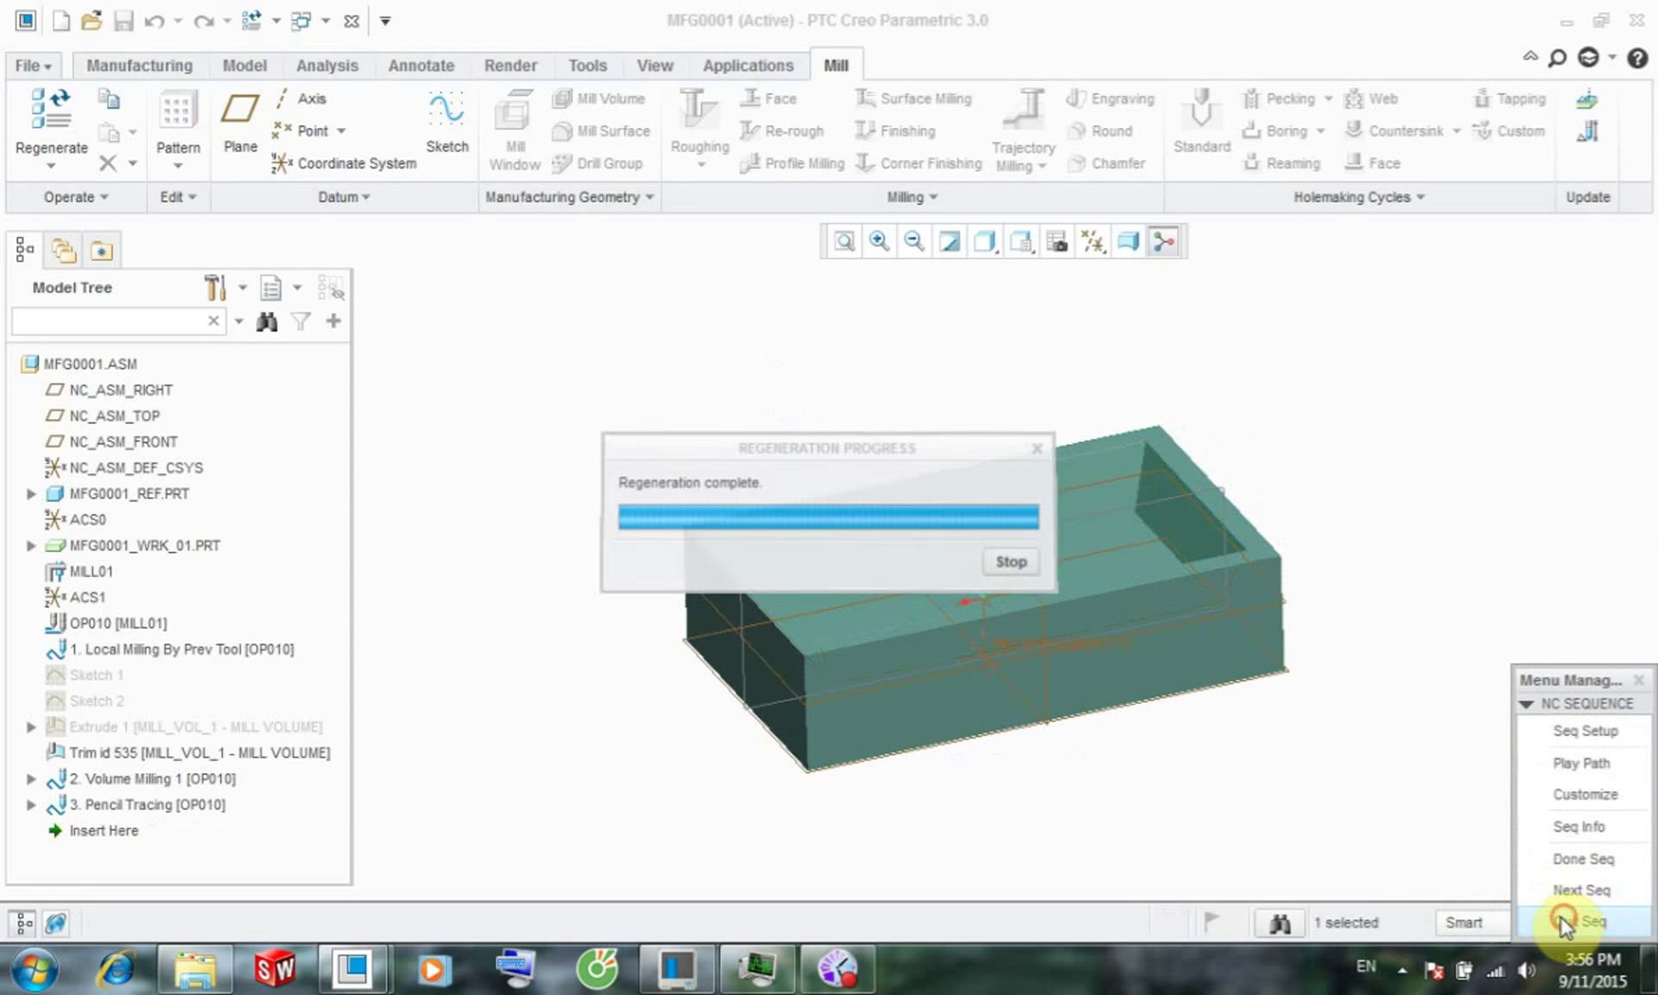
# - Play the pencil tracing tool path on screen at a slow display speed, inspect it around the pocket, and close the playback
pyautogui.click(1576, 767)
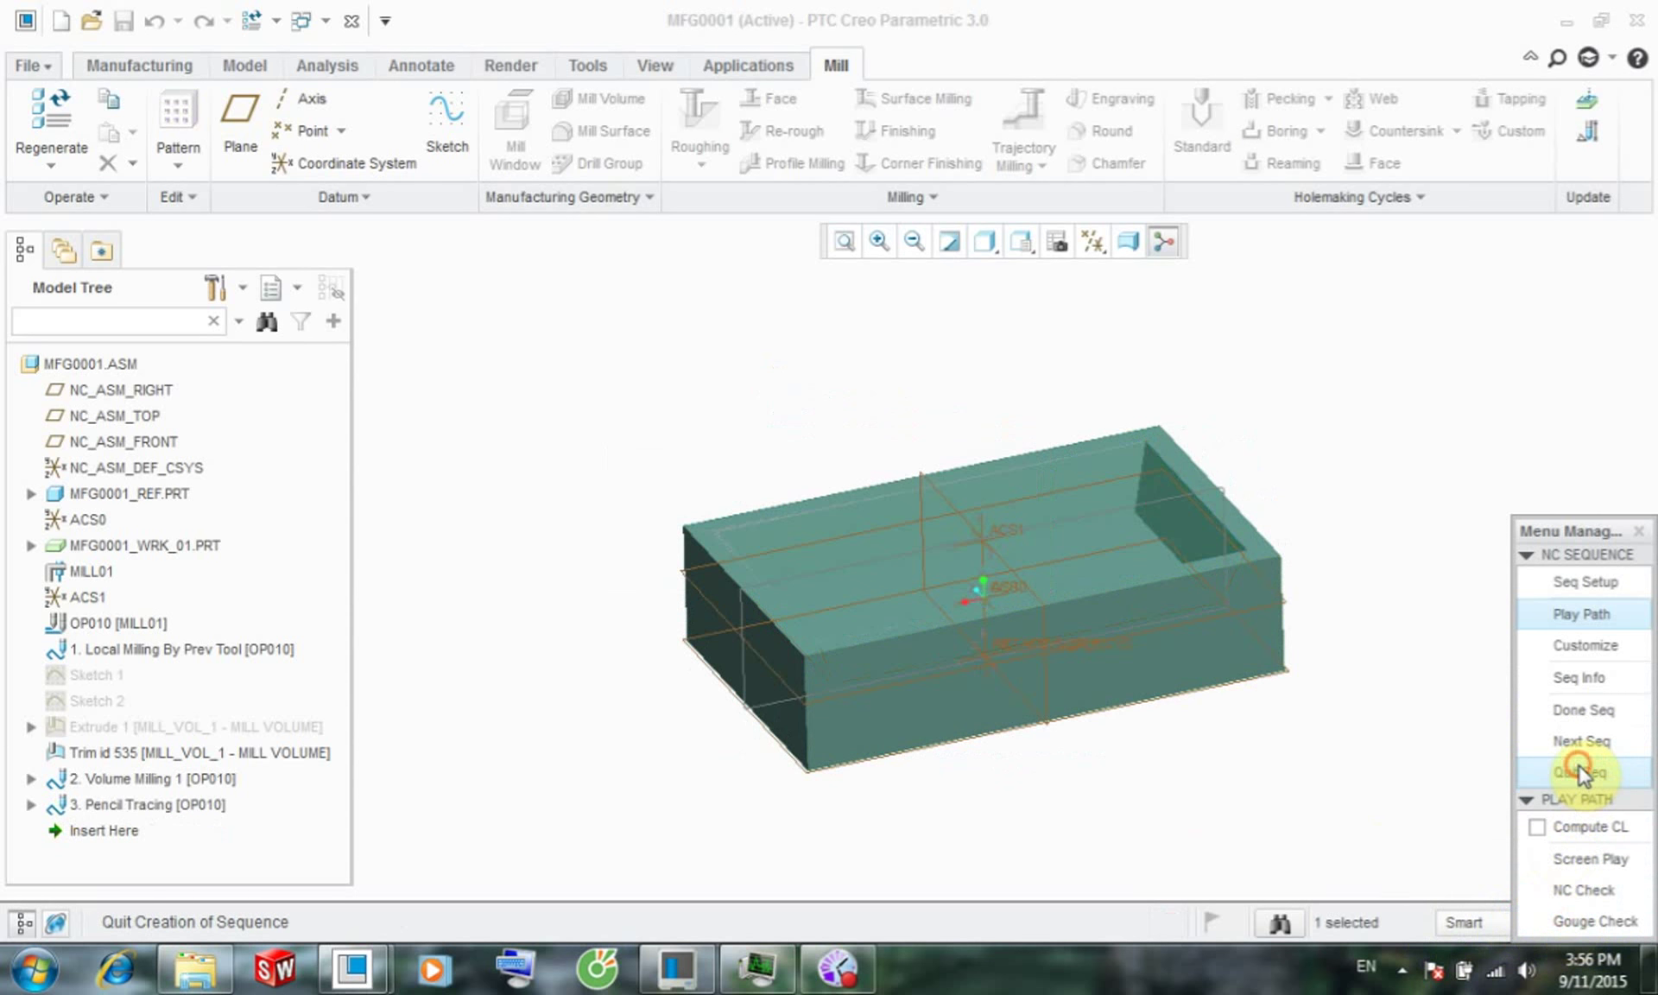
pyautogui.click(1587, 858)
pyautogui.moveTo(1398, 794); pyautogui.dragTo(1255, 794)
pyautogui.click(1575, 650)
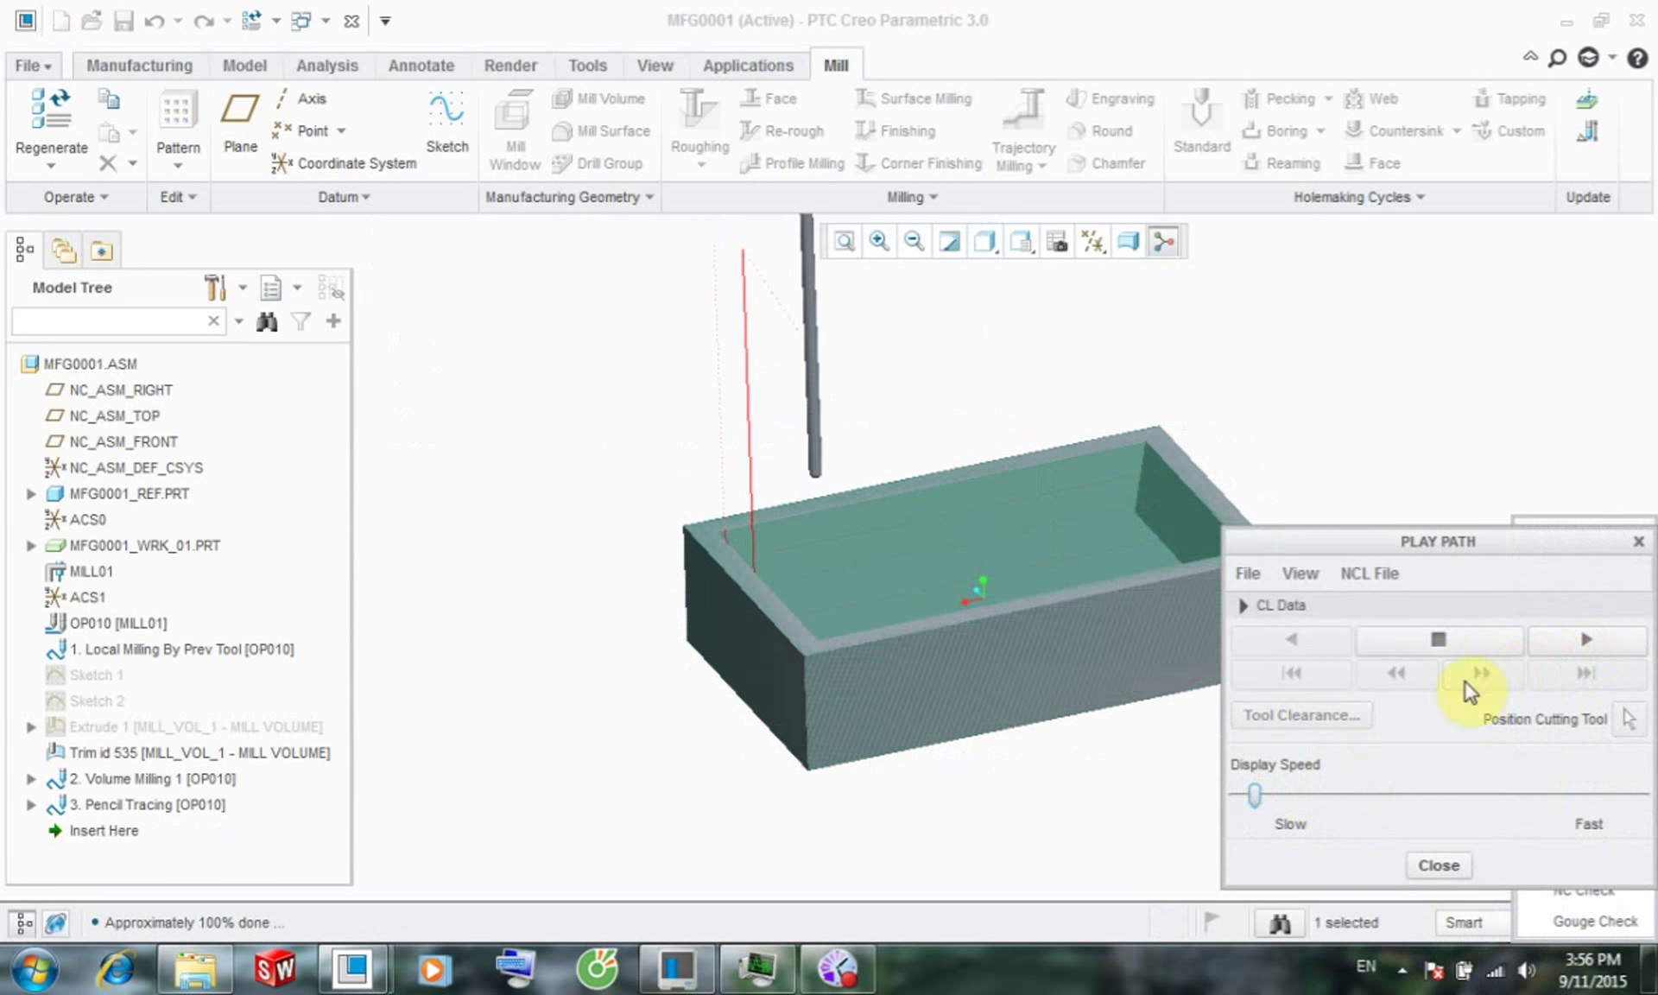
pyautogui.moveTo(1192, 751); pyautogui.dragTo(1073, 770, button='middle')
pyautogui.click(1439, 863)
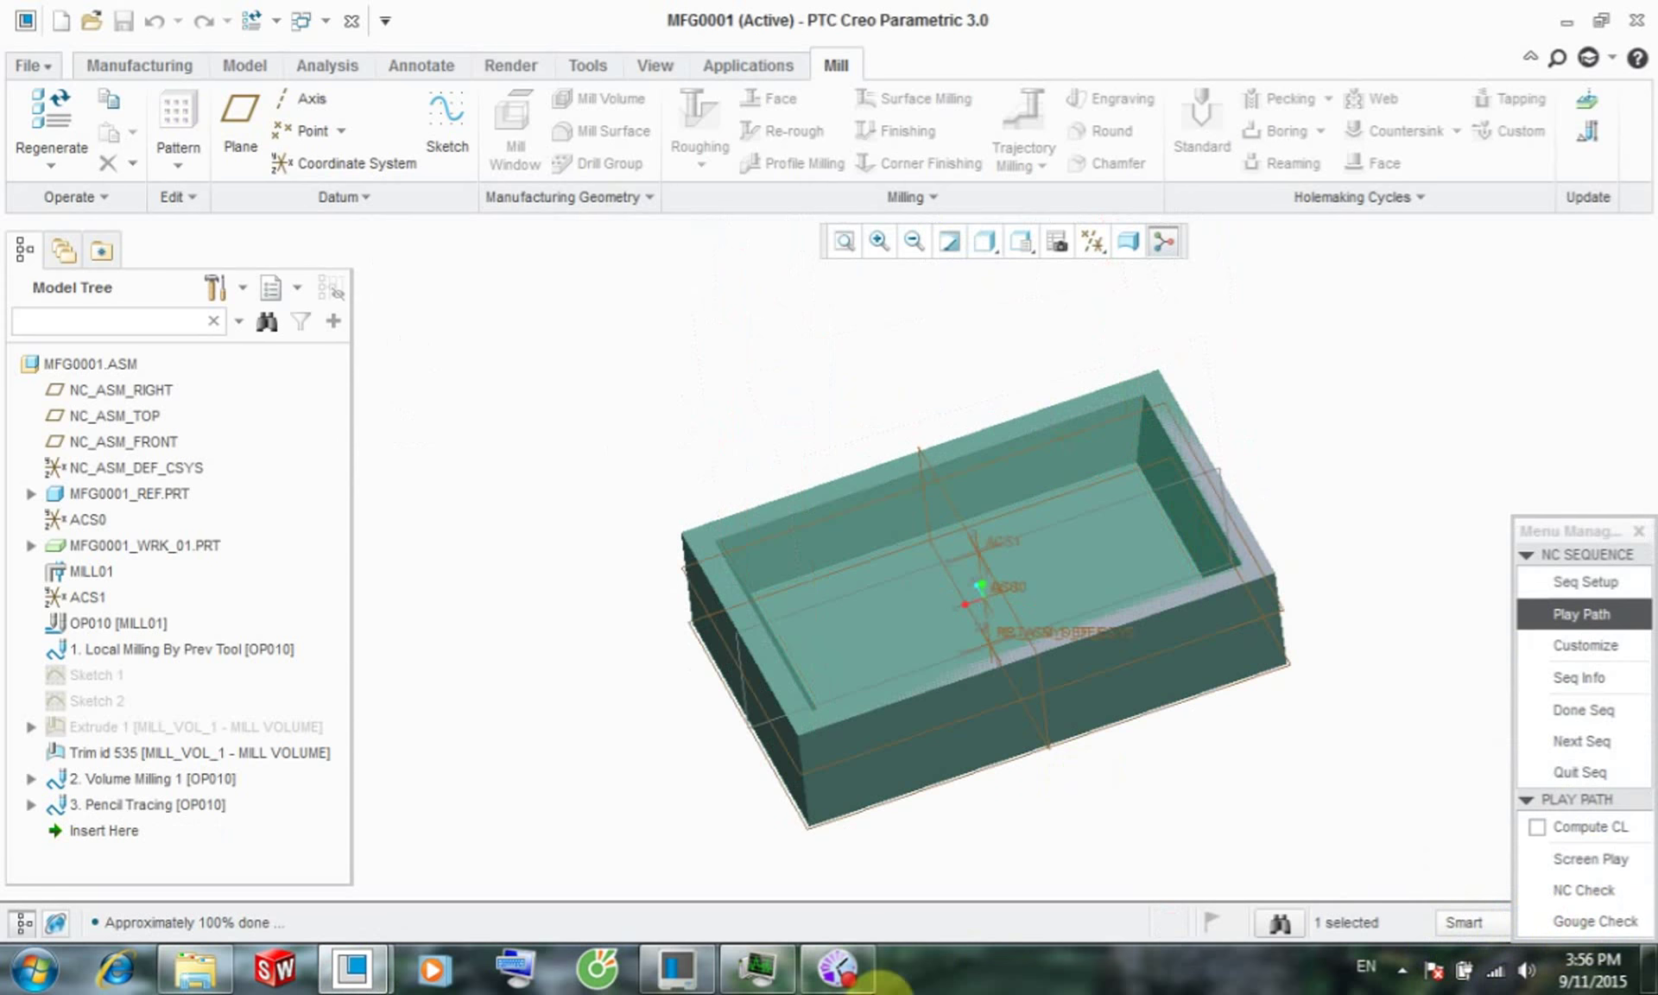